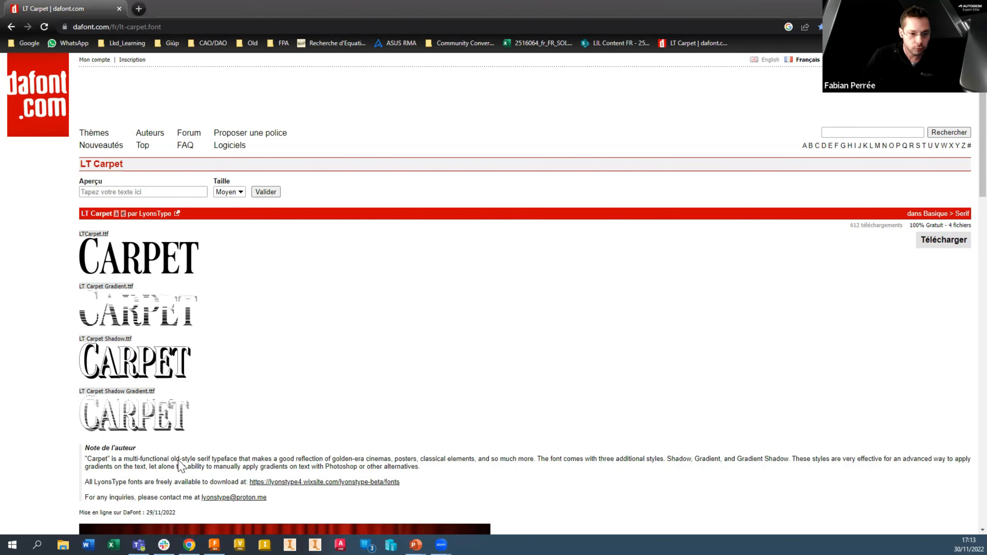
Step: Search Windows for "police" and open the Paramètres de police font settings
{"action": "left_click", "coordinate": [12, 545]}
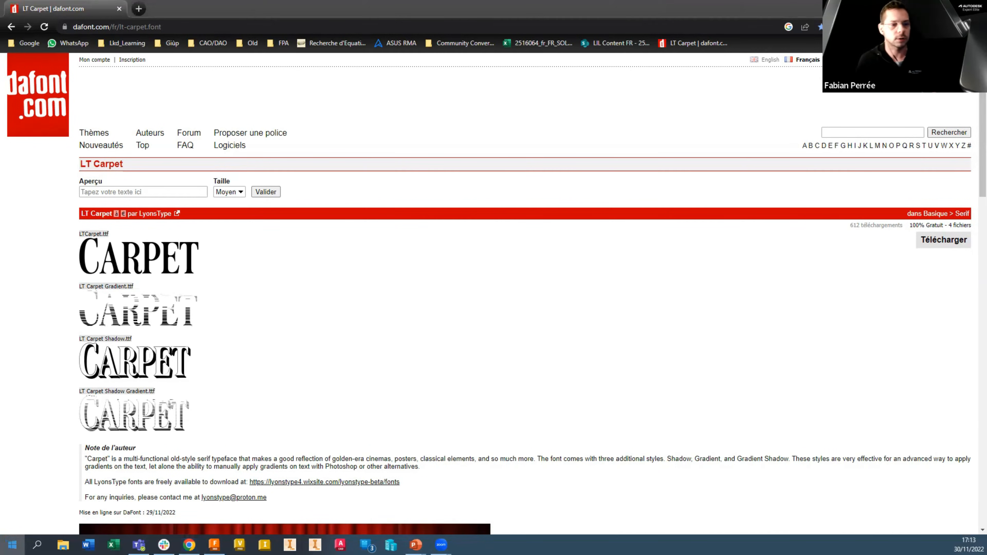
{"action": "type", "text": "police"}
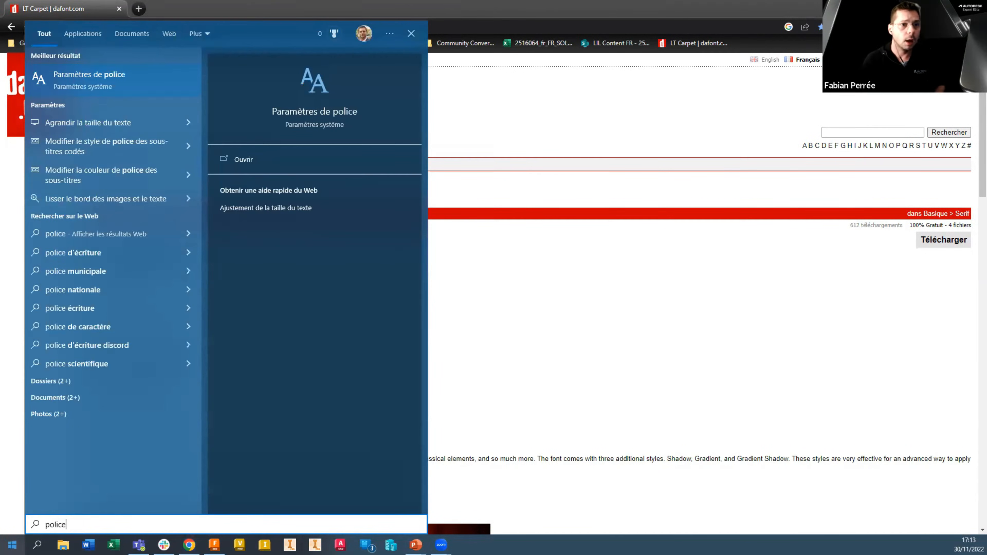
{"action": "left_click", "coordinate": [104, 80]}
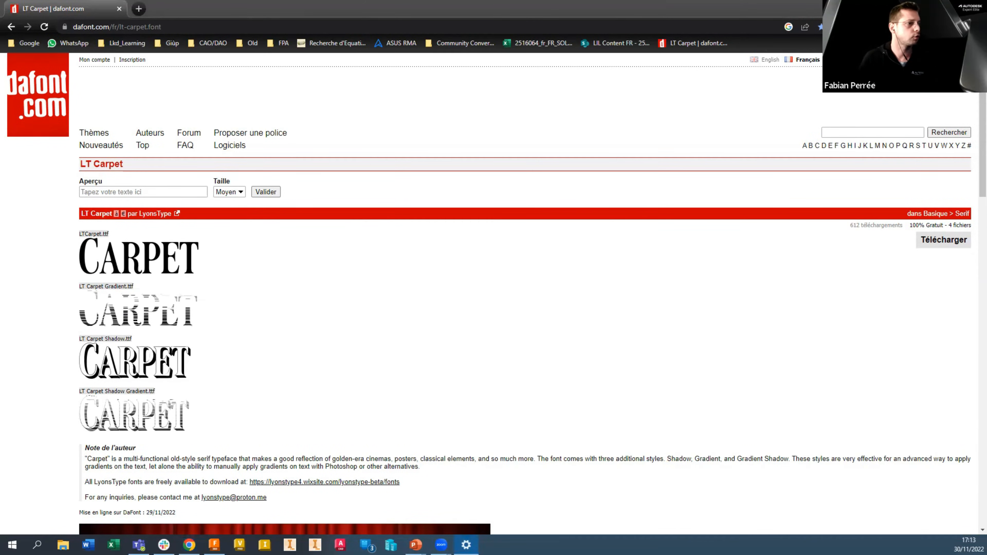
{"action": "left_click", "coordinate": [577, 235]}
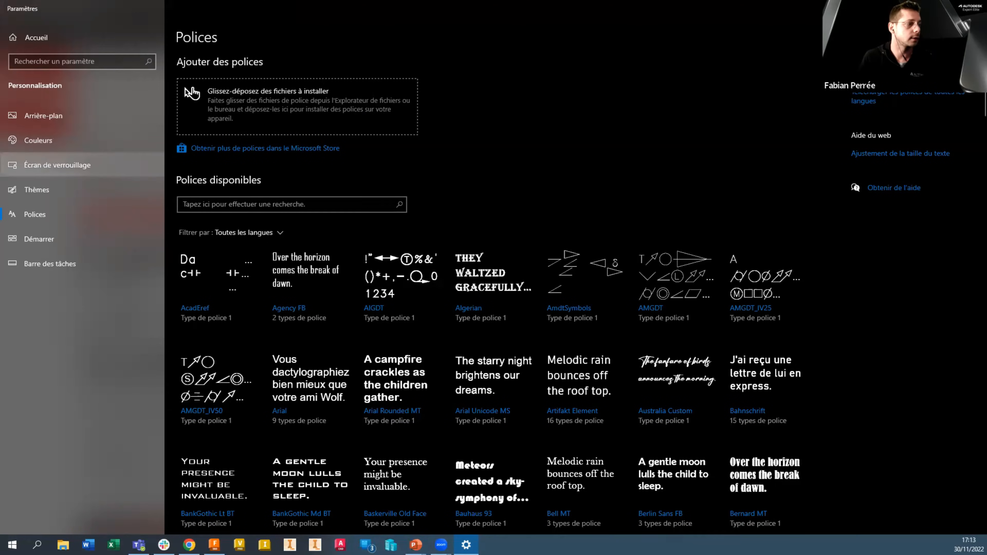
Step: Install the downloaded LT Carpet font by adding it from File Explorer to the Windows fonts, and close the font settings
{"action": "left_click", "coordinate": [63, 545]}
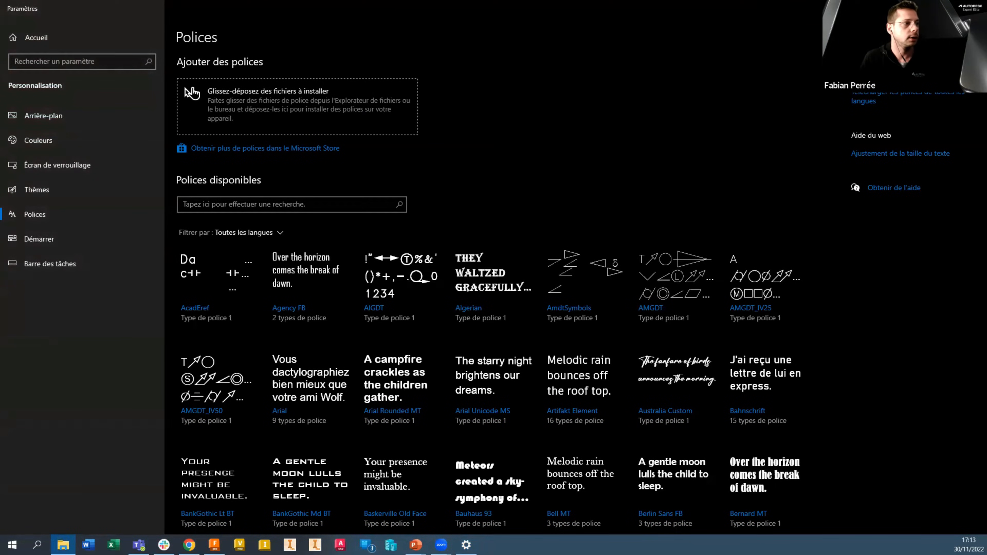
{"action": "left_click_drag", "start_coordinate": [248, 76], "coordinate": [268, 78]}
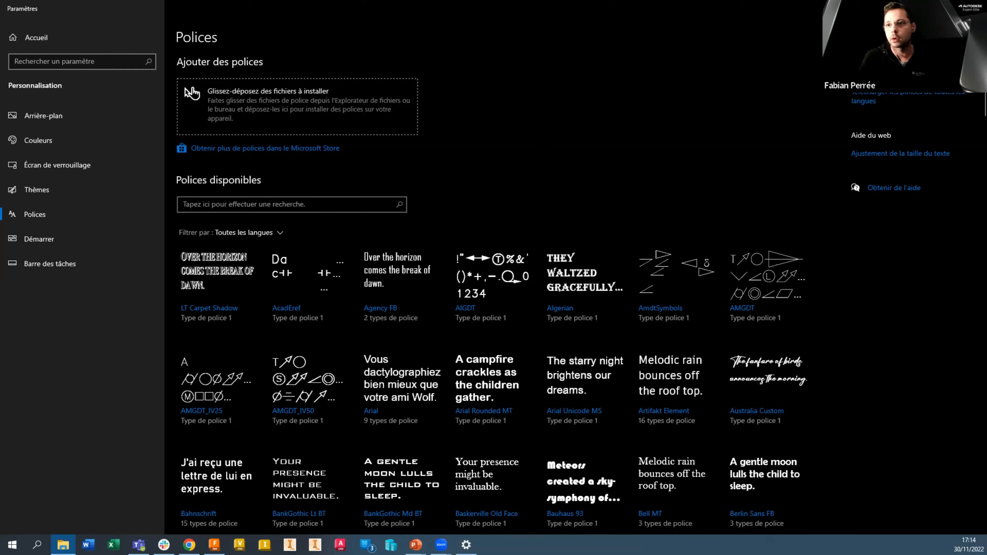
{"action": "left_click", "coordinate": [927, 8]}
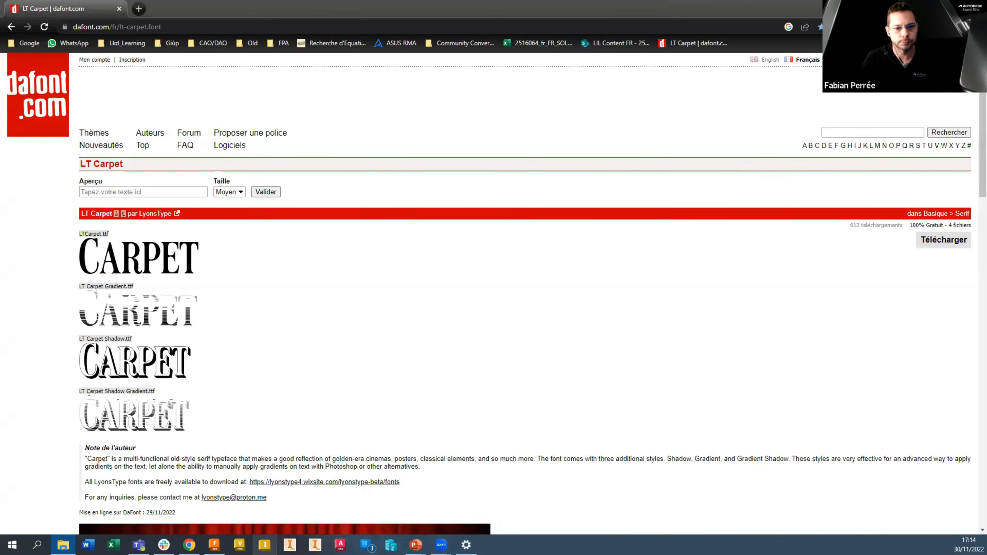
Step: Switch to Fusion 360, start a sketch on the front plane and draw a rectangular text frame around the origin
{"action": "left_click", "coordinate": [214, 545]}
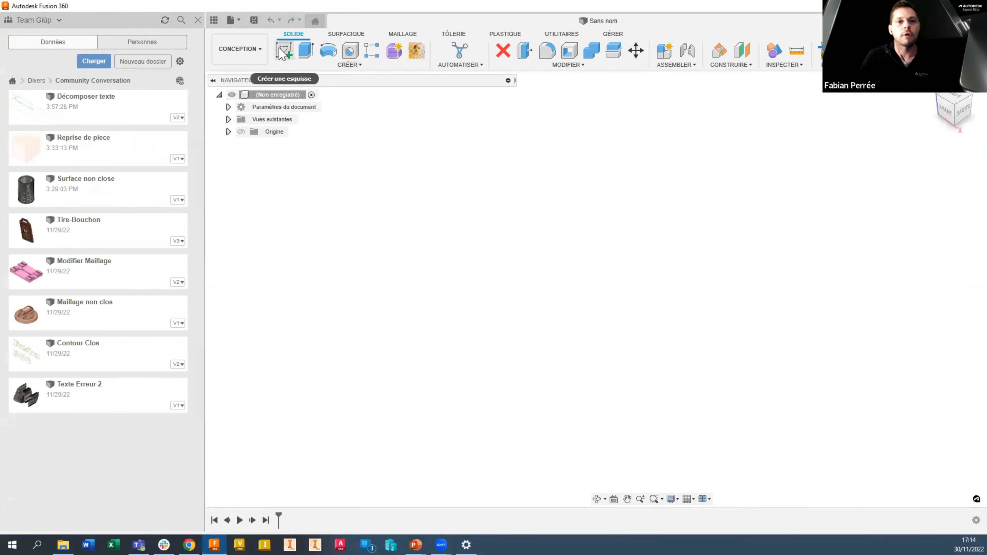
{"action": "left_click", "coordinate": [621, 288]}
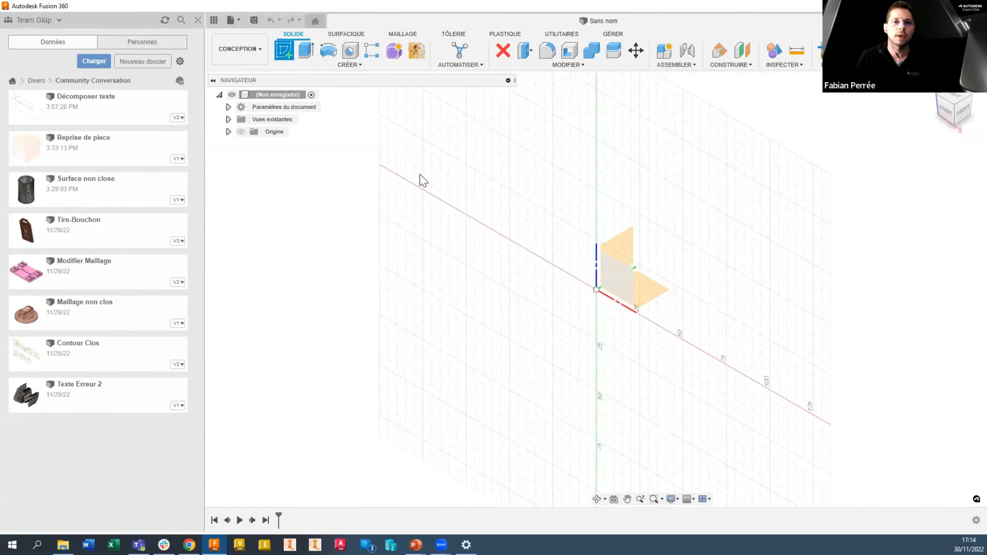
{"action": "left_click", "coordinate": [338, 64]}
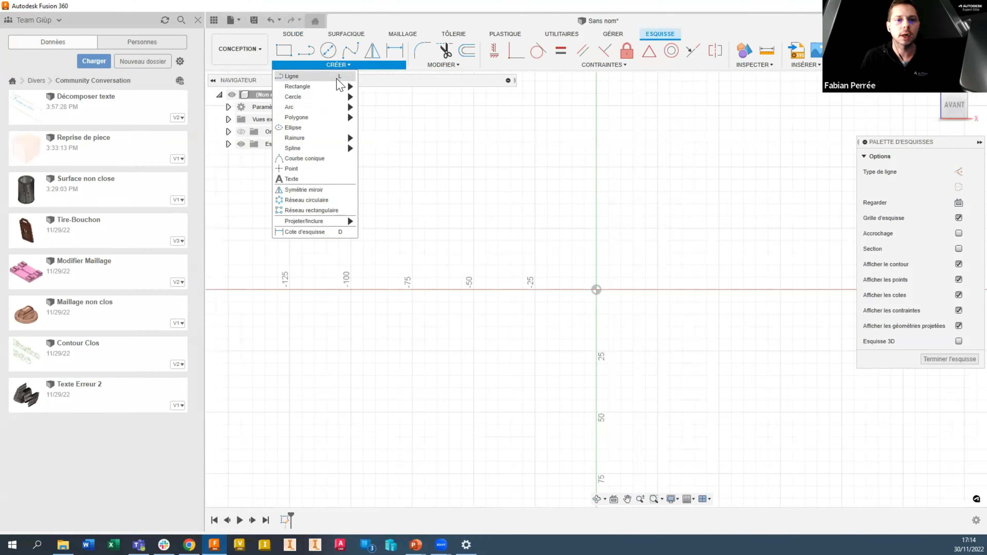
{"action": "left_click", "coordinate": [316, 180]}
{"action": "left_click", "coordinate": [498, 229]}
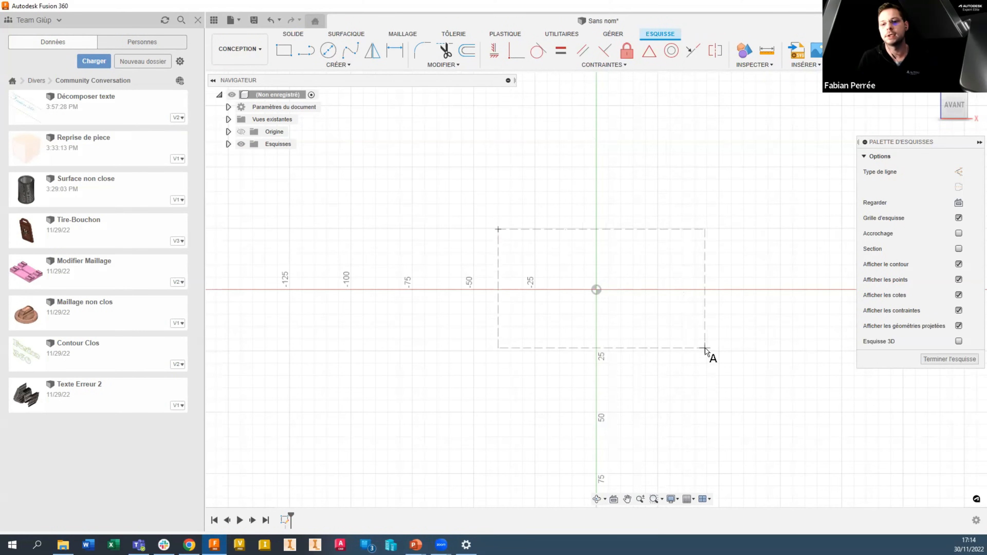
{"action": "left_click", "coordinate": [720, 351]}
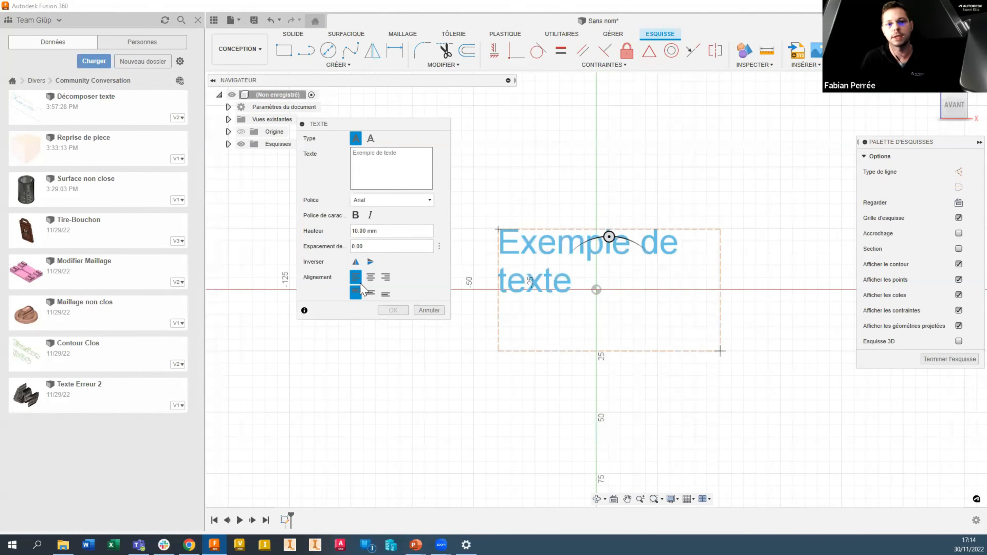
Step: Set the font of the sketch text to LT Carpet
{"action": "left_click", "coordinate": [430, 200]}
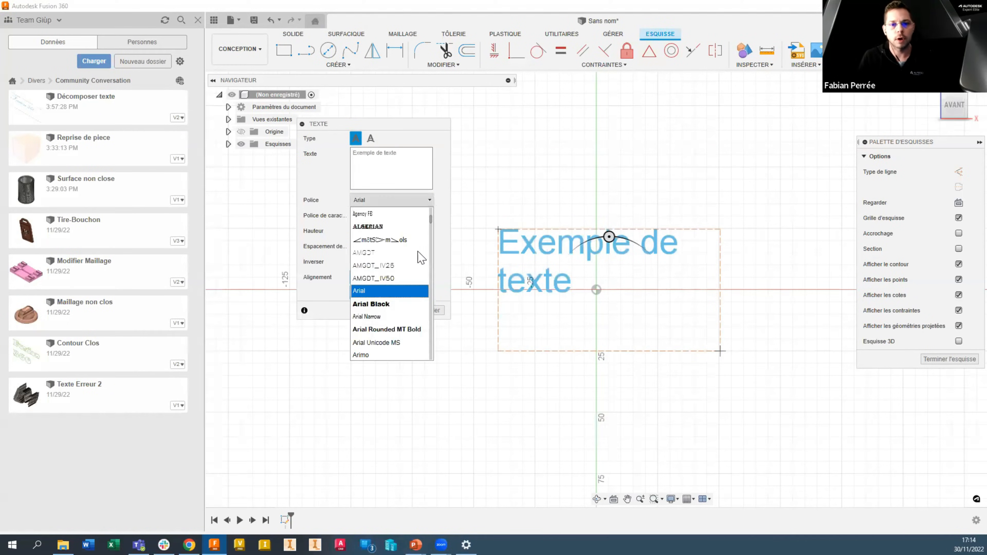
{"action": "scroll", "coordinate": [413, 278], "scroll_direction": "down", "scroll_amount": 15}
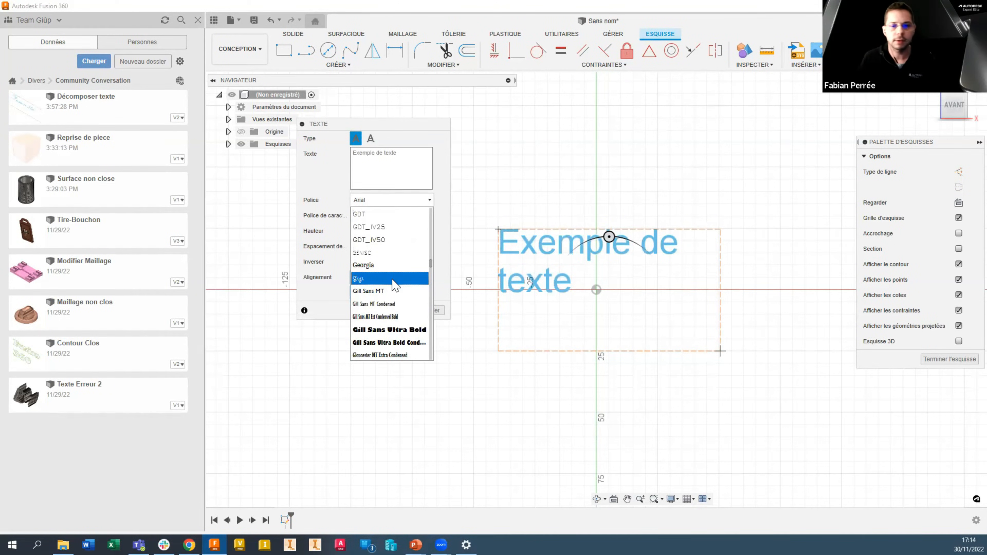
{"action": "scroll", "coordinate": [392, 279], "scroll_direction": "down", "scroll_amount": 8}
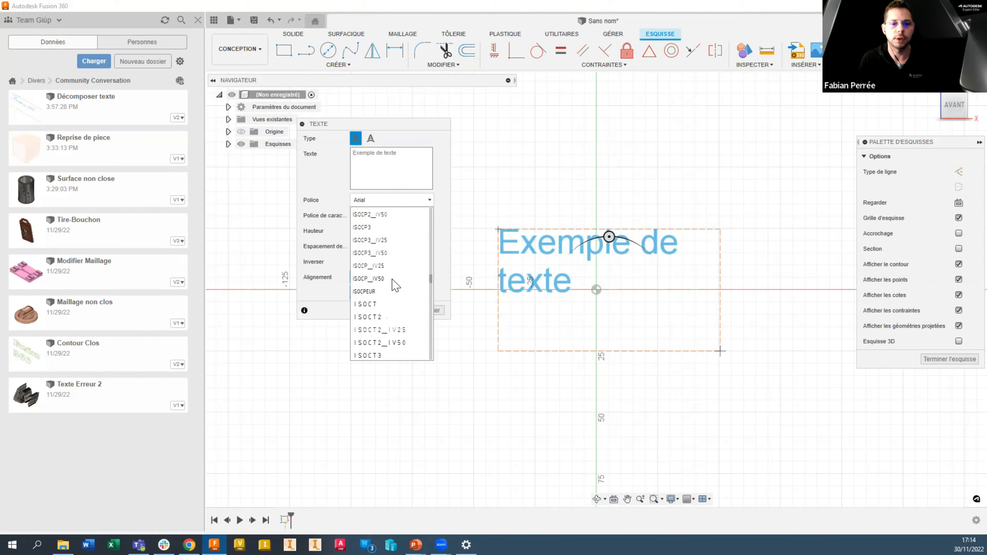
{"action": "scroll", "coordinate": [396, 285], "scroll_direction": "down", "scroll_amount": 10}
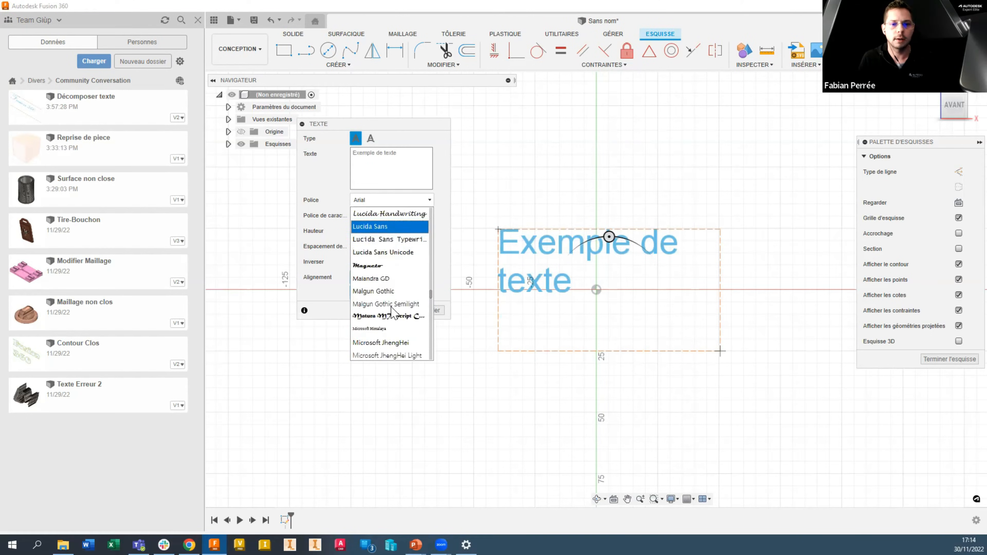
{"action": "scroll", "coordinate": [389, 307], "scroll_direction": "up", "scroll_amount": 3}
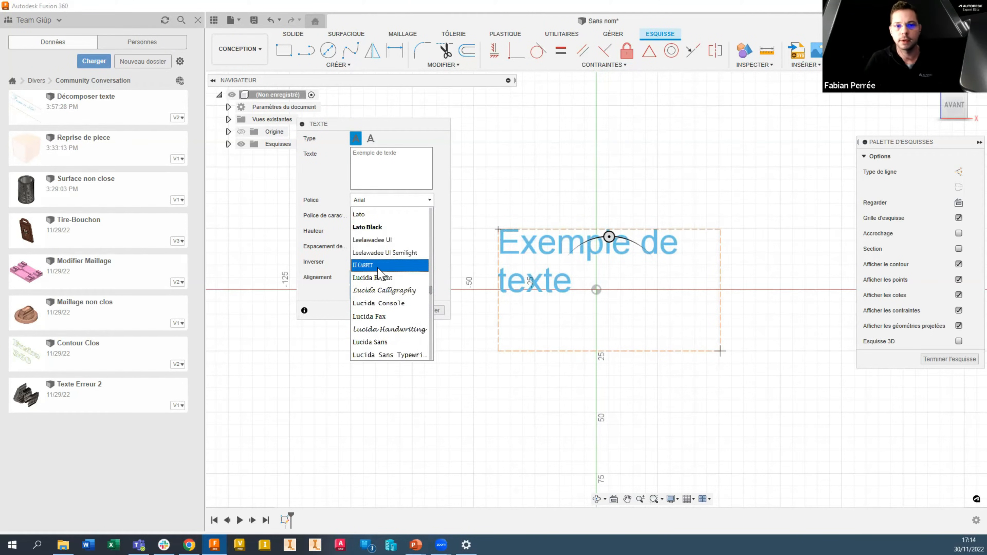
{"action": "left_click", "coordinate": [377, 268]}
Step: Enter "Fusion 360" as the sketch text, create it and finish the sketch
{"action": "left_click", "coordinate": [387, 166]}
{"action": "type", "text": "F"}
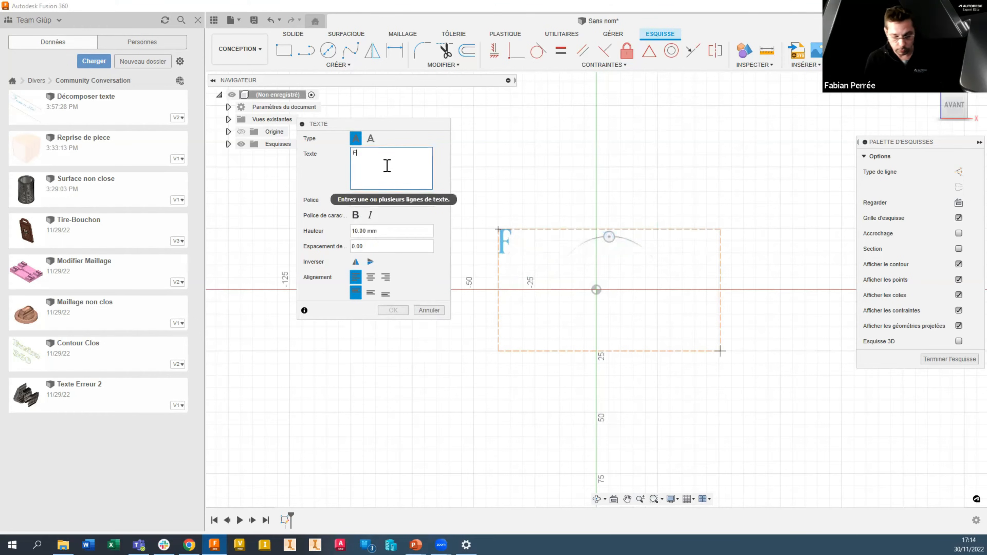
{"action": "type", "text": "usion 360"}
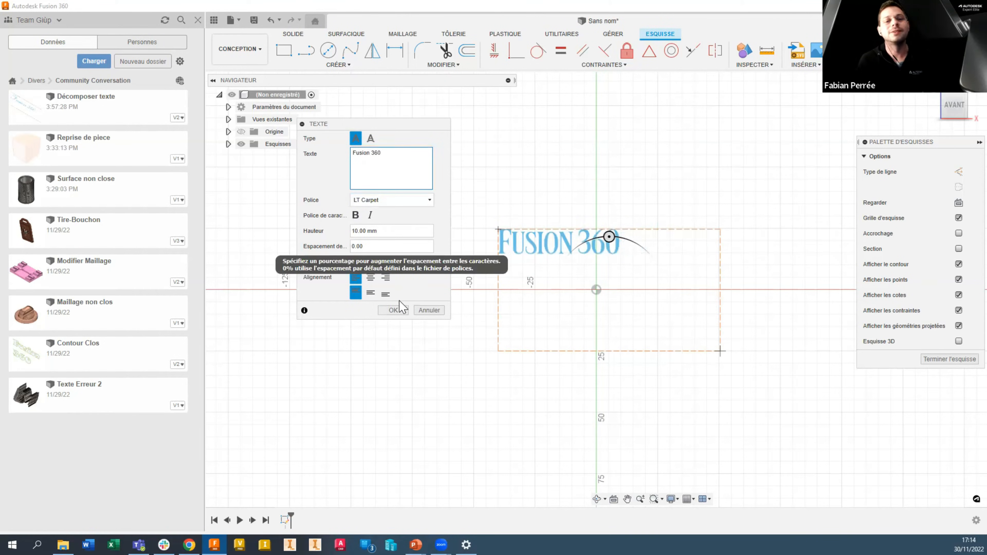
{"action": "left_click", "coordinate": [392, 311]}
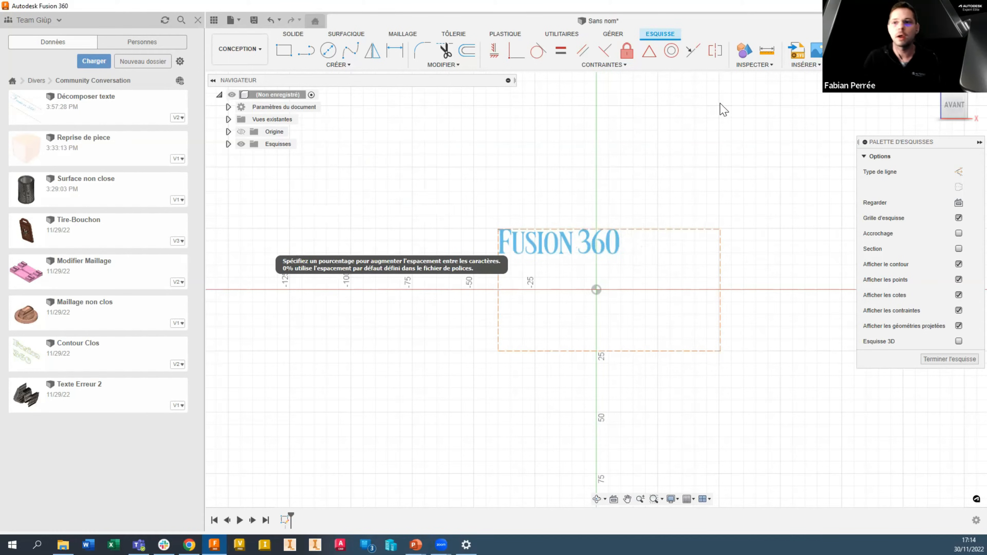
{"action": "left_click", "coordinate": [929, 52]}
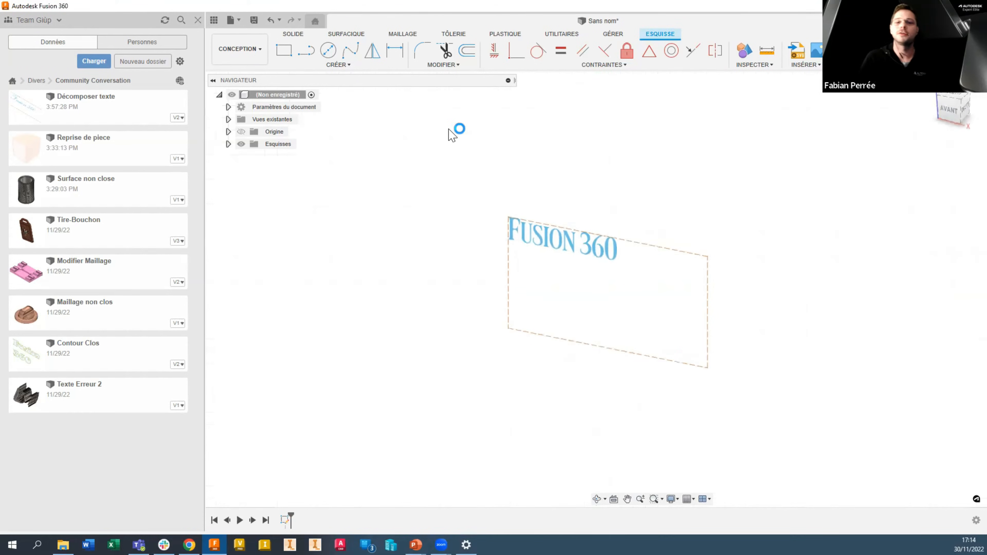
Step: Try extruding the LT Carpet "Fusion 360" text by about 9.7 mm as a new body
{"action": "left_click", "coordinate": [312, 51]}
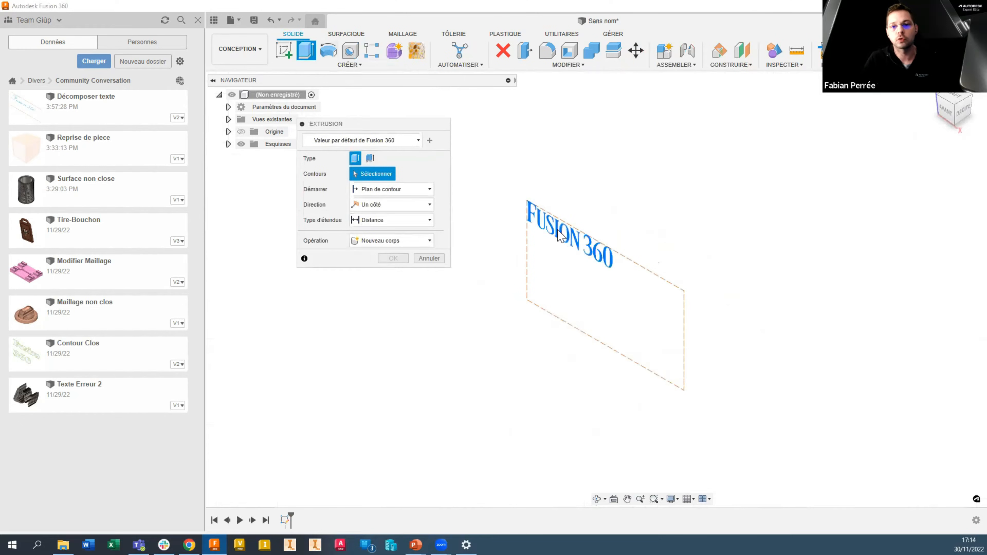
{"action": "left_click", "coordinate": [553, 259]}
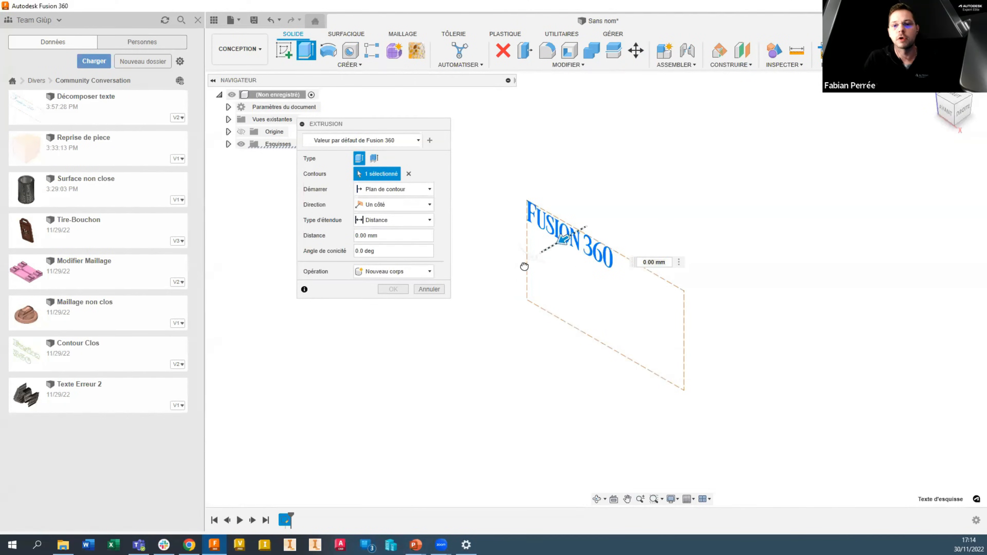
{"action": "left_click_drag", "start_coordinate": [562, 240], "coordinate": [546, 249]}
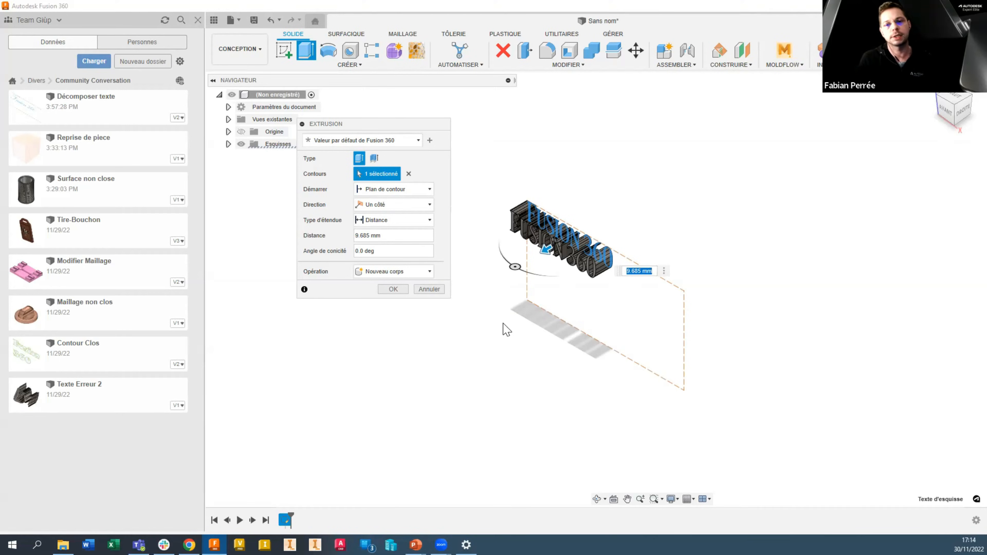
{"action": "left_click", "coordinate": [431, 289]}
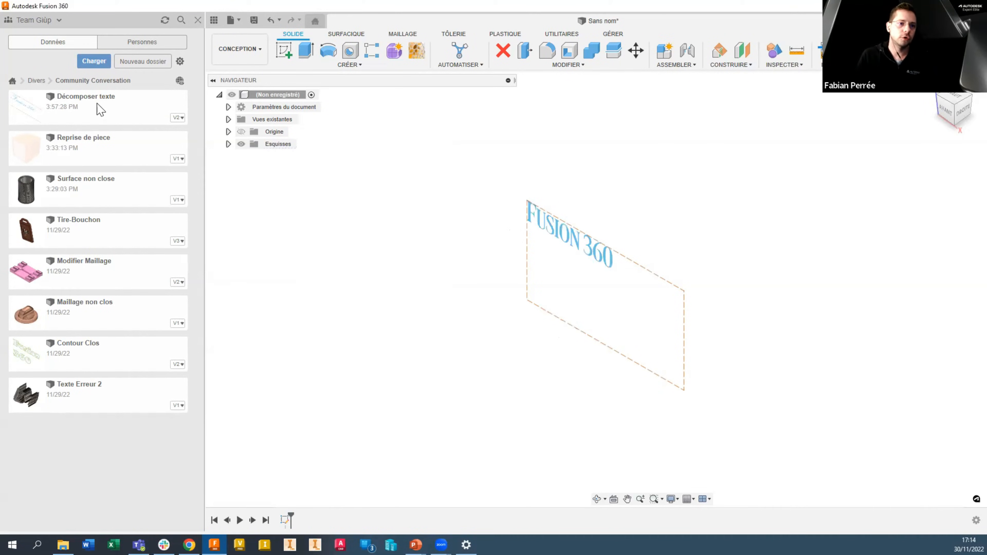
Step: Open the Décomposer texte design and try to extrude its script "Fusion 360" text by about 7.6 mm
{"action": "double_click", "coordinate": [100, 110]}
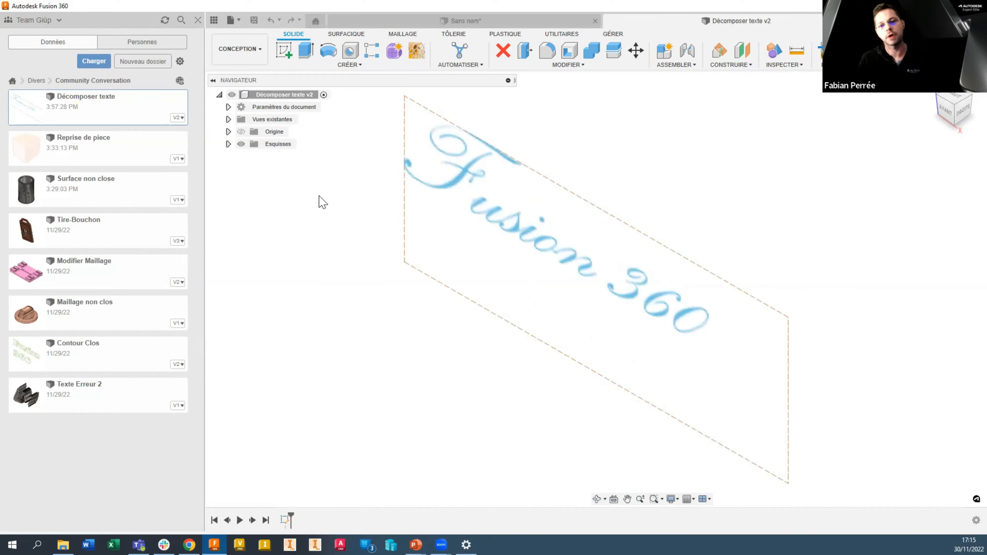
{"action": "left_click", "coordinate": [306, 51]}
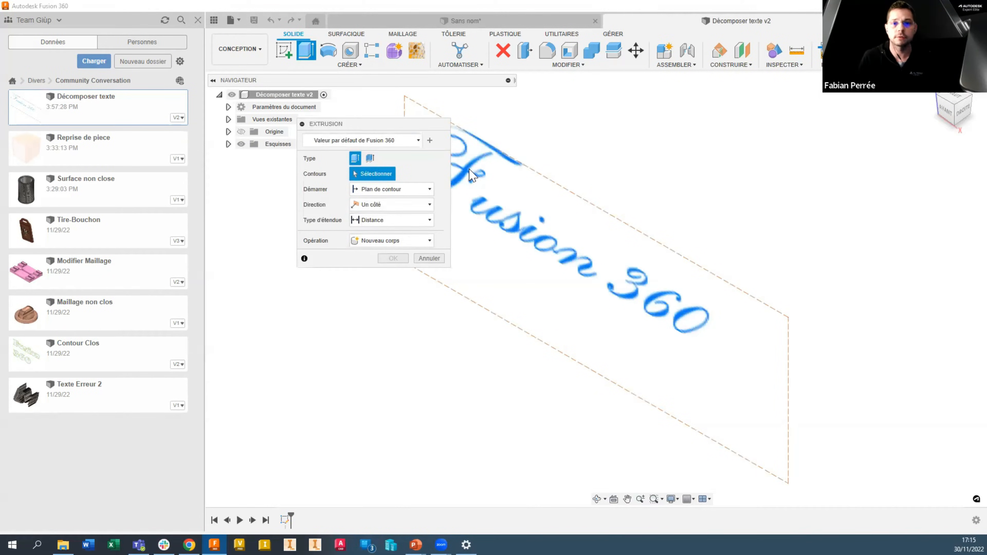
{"action": "left_click", "coordinate": [505, 339]}
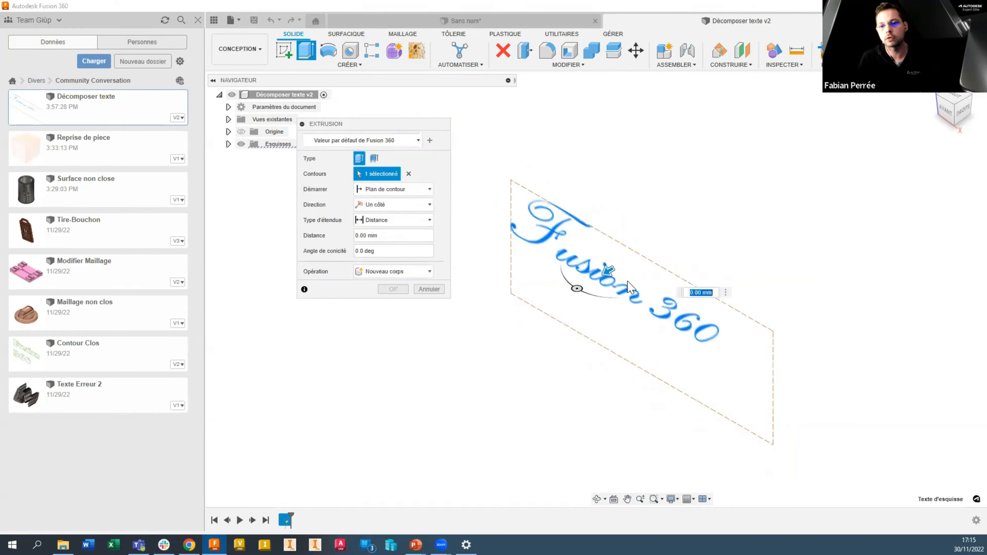
{"action": "left_click_drag", "start_coordinate": [608, 271], "coordinate": [574, 291]}
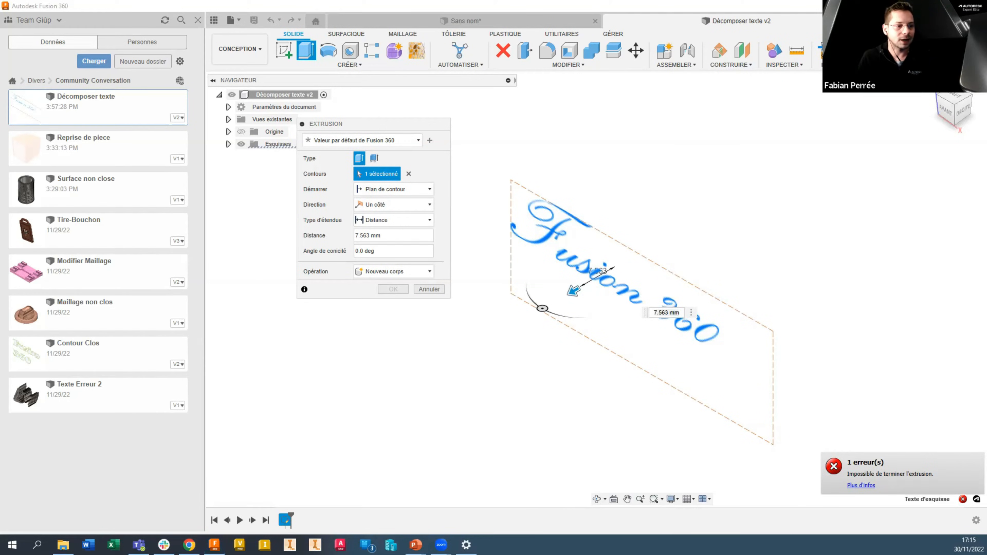
{"action": "left_click", "coordinate": [542, 442]}
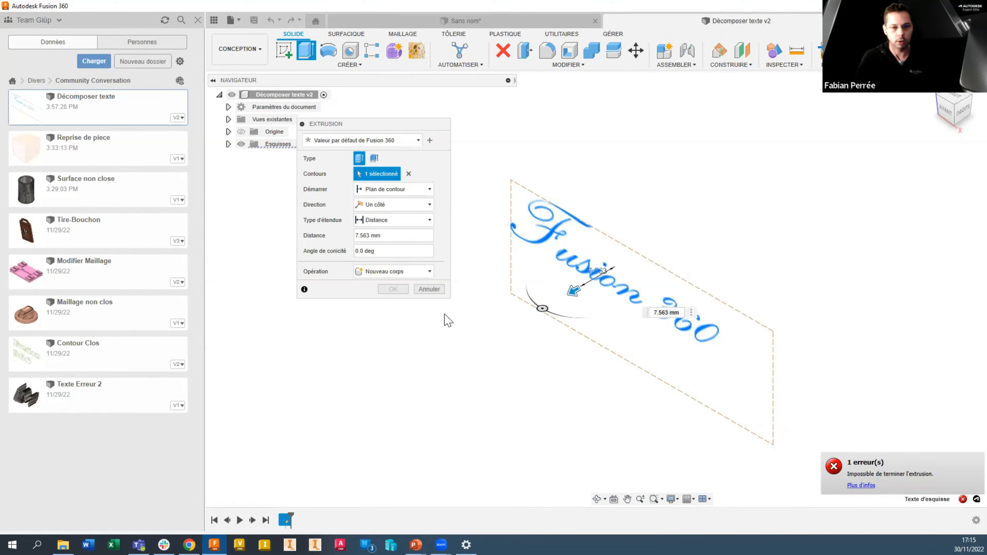
{"action": "left_click", "coordinate": [429, 289]}
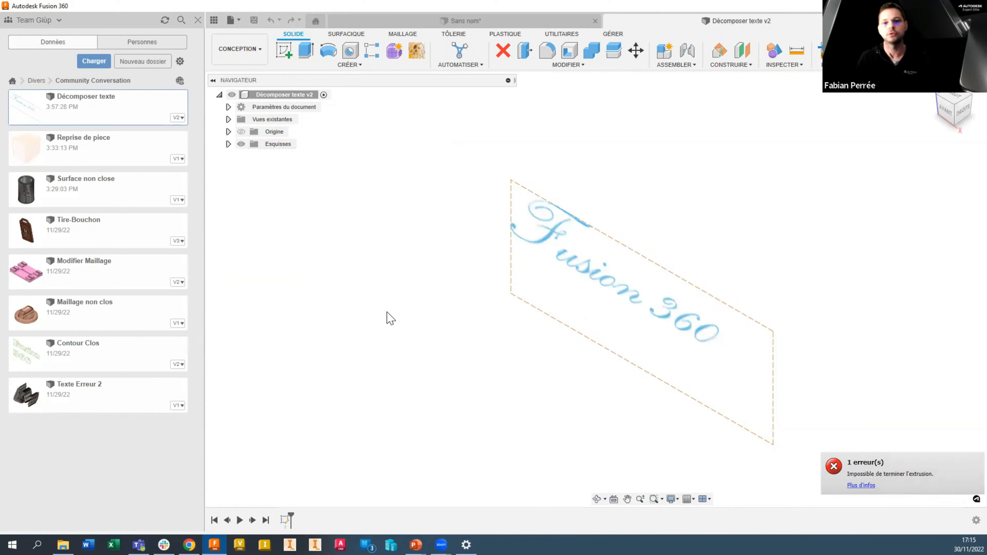
Step: Edit Esquisse1 and explode its "Fusion 360" text into sketch curves
{"action": "left_click", "coordinate": [228, 144]}
{"action": "double_click", "coordinate": [284, 156]}
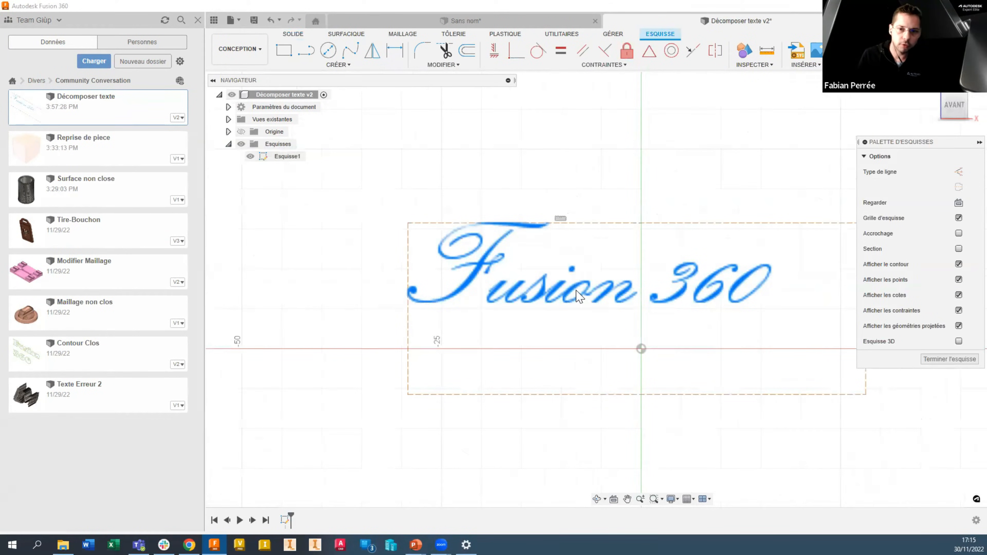
{"action": "right_click", "coordinate": [600, 289]}
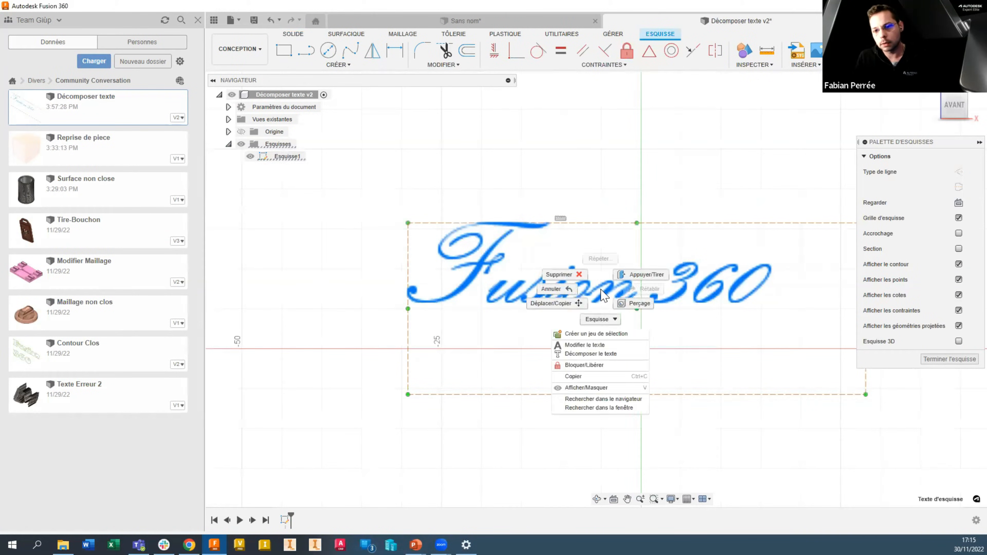
{"action": "left_click", "coordinate": [611, 356]}
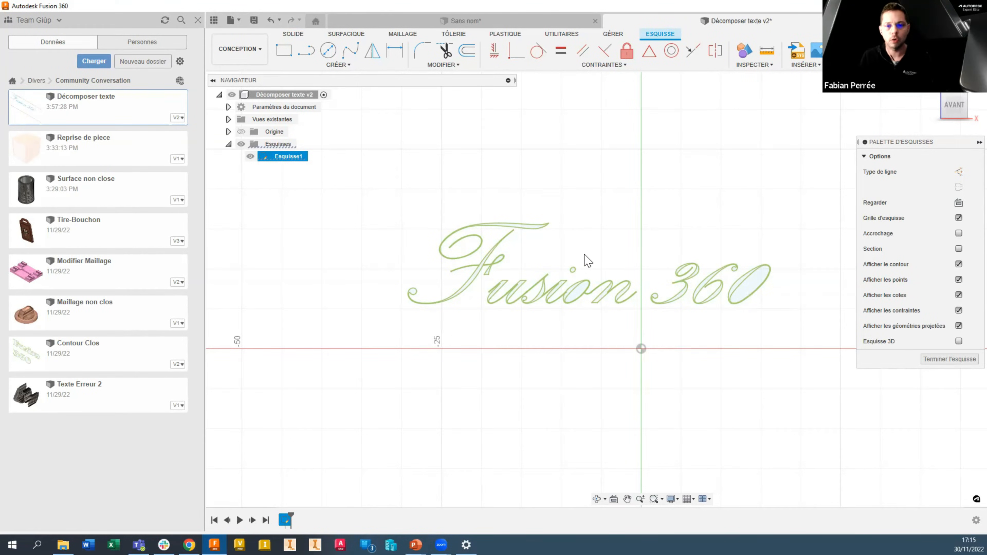
{"action": "scroll", "coordinate": [588, 261], "scroll_direction": "up", "scroll_amount": 1}
{"action": "scroll", "coordinate": [588, 260], "scroll_direction": "up", "scroll_amount": 1}
{"action": "scroll", "coordinate": [518, 260], "scroll_direction": "up", "scroll_amount": 1}
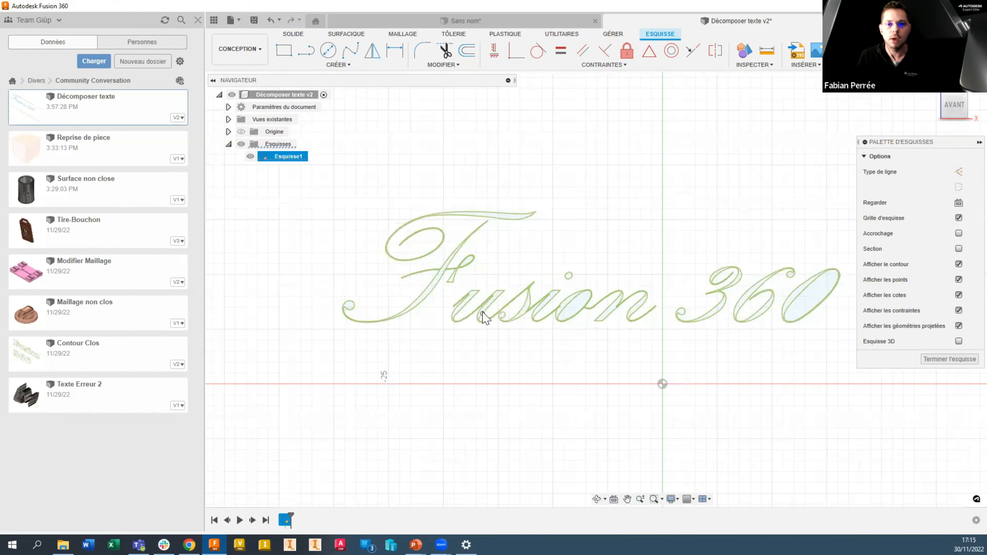
Step: Inspect the exploded script outlines around the overlapping "i" and "o", and finish the sketch
{"action": "scroll", "coordinate": [481, 315], "scroll_direction": "up", "scroll_amount": 1}
{"action": "scroll", "coordinate": [484, 317], "scroll_direction": "up", "scroll_amount": 2}
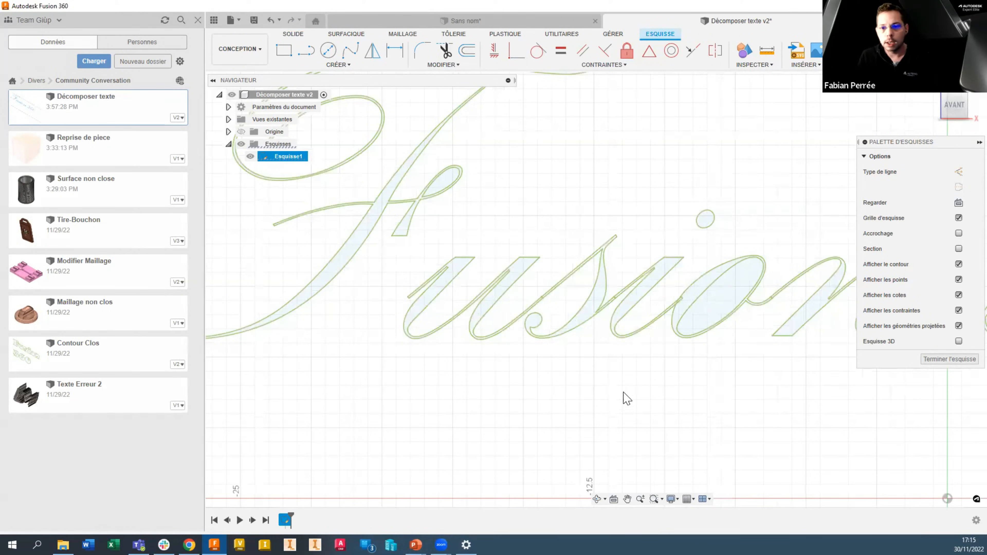
{"action": "left_click", "coordinate": [688, 302]}
{"action": "scroll", "coordinate": [685, 293], "scroll_direction": "up", "scroll_amount": 4}
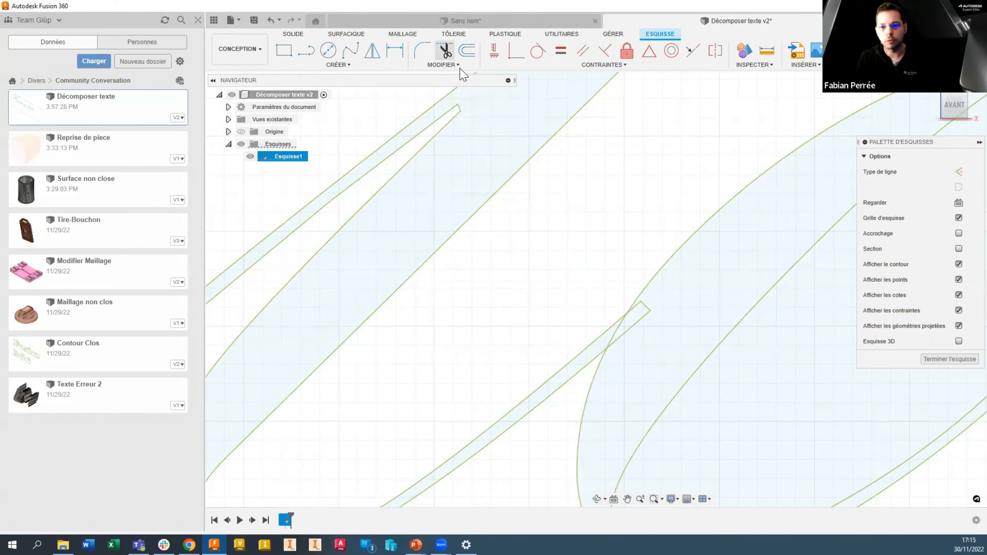
{"action": "scroll", "coordinate": [584, 271], "scroll_direction": "down", "scroll_amount": 6}
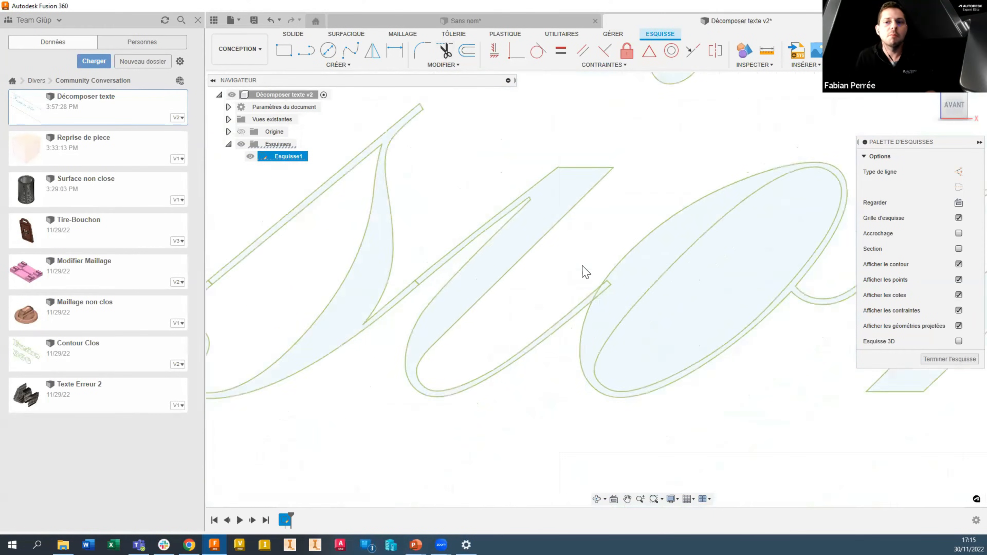
{"action": "scroll", "coordinate": [584, 270], "scroll_direction": "down", "scroll_amount": 8}
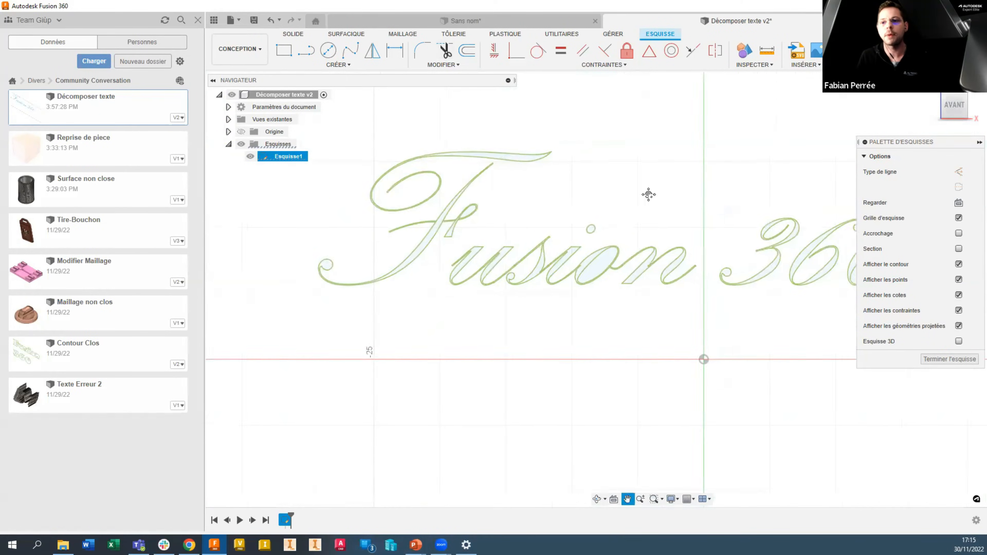
{"action": "left_click", "coordinate": [911, 52]}
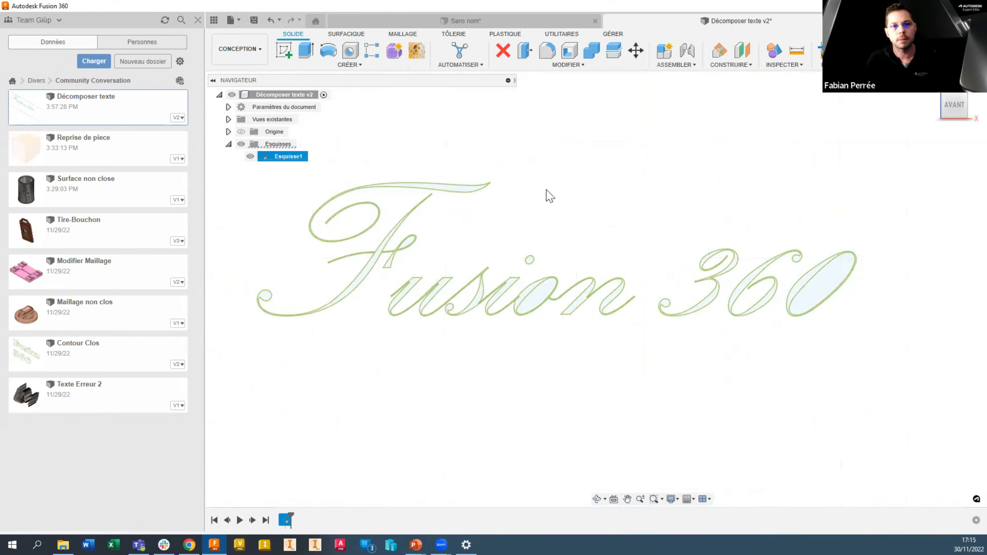
Step: Try extruding the exploded "F", "u" and "s" profiles by about -1.97 mm as a new body
{"action": "left_click", "coordinate": [307, 50]}
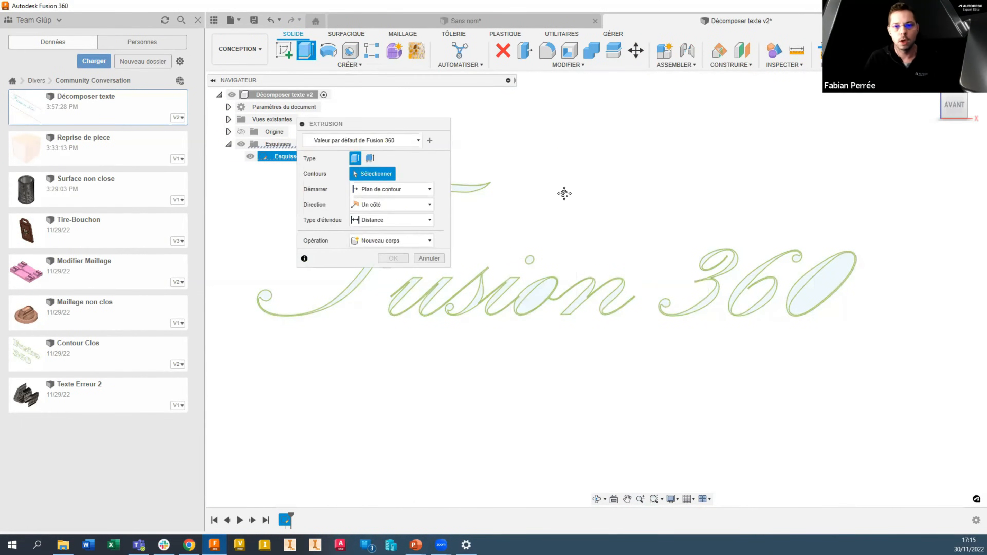
{"action": "middle_click_drag", "start_coordinate": [564, 194], "coordinate": [662, 213], "text": "shift"}
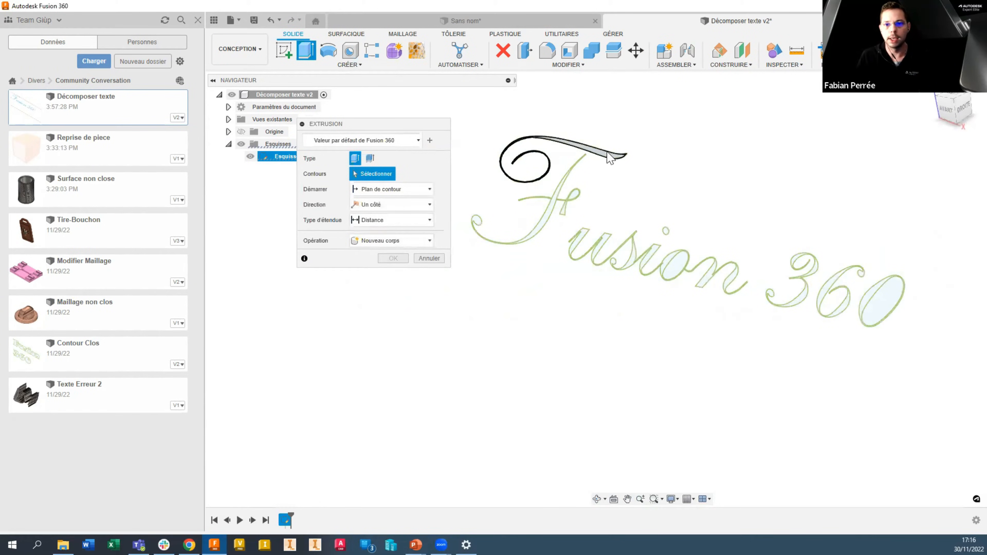
{"action": "left_click", "coordinate": [602, 160]}
{"action": "left_click", "coordinate": [538, 234]}
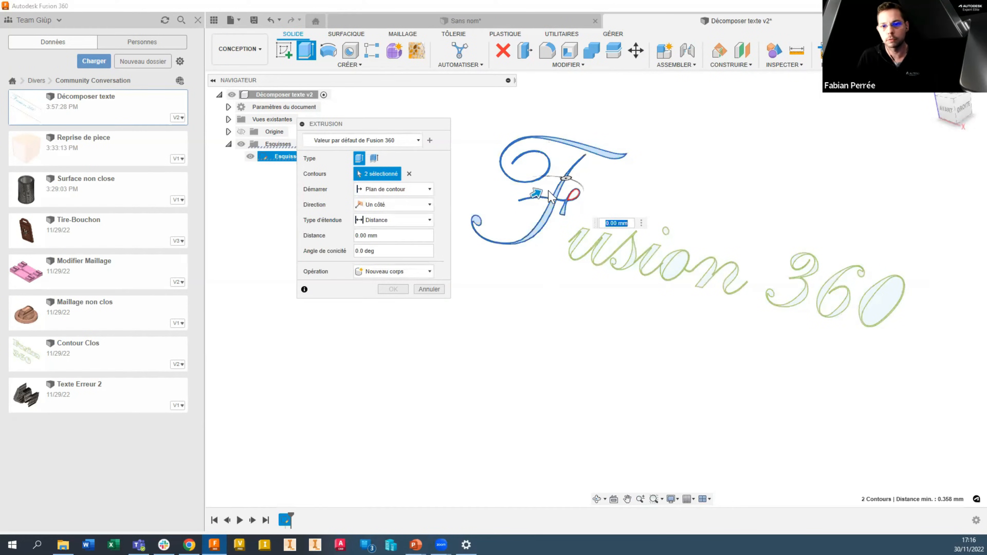
{"action": "left_click_drag", "start_coordinate": [552, 197], "coordinate": [520, 204]}
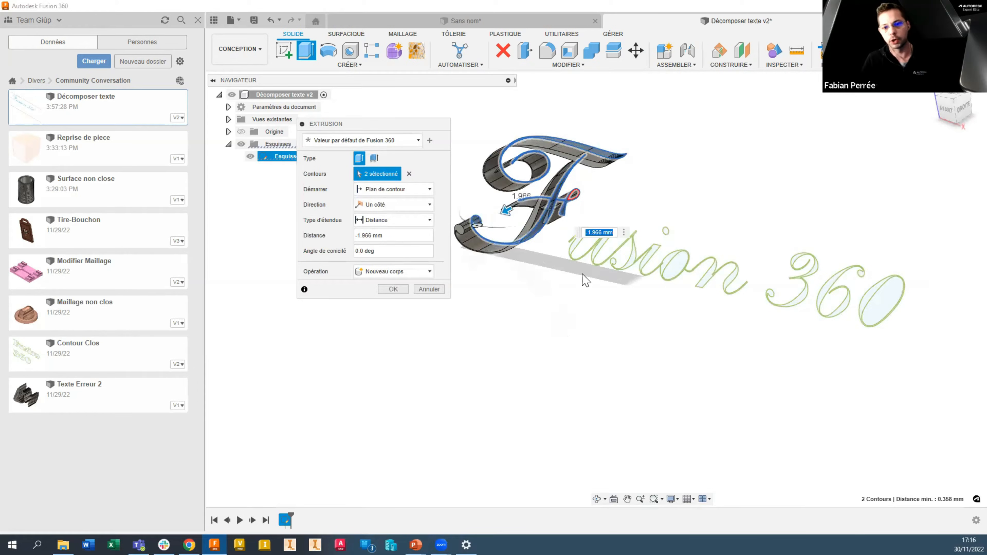
{"action": "left_click", "coordinate": [598, 250]}
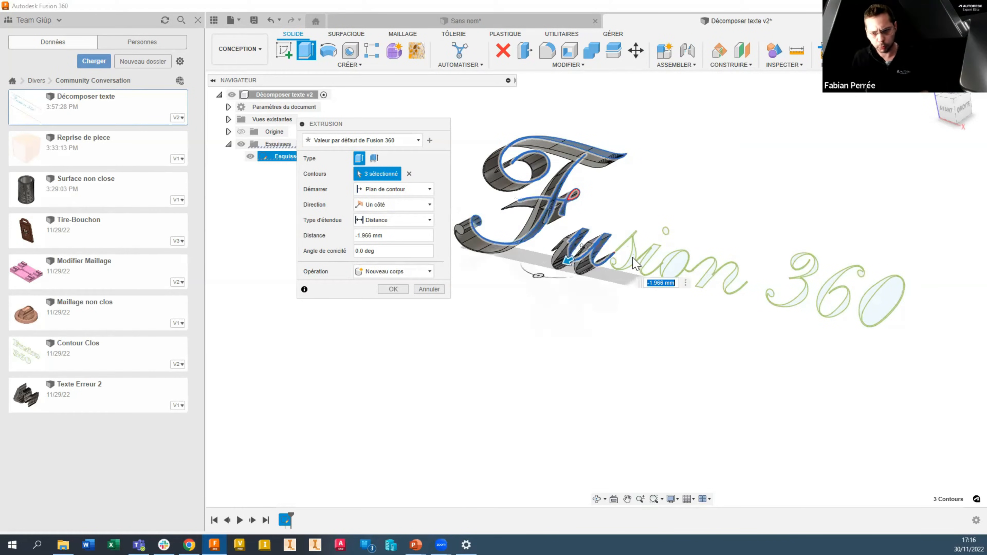
{"action": "left_click", "coordinate": [624, 258]}
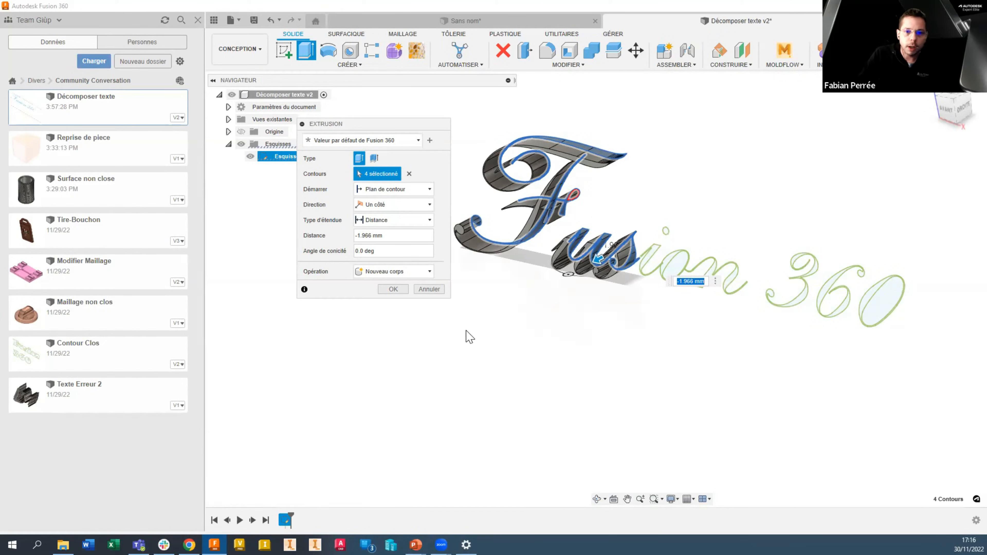
{"action": "left_click", "coordinate": [429, 289]}
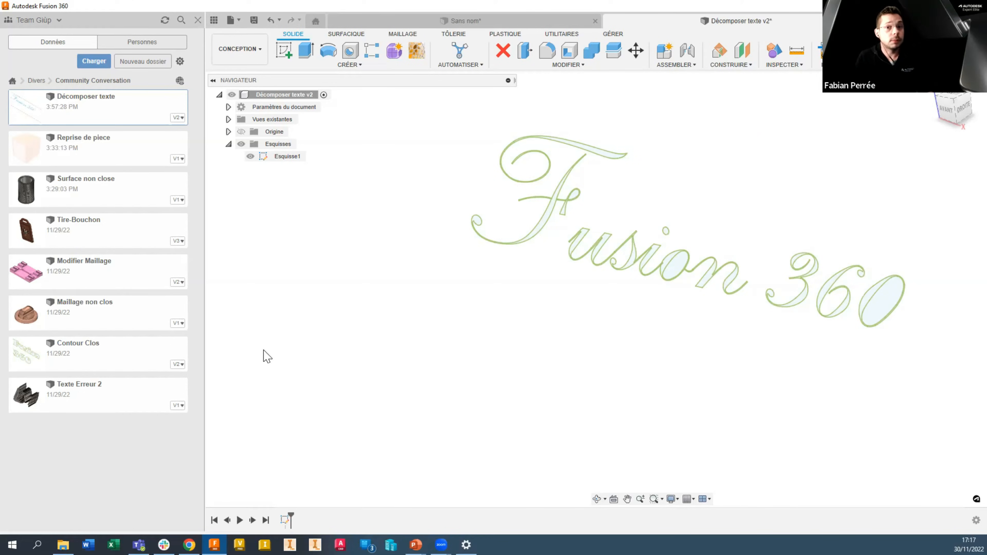
Step: Open the Contour Clos design and try extruding the letter "F" by about -3.5 mm as a new body
{"action": "double_click", "coordinate": [122, 356]}
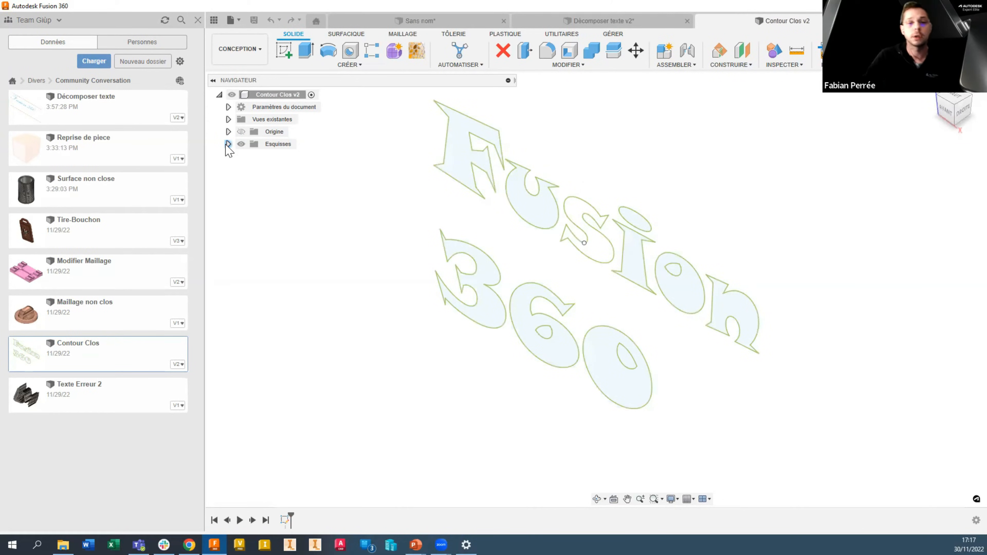
{"action": "left_click", "coordinate": [306, 54]}
{"action": "left_click", "coordinate": [481, 154]}
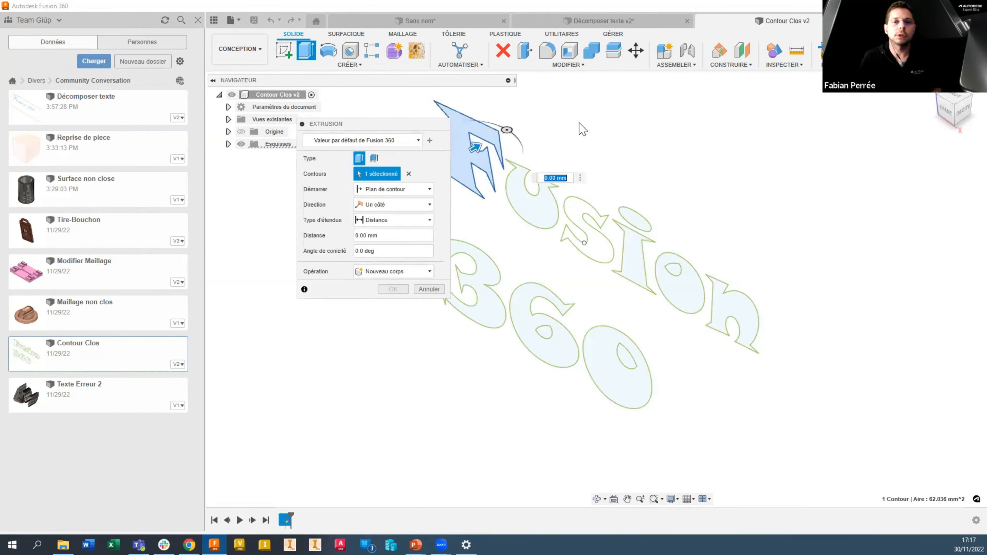
{"action": "middle_click_drag", "start_coordinate": [579, 128], "coordinate": [640, 145]}
{"action": "left_click_drag", "start_coordinate": [553, 158], "coordinate": [532, 171]}
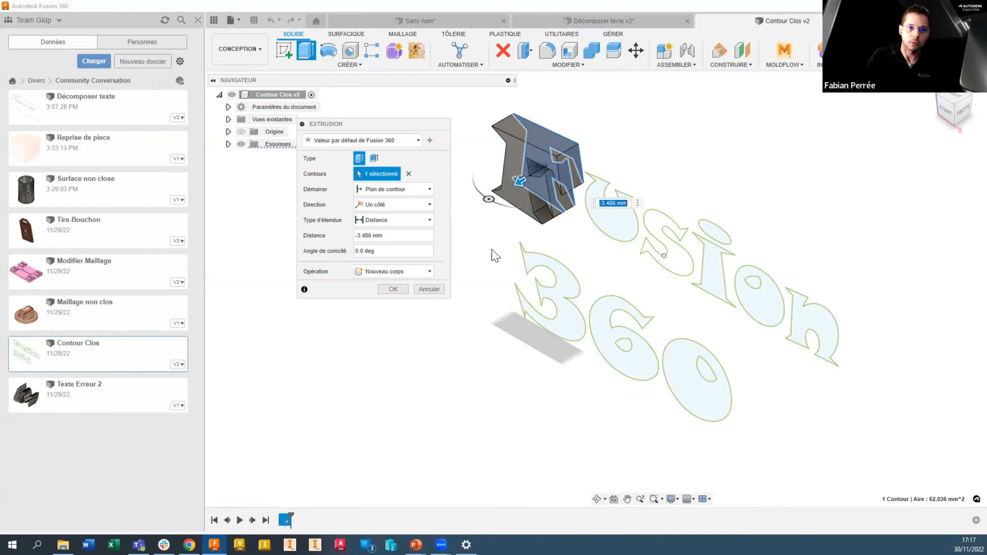
{"action": "key", "text": "Escape"}
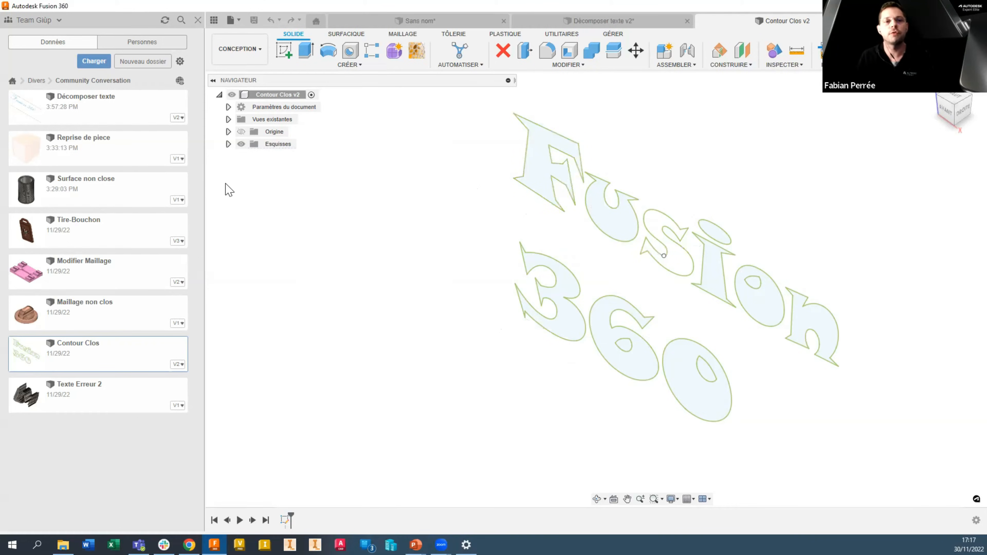
Step: Edit Esquisse1 and toggle its profile display off and back on
{"action": "left_click", "coordinate": [228, 144]}
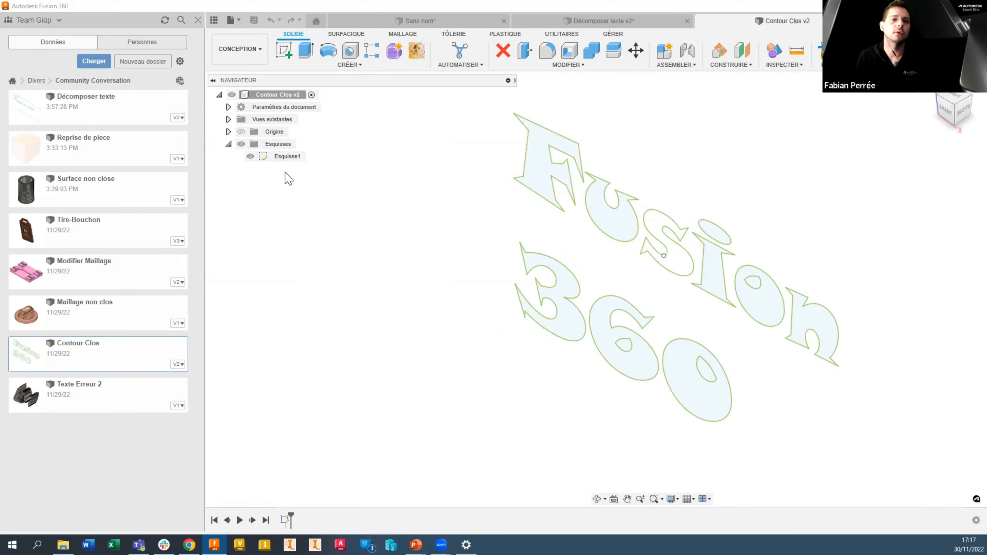
{"action": "double_click", "coordinate": [280, 157]}
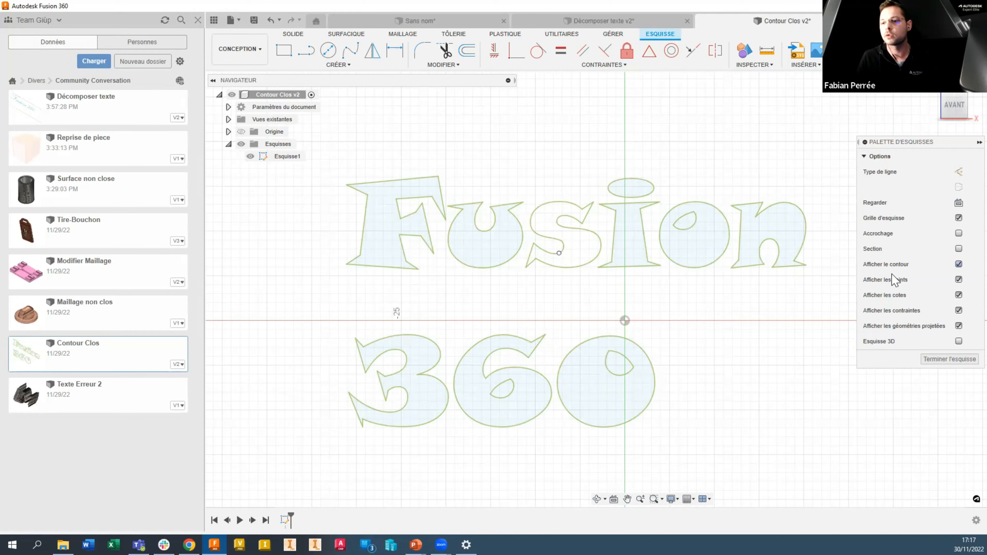
{"action": "left_click", "coordinate": [958, 264]}
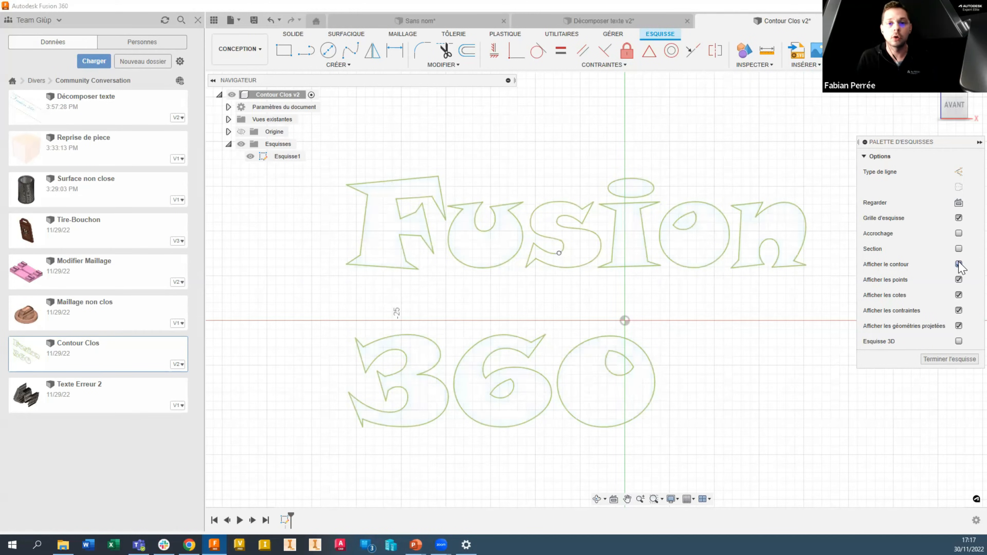
{"action": "left_click", "coordinate": [958, 264]}
Step: Measure the gap between the two open endpoints on the lower inner curve of the letter "s"
{"action": "scroll", "coordinate": [560, 255], "scroll_direction": "up", "scroll_amount": 2}
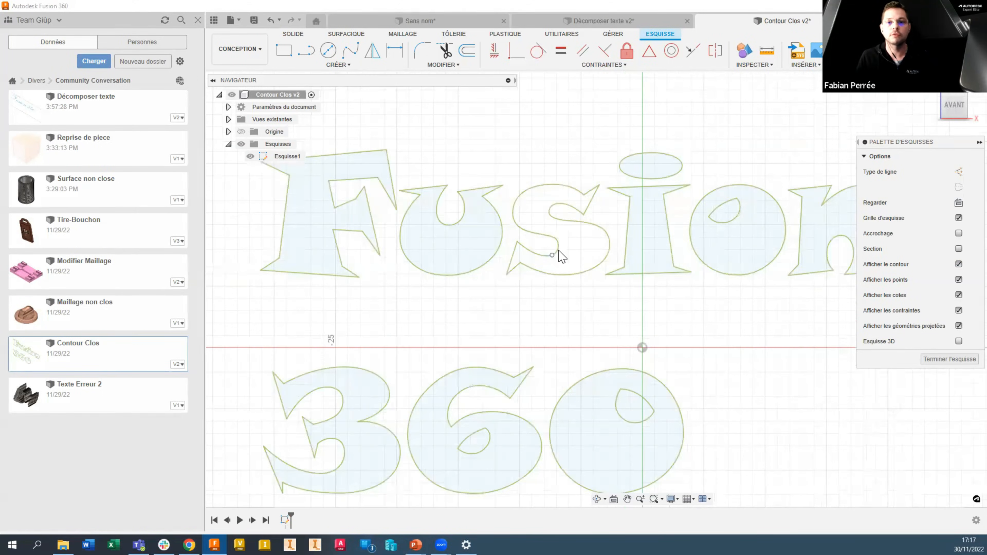
{"action": "scroll", "coordinate": [560, 255], "scroll_direction": "up", "scroll_amount": 6}
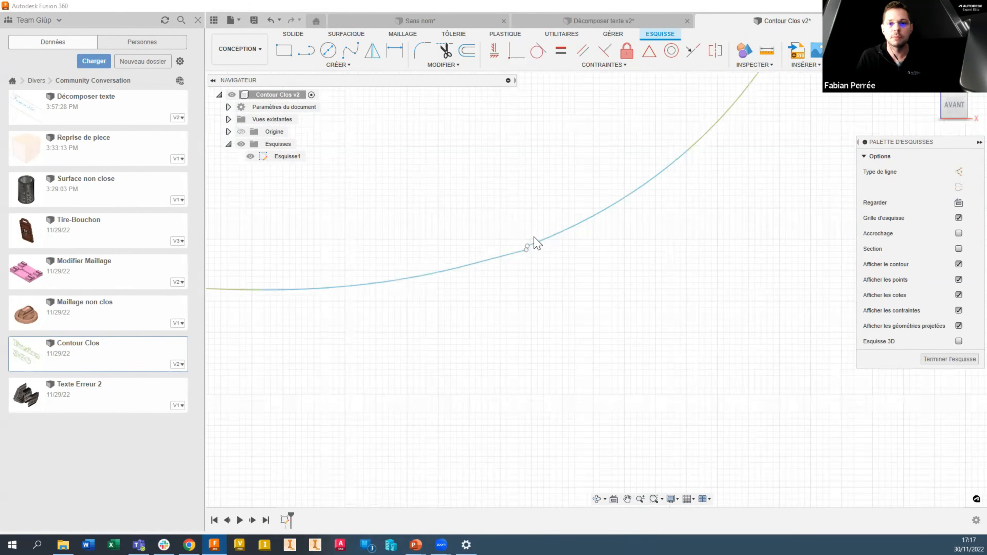
{"action": "scroll", "coordinate": [536, 242], "scroll_direction": "up", "scroll_amount": 3}
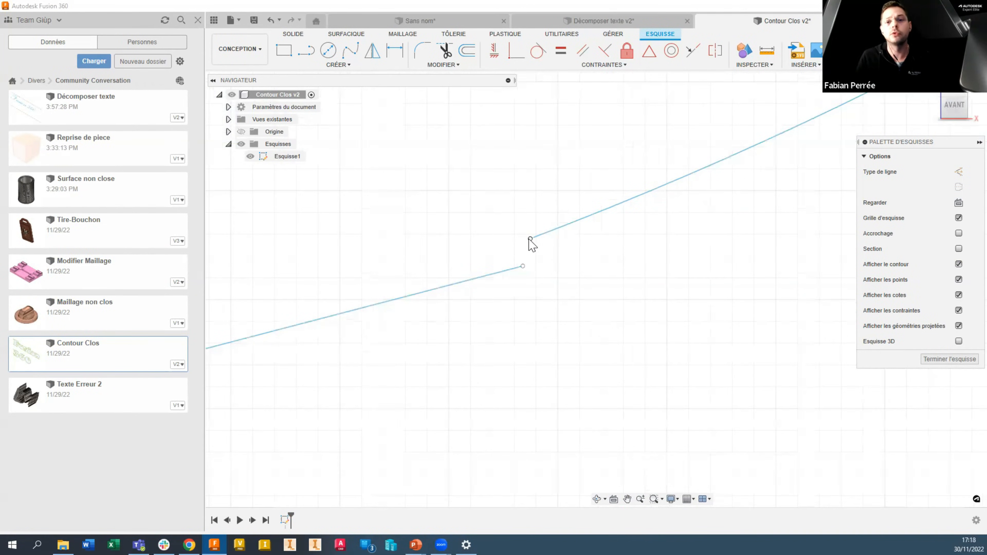
{"action": "left_click", "coordinate": [530, 239]}
{"action": "left_click", "coordinate": [523, 266], "text": "shift"}
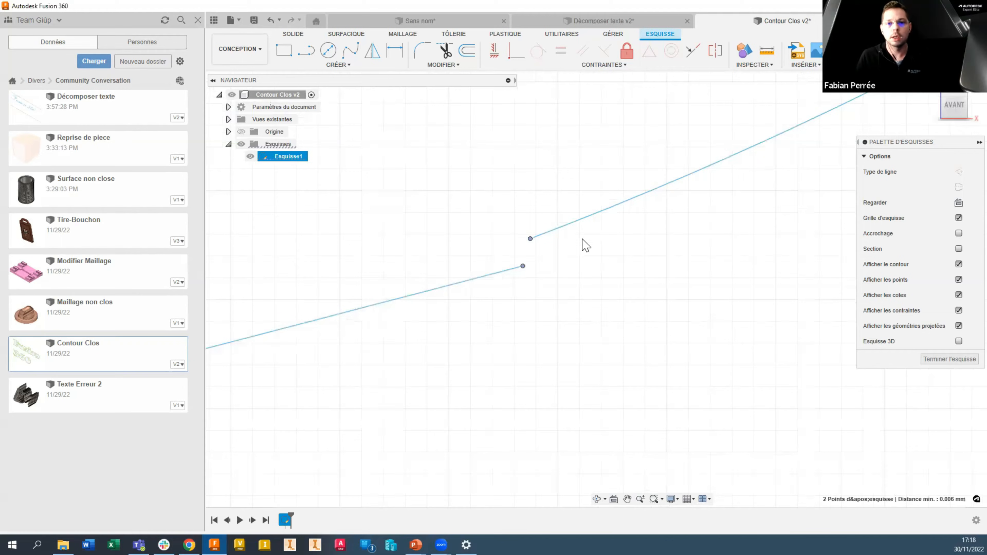
{"action": "left_click", "coordinate": [546, 188]}
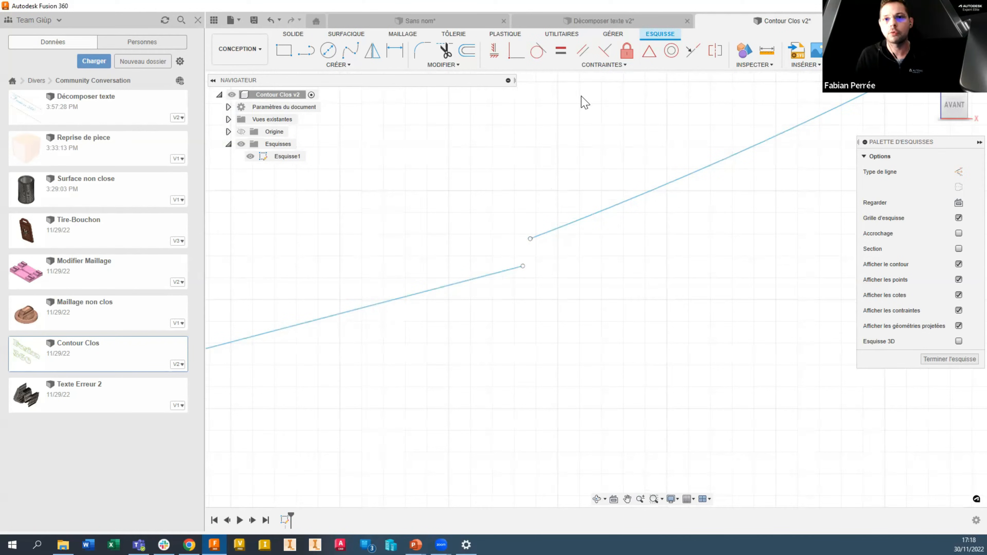
Step: Try closing the letter "s" with a coincident constraint between its two open endpoints, and undo it
{"action": "left_click", "coordinate": [520, 58]}
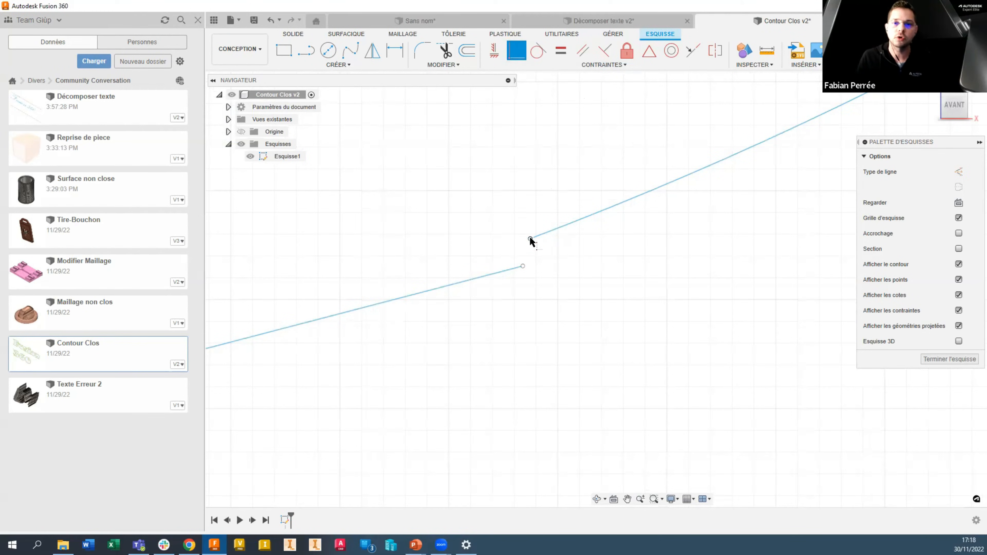
{"action": "left_click", "coordinate": [530, 239]}
{"action": "left_click", "coordinate": [523, 267]}
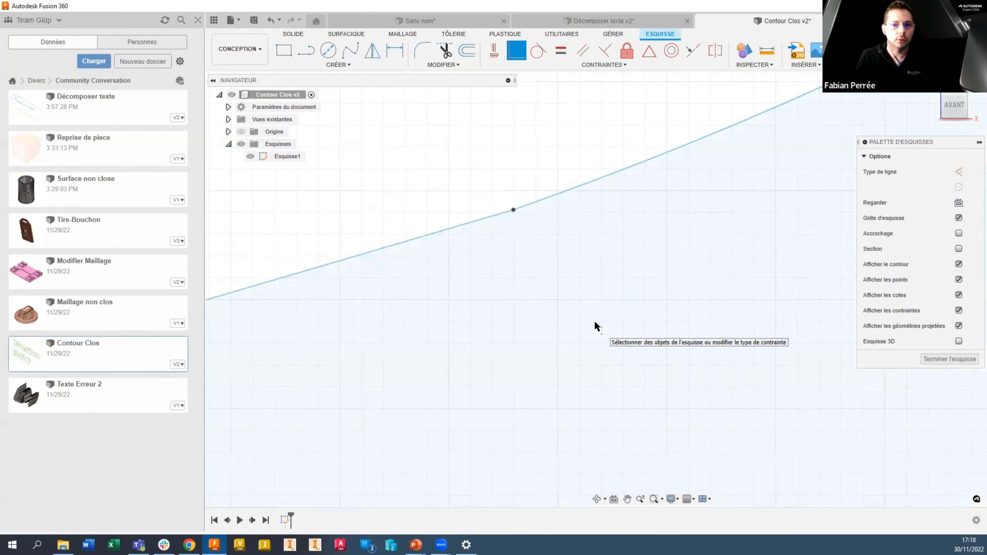
{"action": "scroll", "coordinate": [588, 325], "scroll_direction": "down", "scroll_amount": 8}
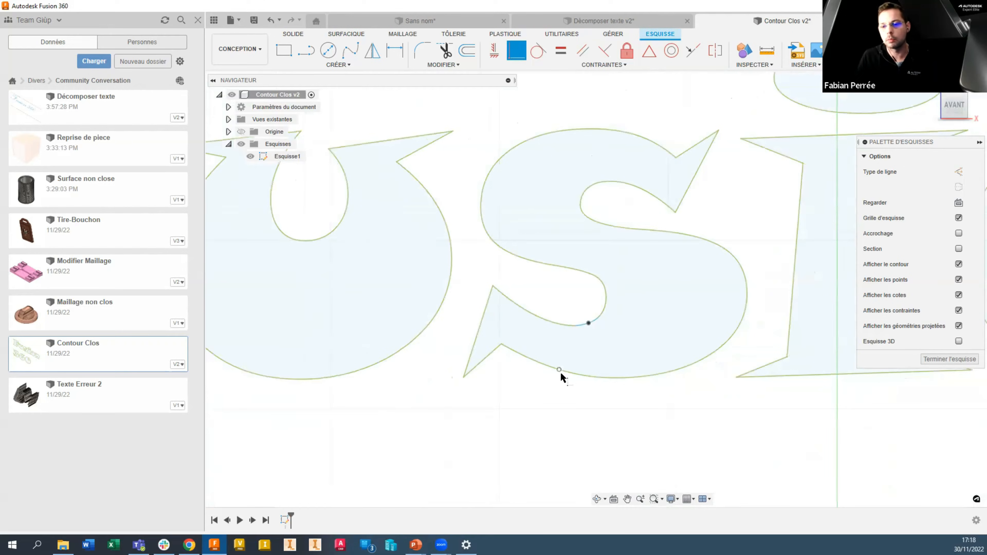
{"action": "key", "text": "Escape"}
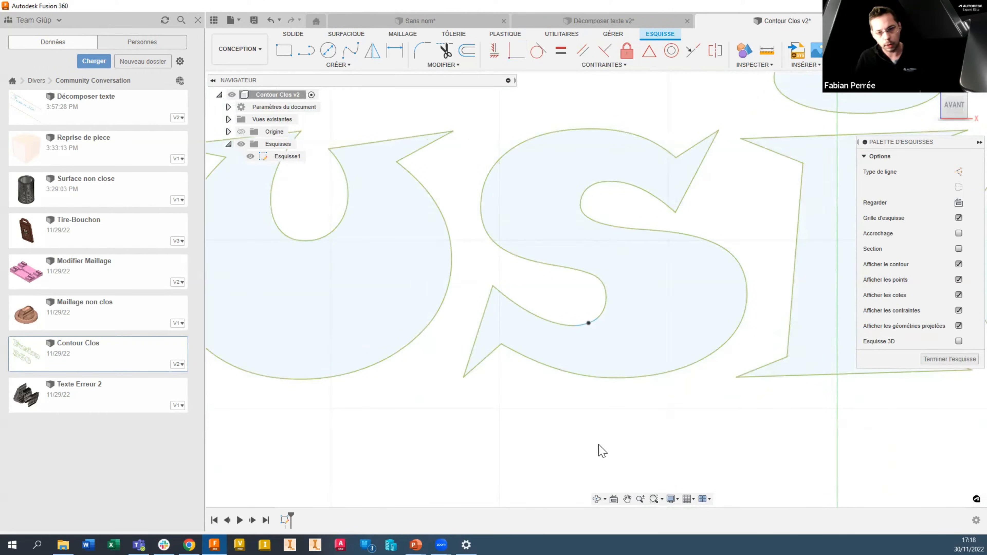
{"action": "key", "text": "ctrl+z"}
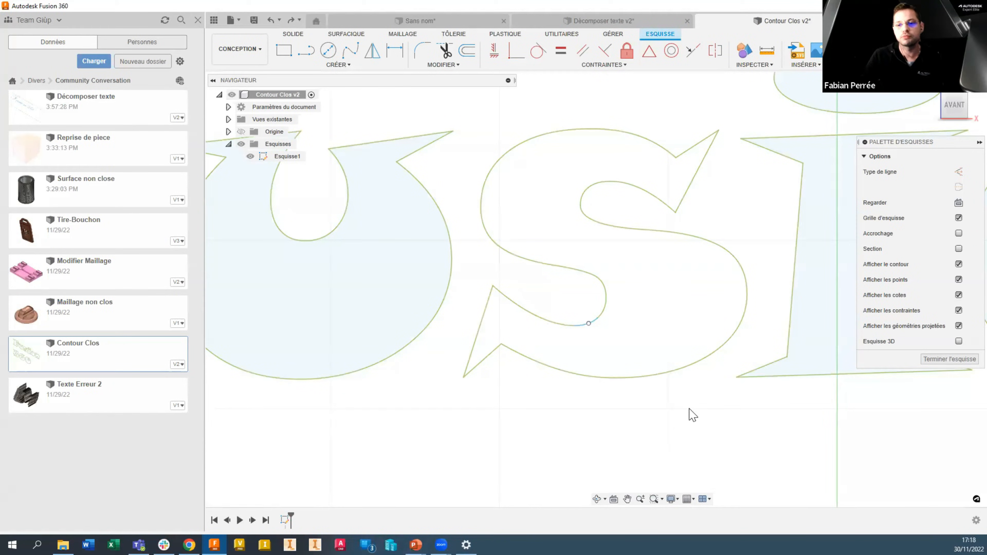
Step: Sketch a diagonal test line about 7.3 mm long across the upper part of the "s" and move it down across the letter's middle
{"action": "scroll", "coordinate": [685, 411], "scroll_direction": "up", "scroll_amount": 1}
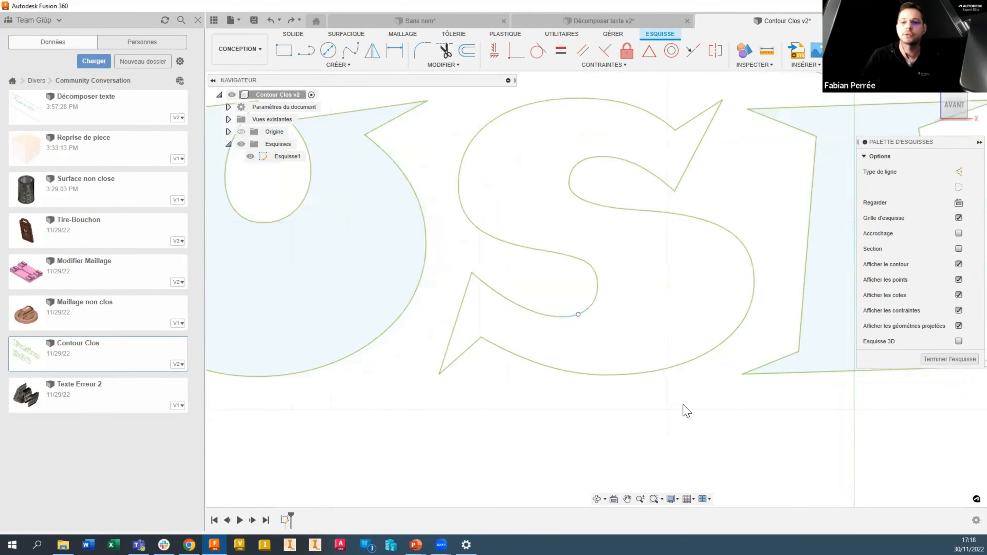
{"action": "scroll", "coordinate": [624, 212], "scroll_direction": "up", "scroll_amount": 1}
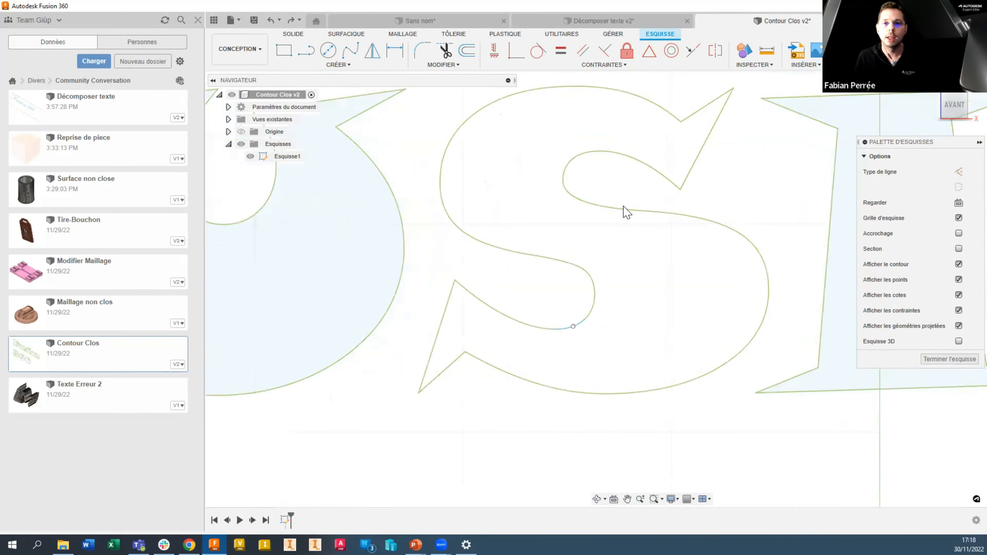
{"action": "scroll", "coordinate": [621, 183], "scroll_direction": "up", "scroll_amount": 1}
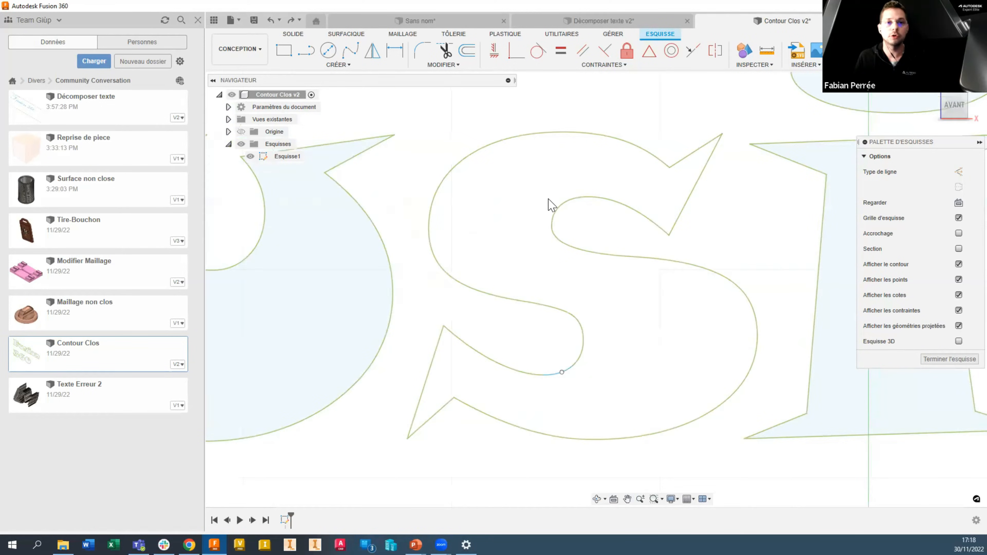
{"action": "left_click", "coordinate": [306, 51]}
{"action": "left_click", "coordinate": [469, 114]}
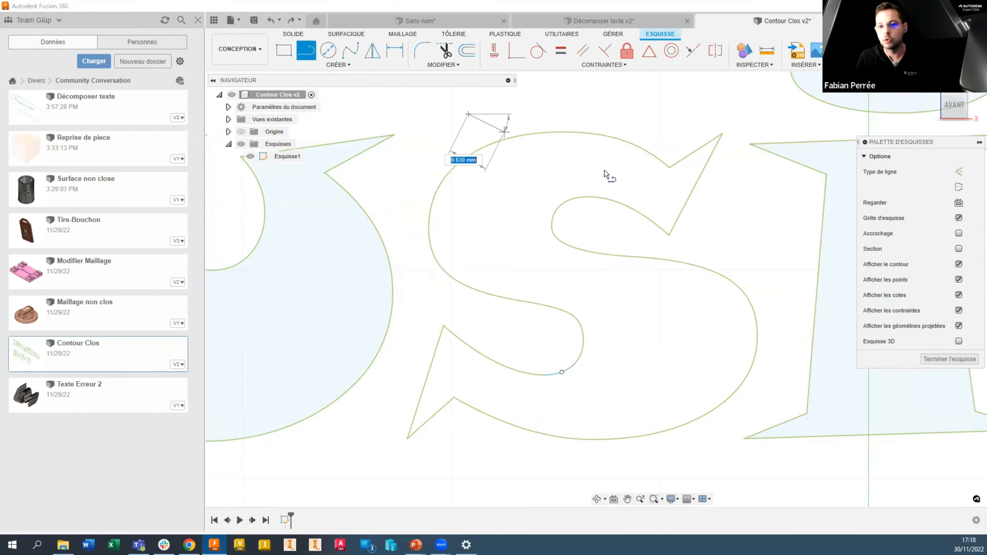
{"action": "left_click", "coordinate": [742, 243]}
{"action": "key", "text": "Escape"}
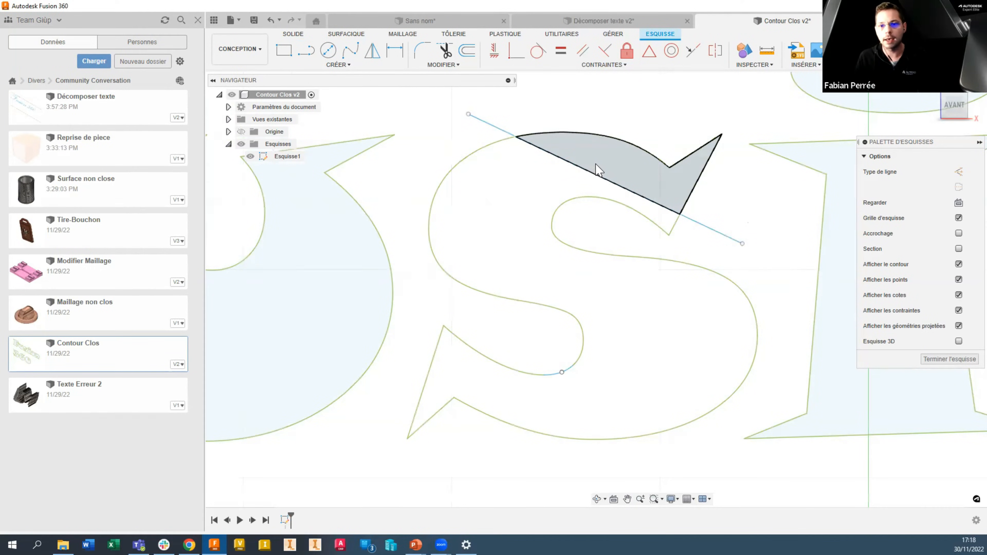
{"action": "mouse_move", "coordinate": [490, 131]}
{"action": "left_mouse_down"}
{"action": "mouse_move", "coordinate": [442, 176]}
{"action": "mouse_move", "coordinate": [451, 263]}
{"action": "left_mouse_up"}
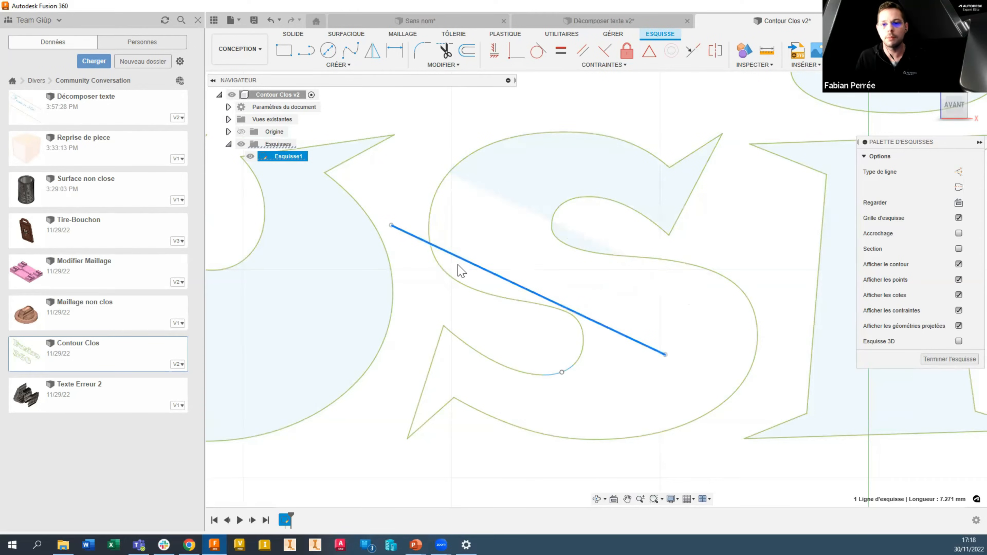
Step: Stretch the test line to about 9.5 mm across the lower half of the "s" and sketch a second diagonal line below it
{"action": "left_click", "coordinate": [665, 354]}
{"action": "mouse_move", "coordinate": [665, 354]}
{"action": "left_mouse_down"}
{"action": "mouse_move", "coordinate": [776, 321]}
{"action": "mouse_move", "coordinate": [765, 391]}
{"action": "left_mouse_up"}
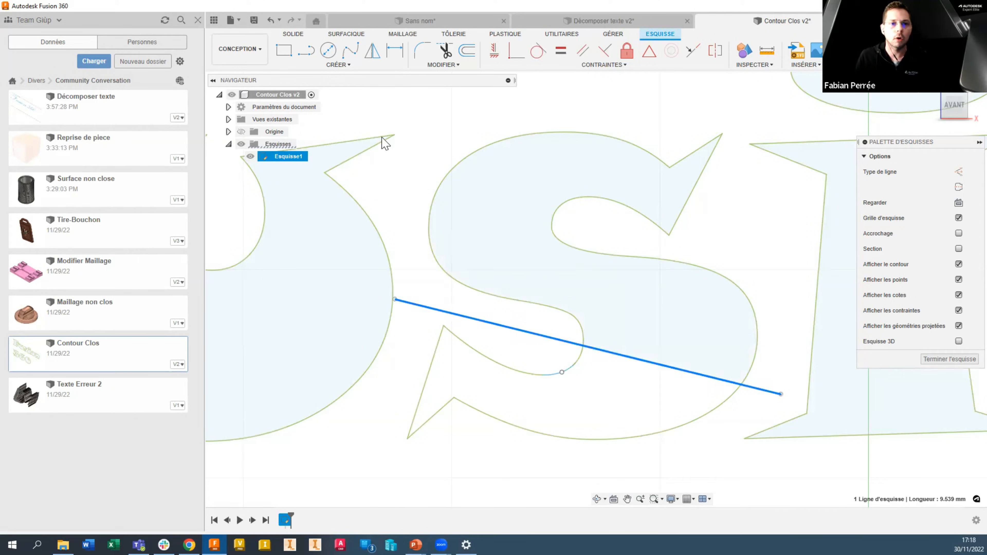
{"action": "left_click", "coordinate": [404, 127]}
{"action": "left_click", "coordinate": [313, 55]}
{"action": "left_click", "coordinate": [390, 352]}
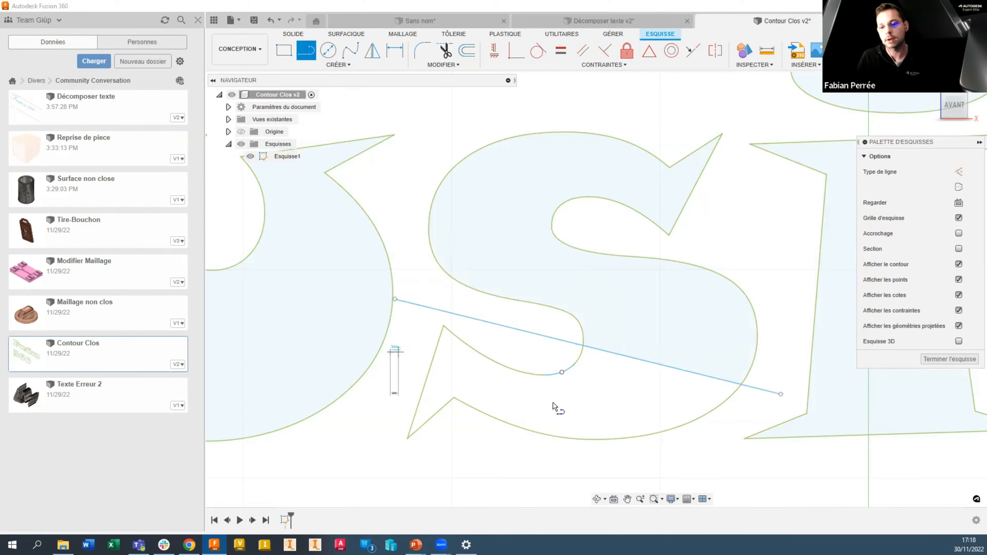
{"action": "left_click", "coordinate": [733, 457]}
{"action": "key", "text": "Escape"}
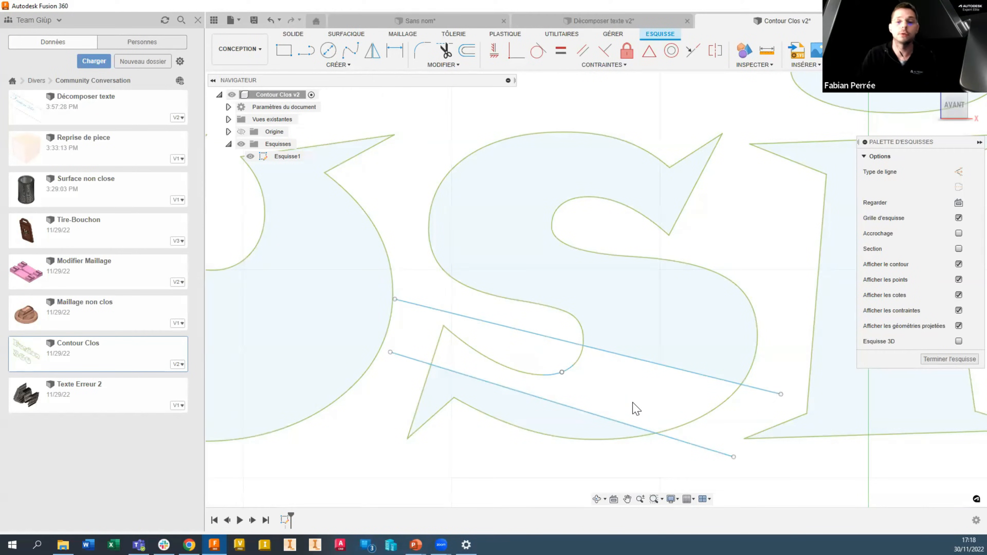
Step: Delete both diagonal test lines crossing the letter "s"
{"action": "left_click", "coordinate": [636, 358]}
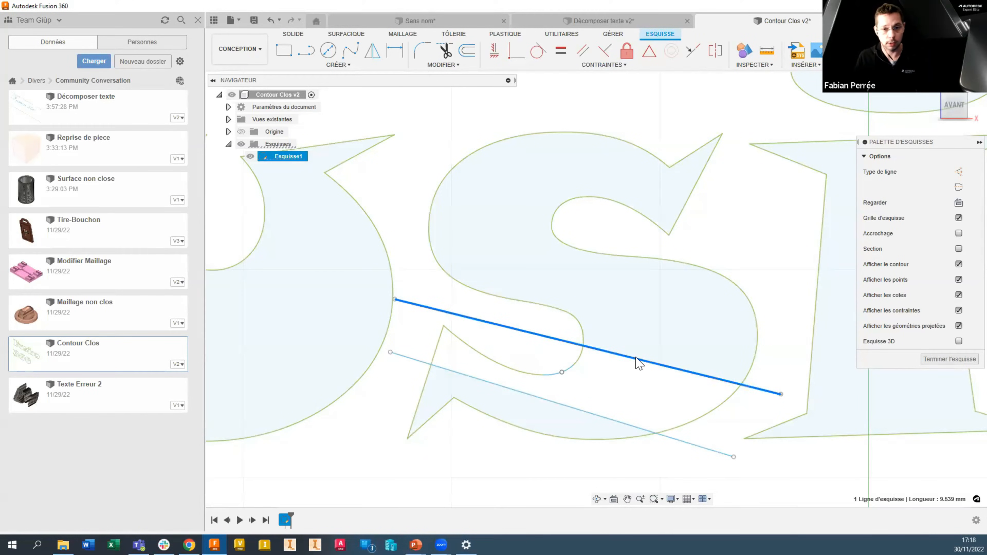
{"action": "key", "text": "Delete"}
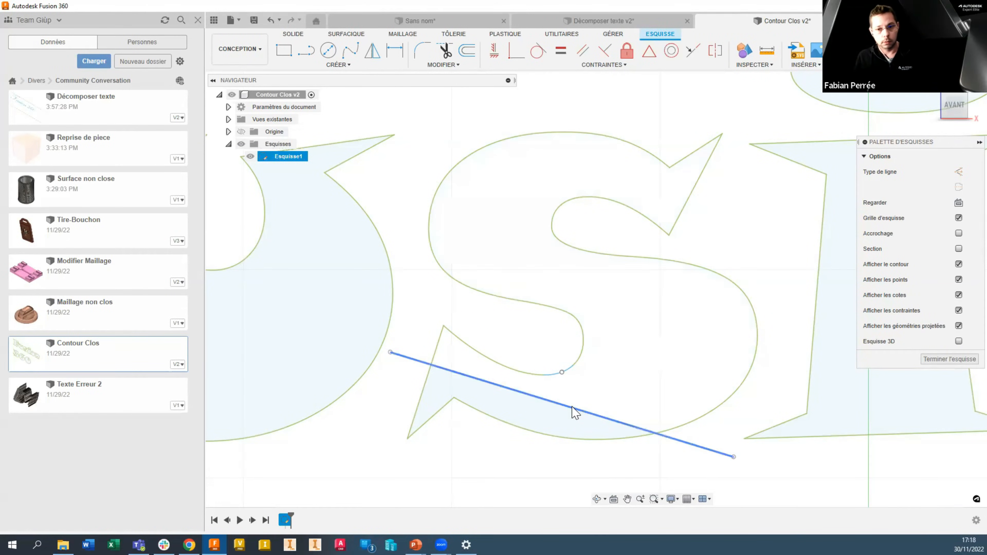
{"action": "left_click", "coordinate": [575, 413]}
{"action": "key", "text": "Delete"}
Step: Close the gap on the lower inner curve of the "s" with a coincident constraint between its two open endpoints
{"action": "scroll", "coordinate": [563, 377], "scroll_direction": "up", "scroll_amount": 6}
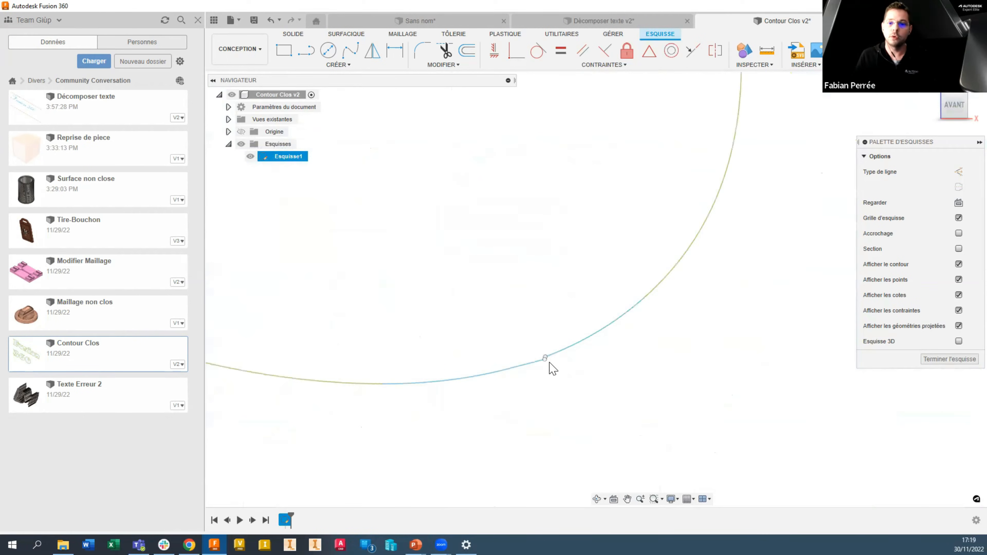
{"action": "scroll", "coordinate": [553, 369], "scroll_direction": "up", "scroll_amount": 2}
{"action": "left_click", "coordinate": [544, 357]}
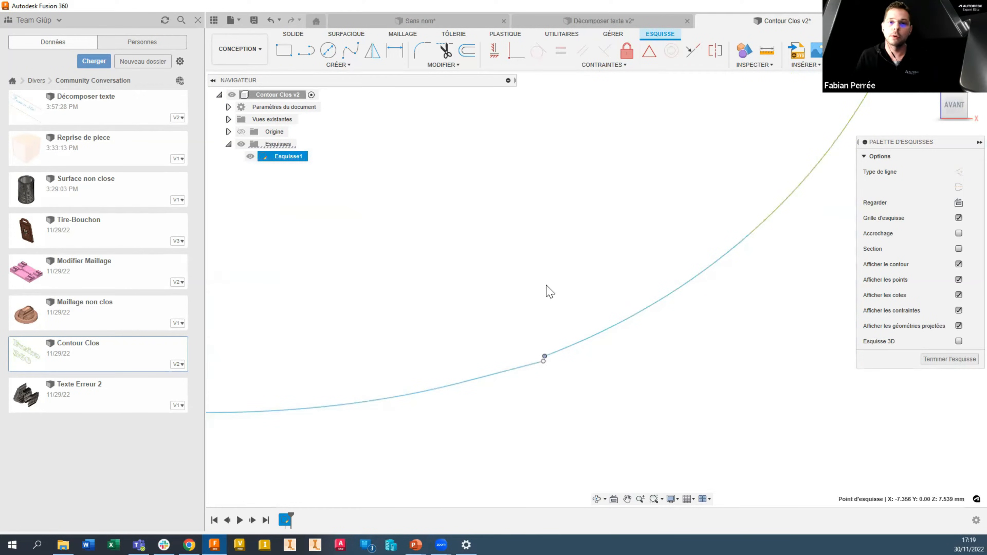
{"action": "left_click", "coordinate": [517, 51]}
{"action": "scroll", "coordinate": [541, 347], "scroll_direction": "up", "scroll_amount": 3}
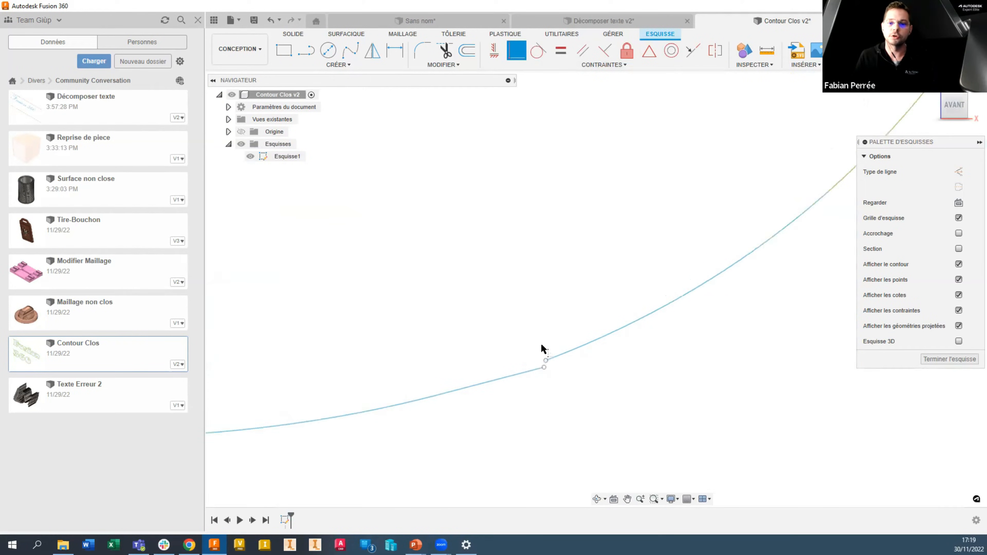
{"action": "left_click", "coordinate": [548, 364]}
{"action": "left_click", "coordinate": [545, 374]}
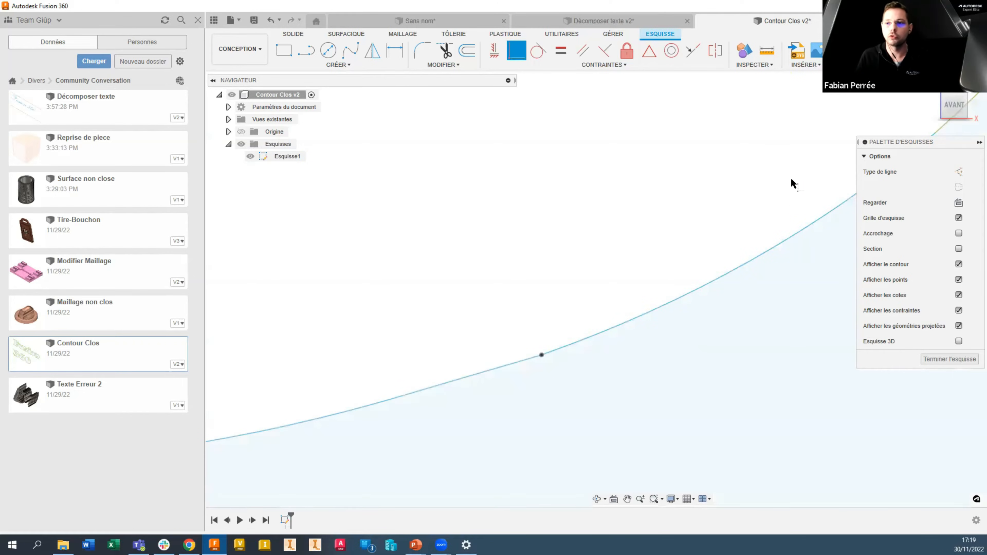
Step: Finish the sketch and try extruding the closed letter "s" by about -3.74 mm as a new body
{"action": "scroll", "coordinate": [790, 177], "scroll_direction": "down", "scroll_amount": 5}
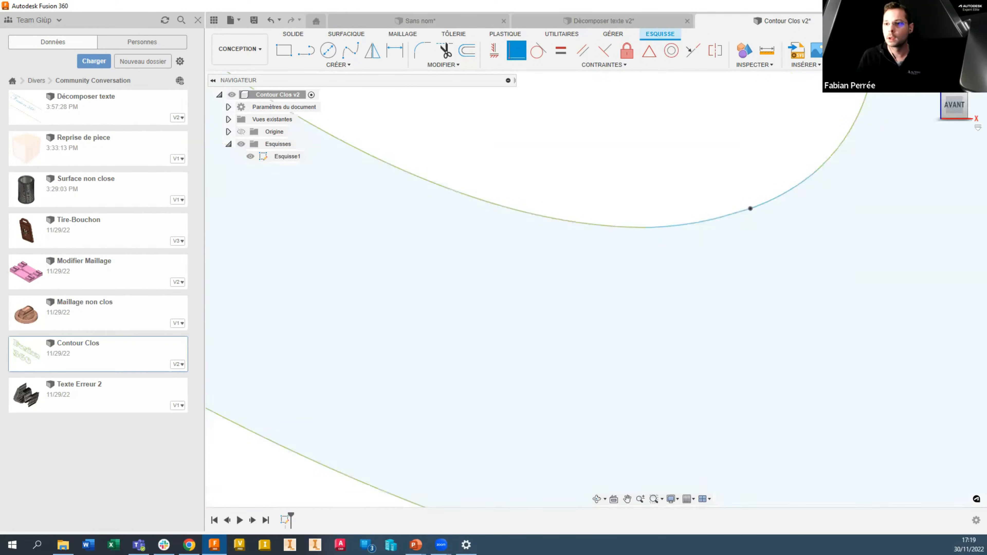
{"action": "scroll", "coordinate": [639, 178], "scroll_direction": "down", "scroll_amount": 10}
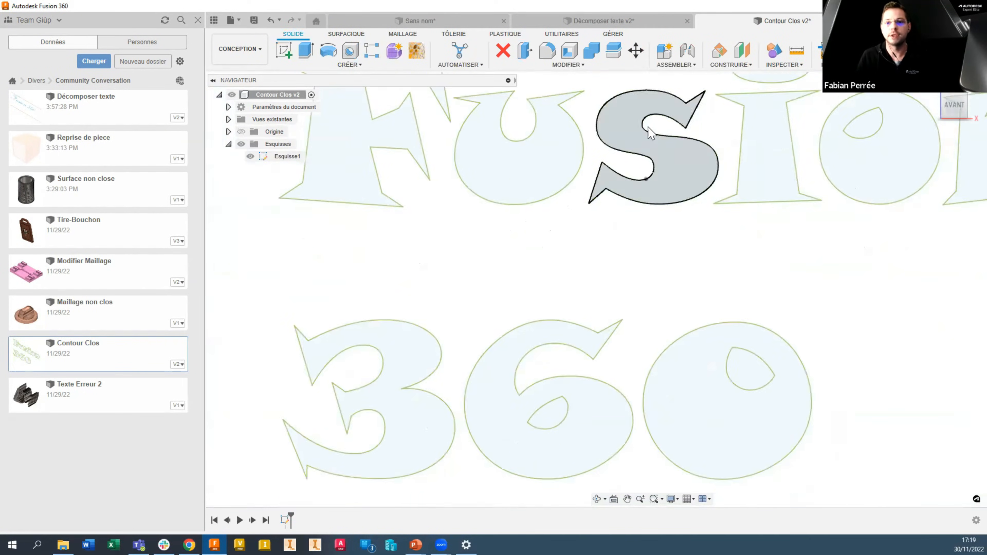
{"action": "middle_click_drag", "start_coordinate": [656, 138], "coordinate": [670, 213]}
{"action": "scroll", "coordinate": [671, 214], "scroll_direction": "down", "scroll_amount": 5}
{"action": "middle_click_drag", "start_coordinate": [741, 297], "coordinate": [458, 234], "text": "shift"}
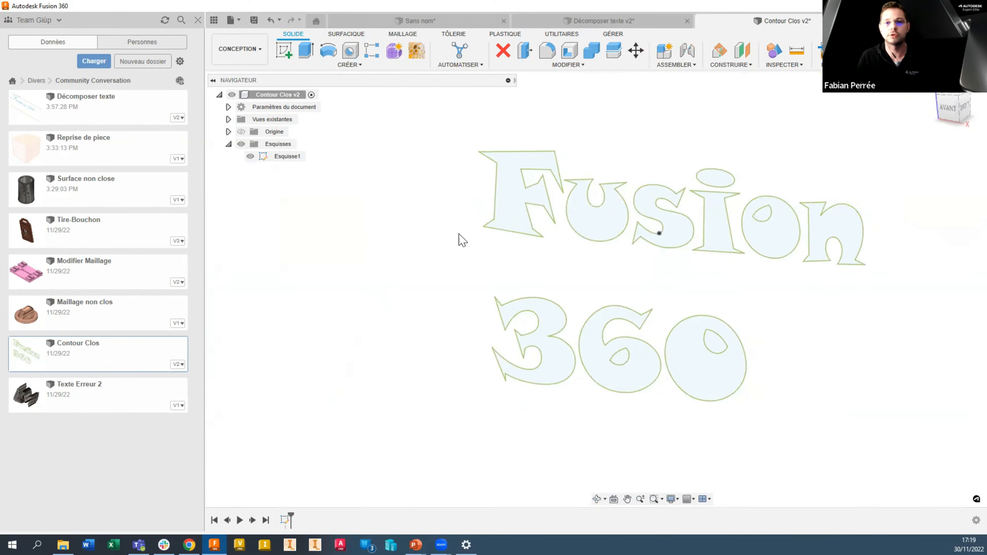
{"action": "left_click", "coordinate": [309, 50]}
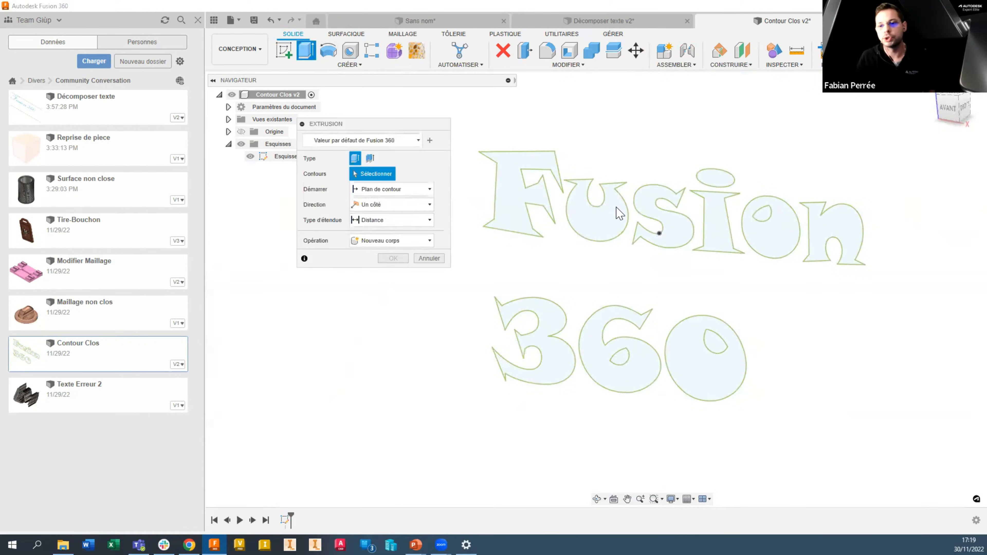
{"action": "left_click", "coordinate": [663, 239]}
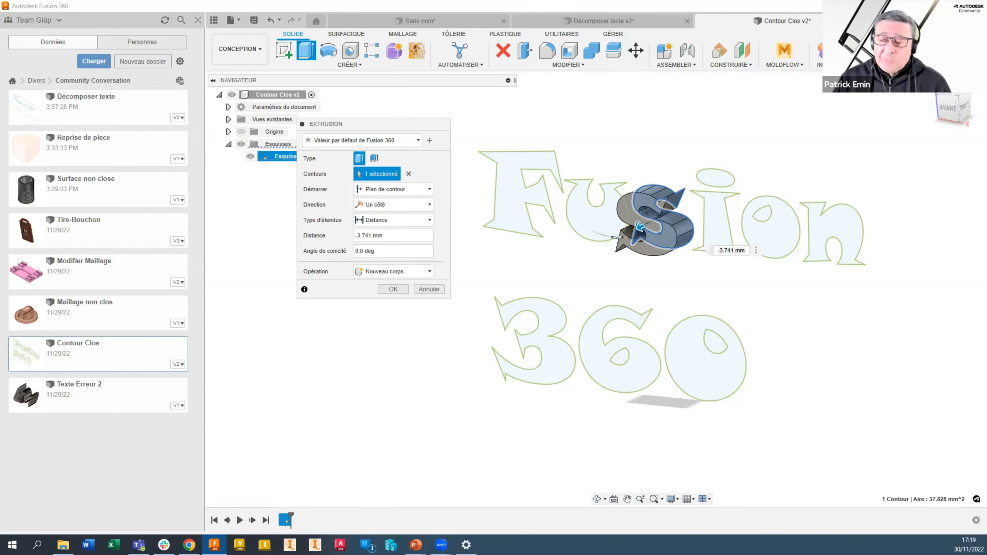
{"action": "left_click", "coordinate": [430, 289]}
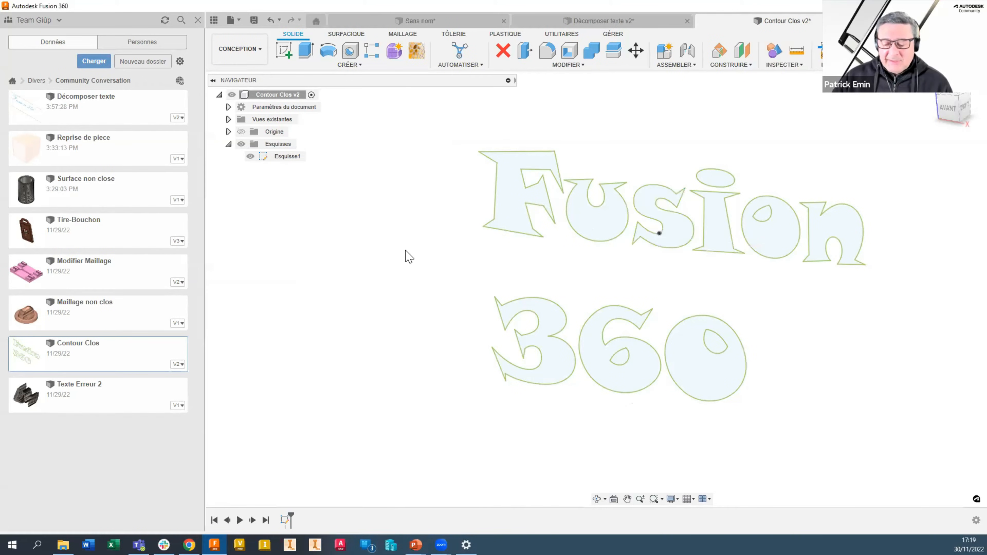
Step: Reopen Esquisse1 for editing and undo the coincident constraint on the "s" along with the last test line deletion
{"action": "double_click", "coordinate": [280, 156]}
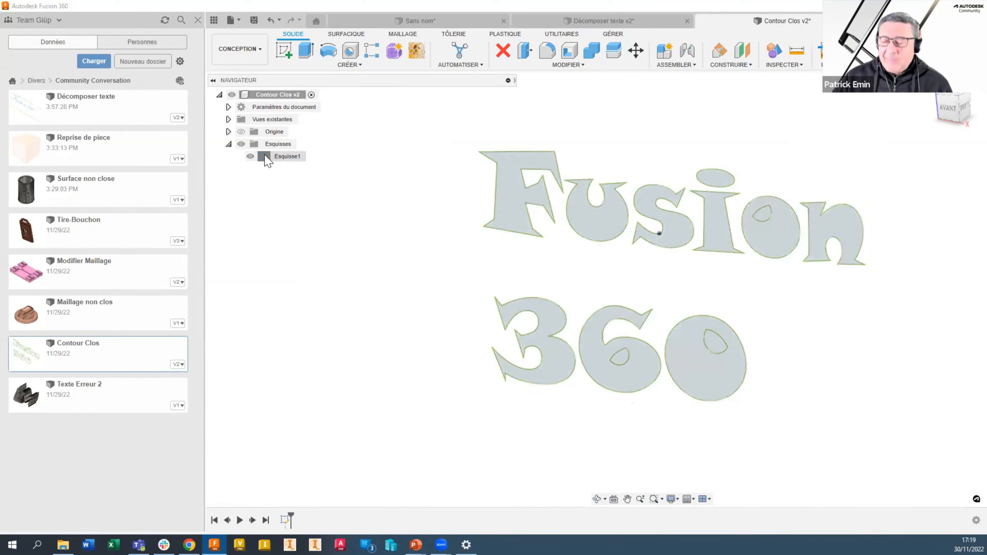
{"action": "scroll", "coordinate": [623, 256], "scroll_direction": "up", "scroll_amount": 4}
{"action": "scroll", "coordinate": [624, 252], "scroll_direction": "up", "scroll_amount": 4}
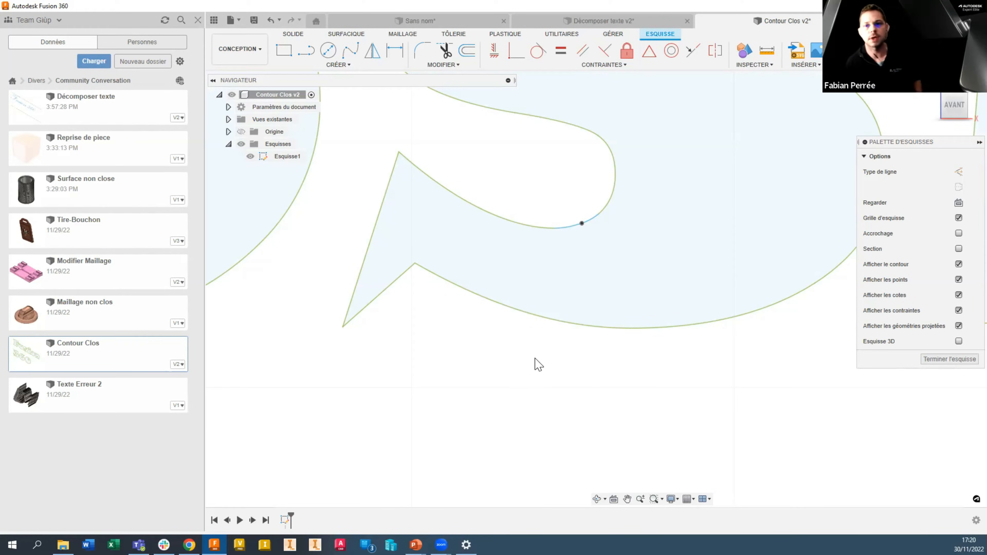
{"action": "scroll", "coordinate": [588, 221], "scroll_direction": "up", "scroll_amount": 5}
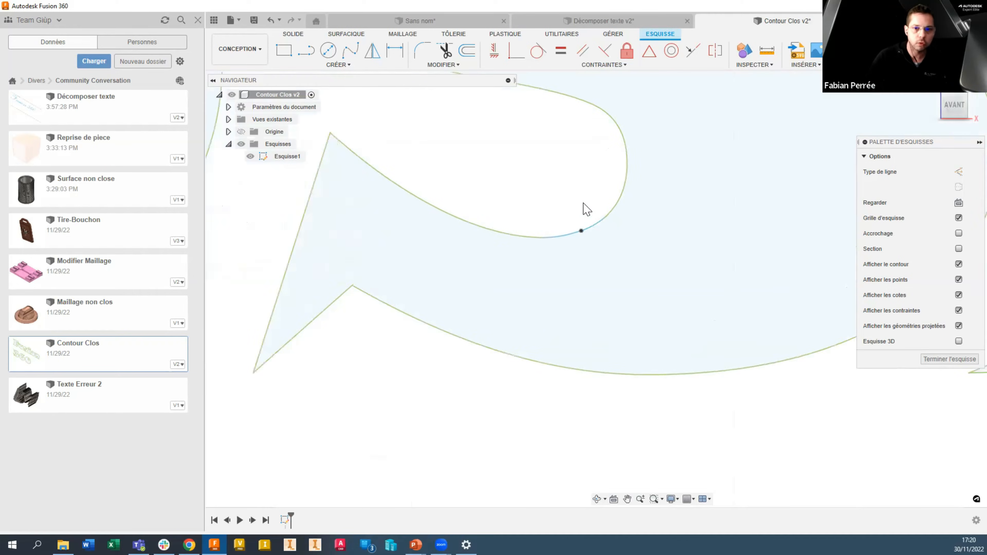
{"action": "key", "text": "ctrl+z"}
{"action": "key", "text": "ctrl+z"}
{"action": "key", "text": "ctrl+z"}
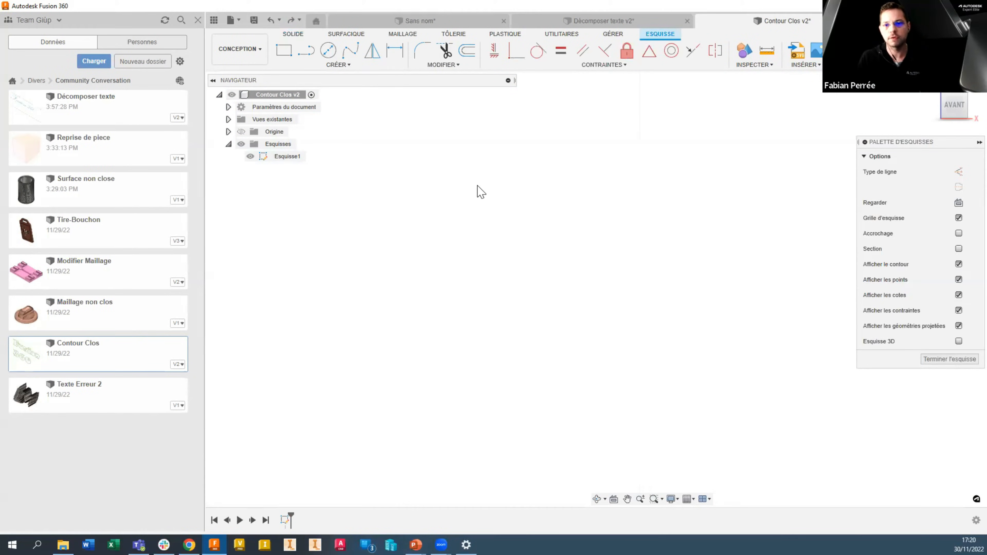
Step: Delete the restored diagonal test line across the letter "s" and finish the sketch
{"action": "scroll", "coordinate": [425, 260], "scroll_direction": "down", "scroll_amount": 8}
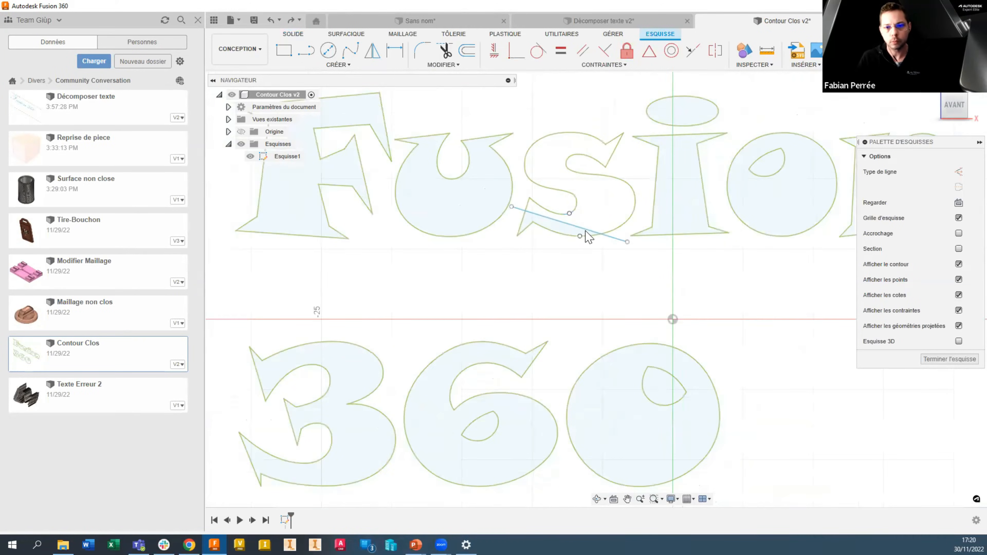
{"action": "left_click", "coordinate": [584, 229]}
{"action": "key", "text": "Delete"}
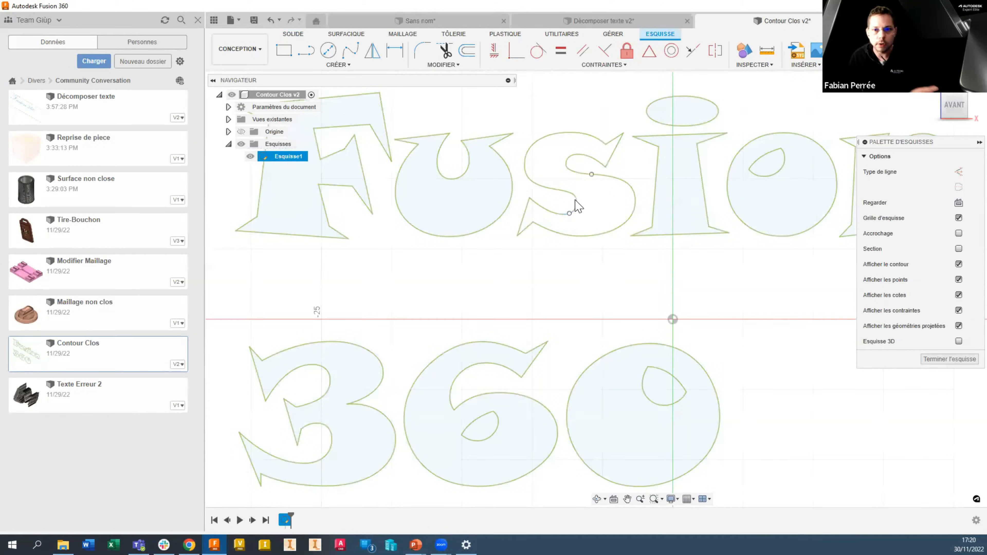
{"action": "left_click", "coordinate": [940, 51]}
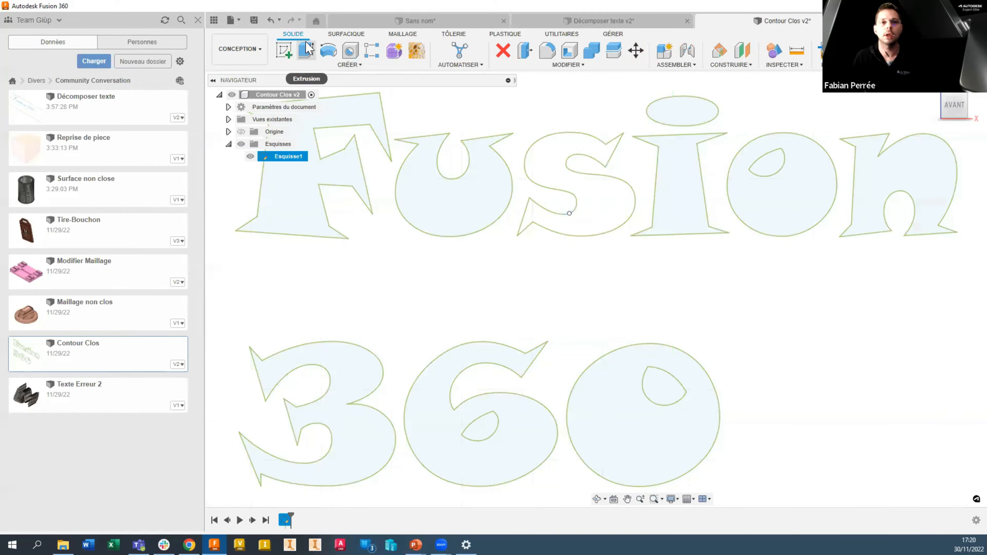
Step: Extrude the open outline of the letter "s" as a chained surface by about -3.34 mm into a new body
{"action": "left_click", "coordinate": [306, 50]}
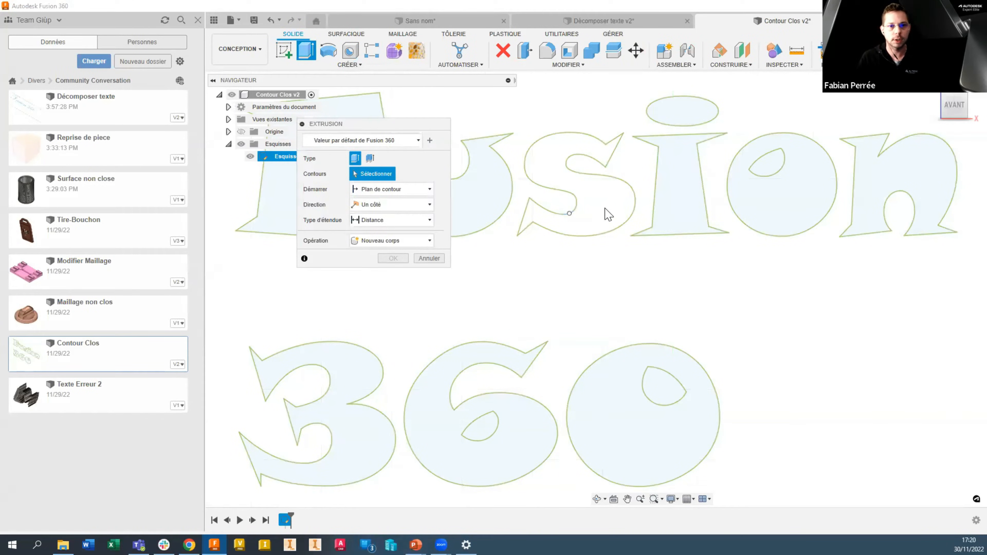
{"action": "key", "text": "Escape"}
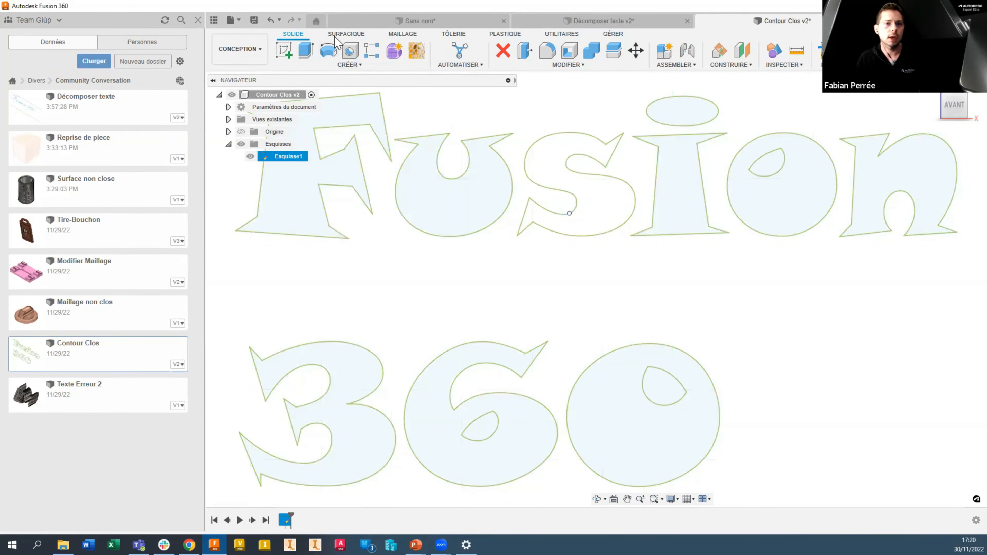
{"action": "left_click", "coordinate": [341, 37]}
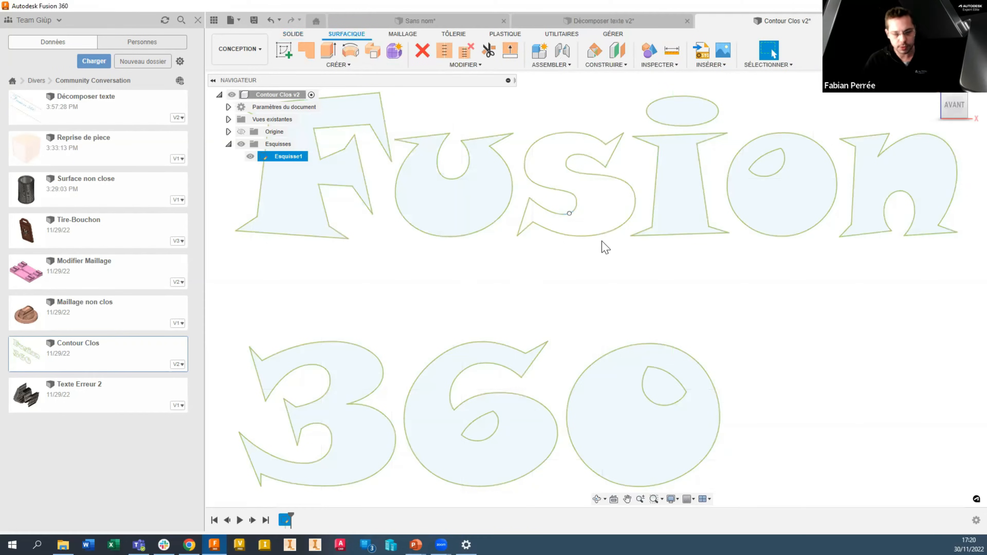
{"action": "middle_click_drag", "start_coordinate": [603, 244], "coordinate": [578, 261], "text": "shift"}
{"action": "scroll", "coordinate": [583, 167], "scroll_direction": "up", "scroll_amount": 5}
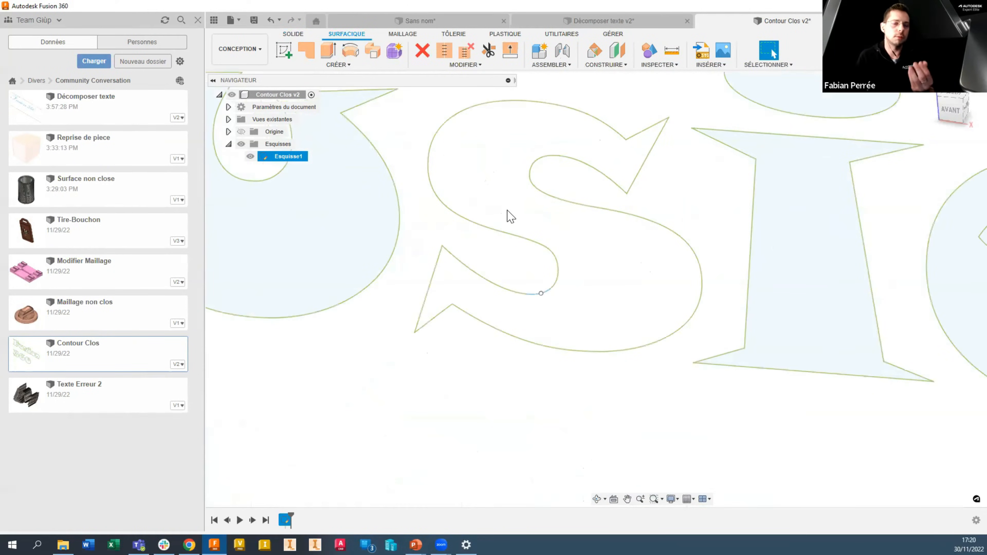
{"action": "middle_click_drag", "start_coordinate": [470, 177], "coordinate": [503, 227]}
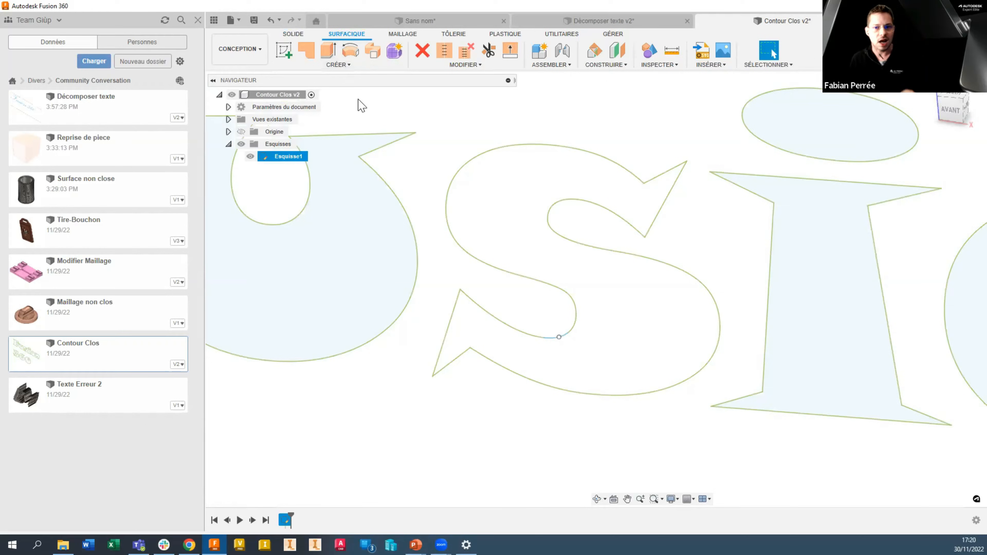
{"action": "left_click", "coordinate": [327, 49]}
{"action": "left_click", "coordinate": [528, 151]}
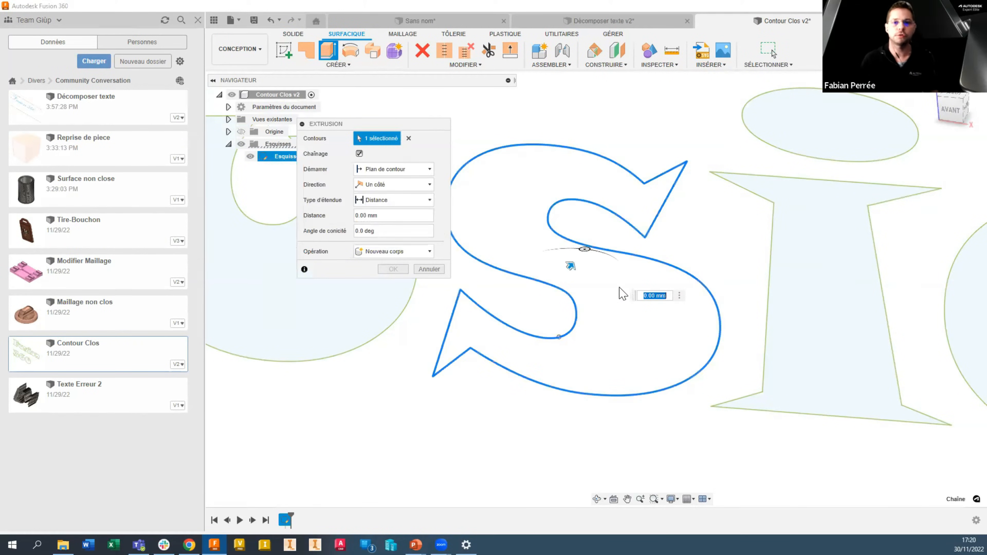
{"action": "left_click_drag", "start_coordinate": [571, 265], "coordinate": [527, 317]}
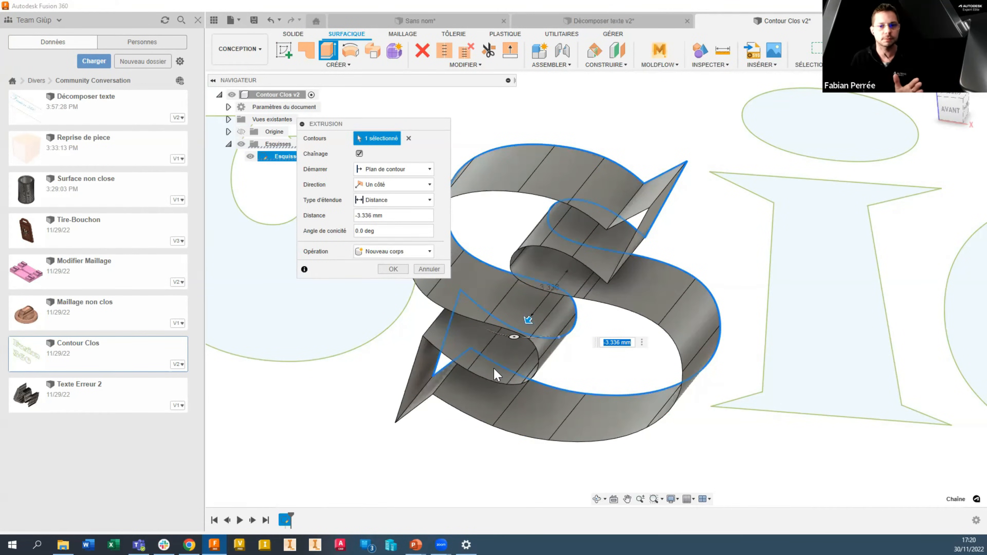
{"action": "left_click", "coordinate": [393, 269]}
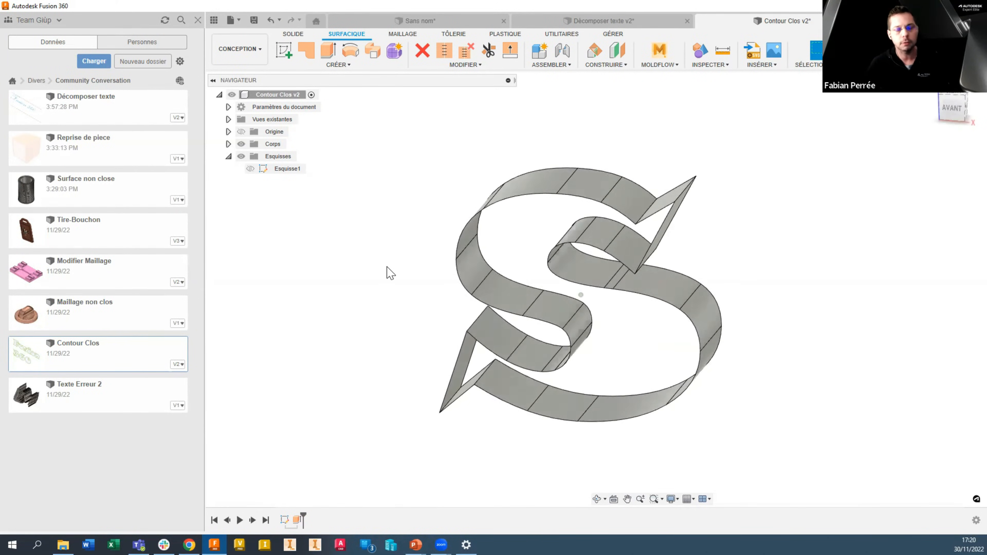
Step: Try thickening the extruded surface of the letter "s" with chained face selection, and undo the surface extrusion
{"action": "left_click", "coordinate": [292, 34]}
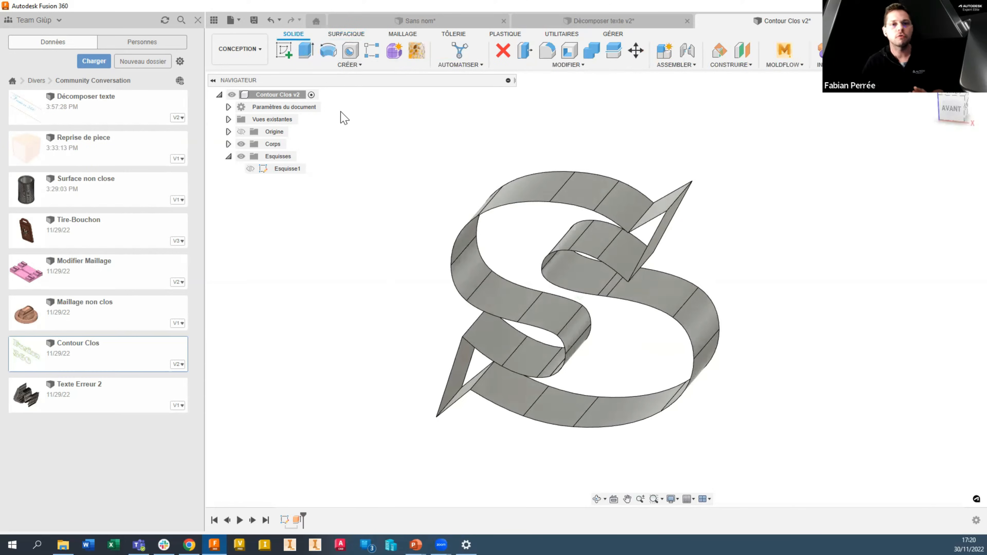
{"action": "left_click", "coordinate": [349, 65]}
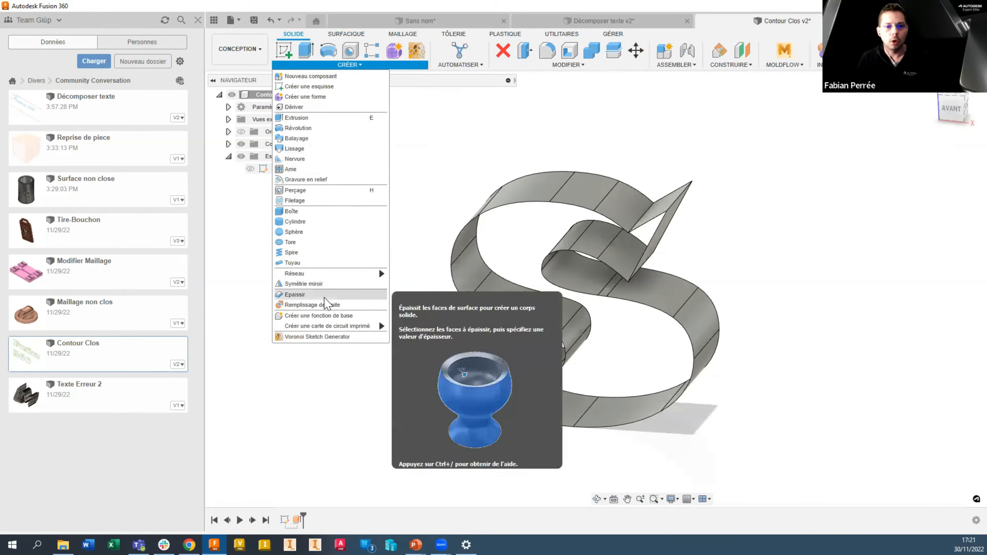
{"action": "left_click", "coordinate": [330, 295]}
{"action": "left_click", "coordinate": [547, 190]}
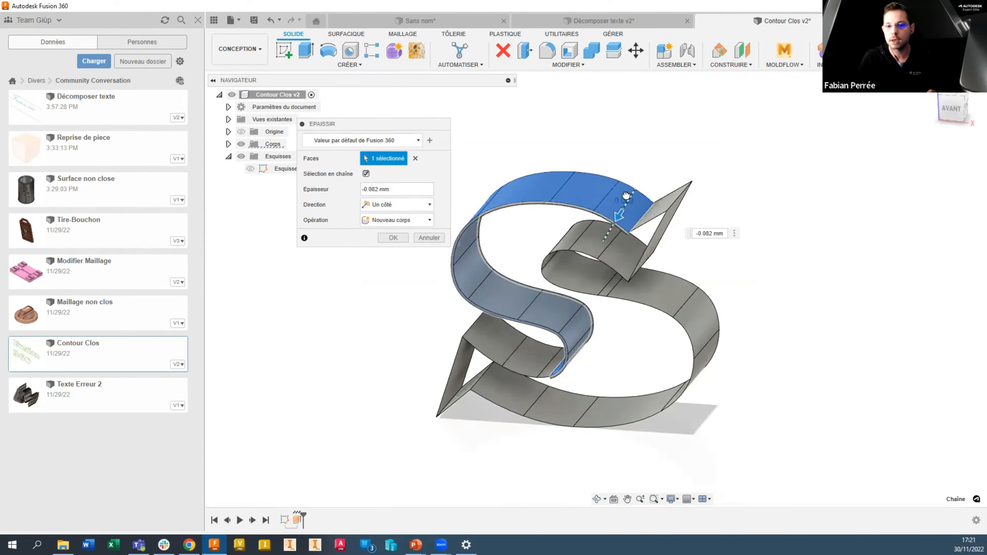
{"action": "left_click_drag", "start_coordinate": [631, 195], "coordinate": [630, 176]}
{"action": "left_click", "coordinate": [428, 237]}
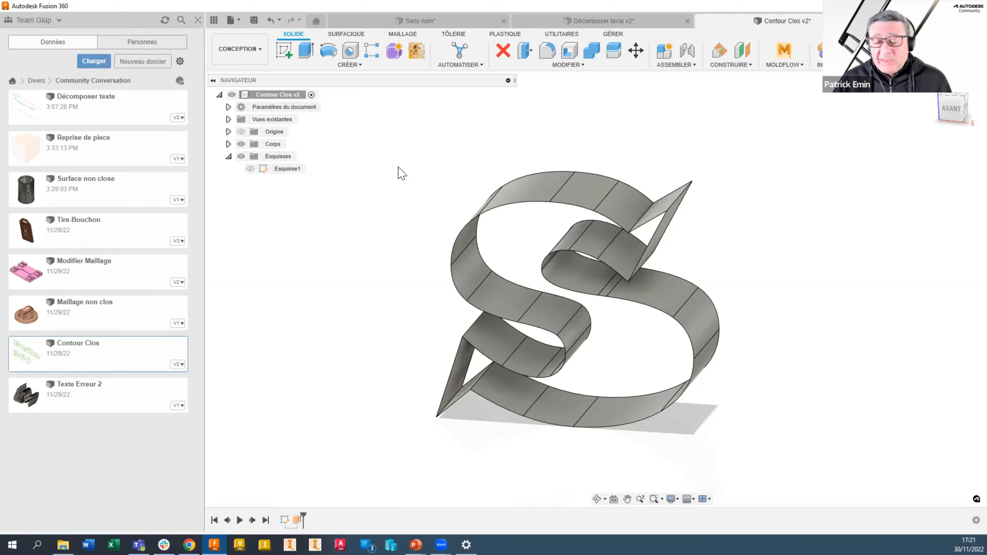
{"action": "key", "text": "ctrl+z"}
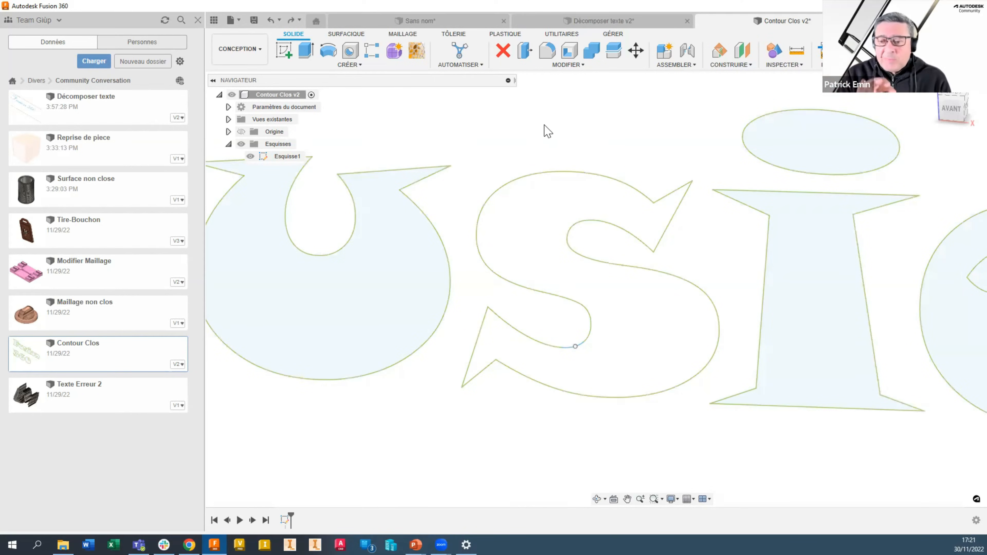
Step: Examine the two separate endpoints at the gap along the inner lower curve of the letter "s"
{"action": "scroll", "coordinate": [571, 348], "scroll_direction": "up", "scroll_amount": 12}
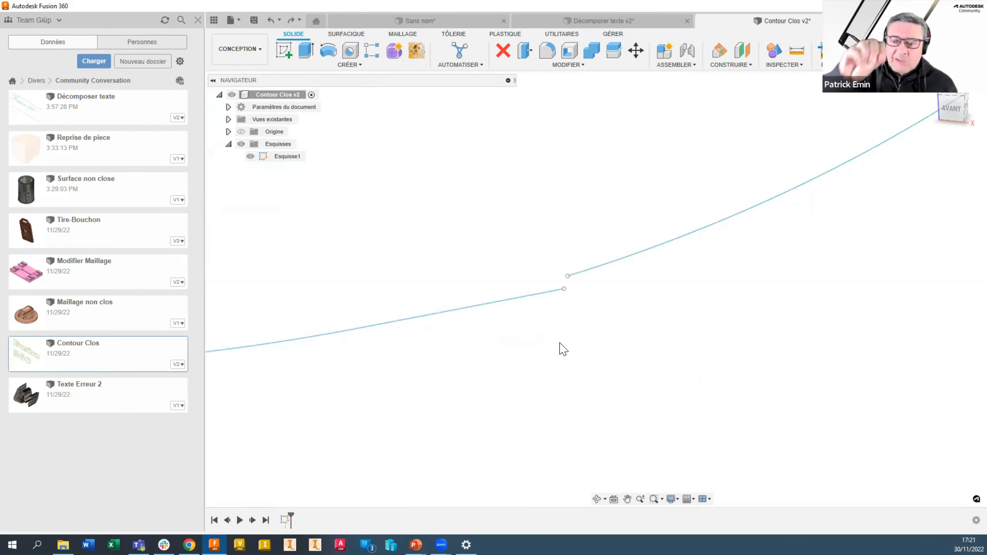
{"action": "left_click", "coordinate": [564, 289]}
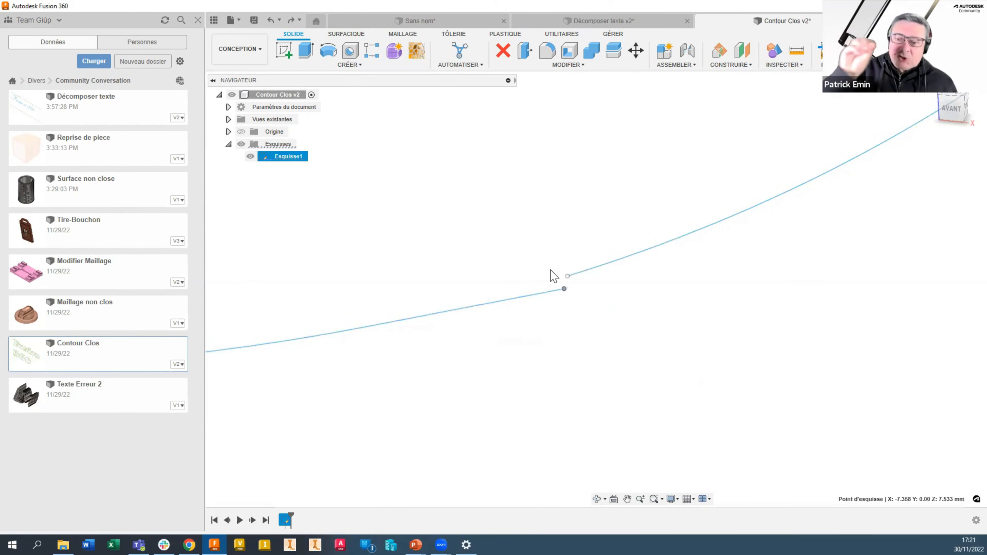
{"action": "left_click", "coordinate": [587, 213]}
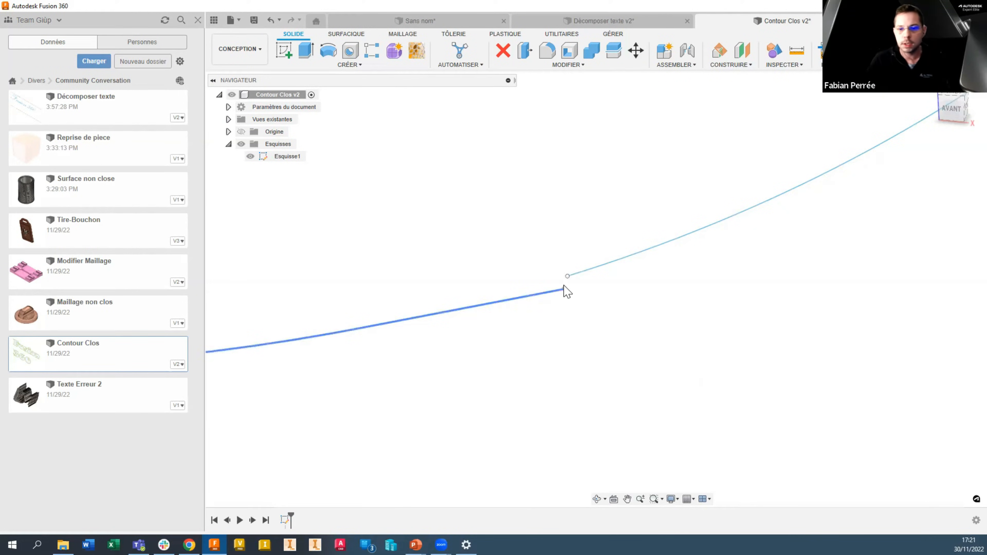
{"action": "left_click", "coordinate": [568, 276]}
{"action": "left_click", "coordinate": [576, 319]}
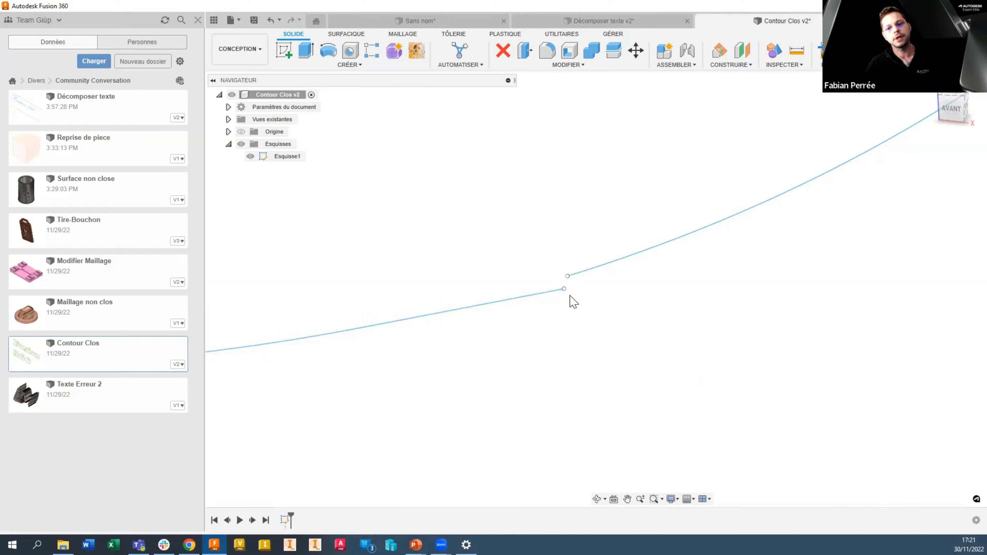
{"action": "left_click", "coordinate": [564, 290]}
{"action": "left_click", "coordinate": [600, 317]}
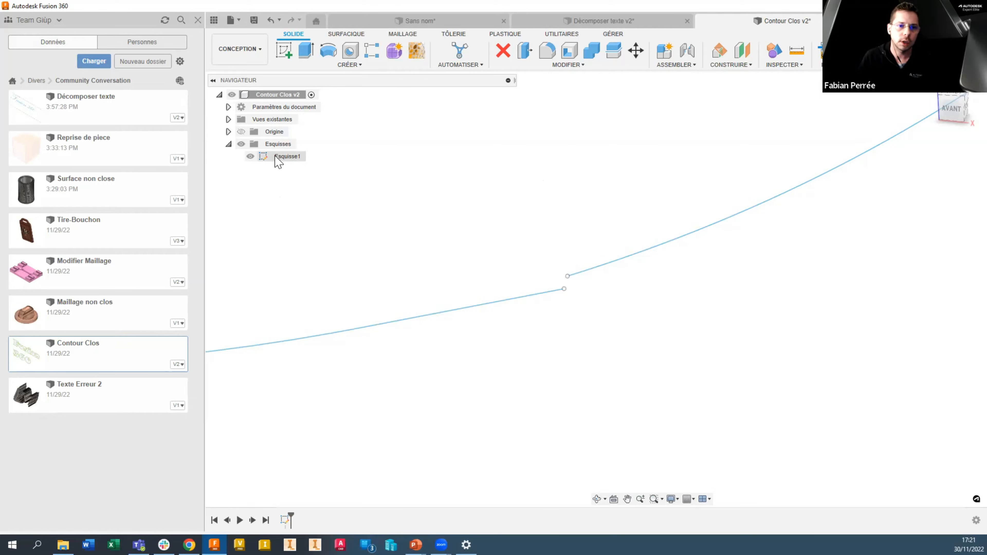
Step: Edit Esquisse1 and close the gap in the letter "s" with a coincident constraint between its two loose endpoints
{"action": "double_click", "coordinate": [287, 156]}
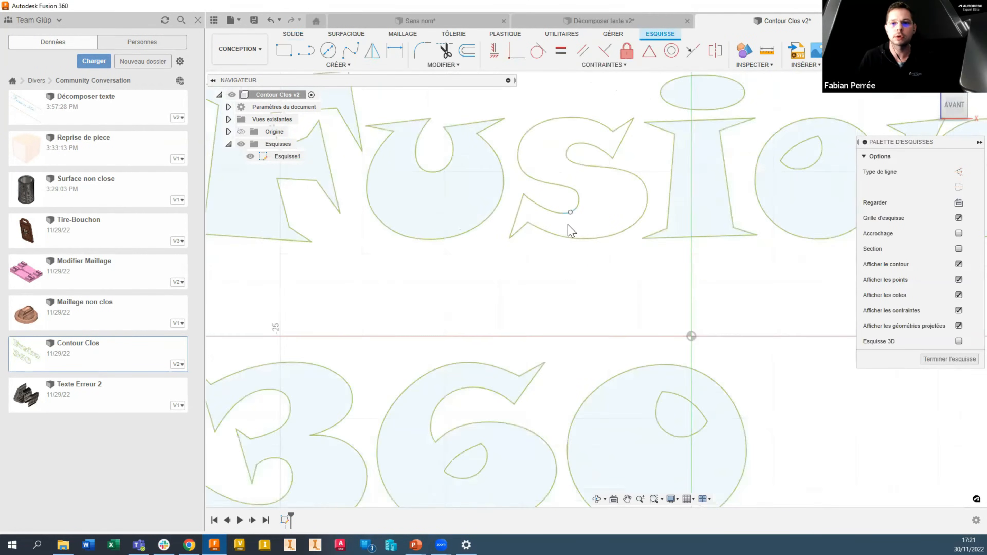
{"action": "scroll", "coordinate": [569, 222], "scroll_direction": "up", "scroll_amount": 10}
{"action": "scroll", "coordinate": [575, 231], "scroll_direction": "up", "scroll_amount": 10}
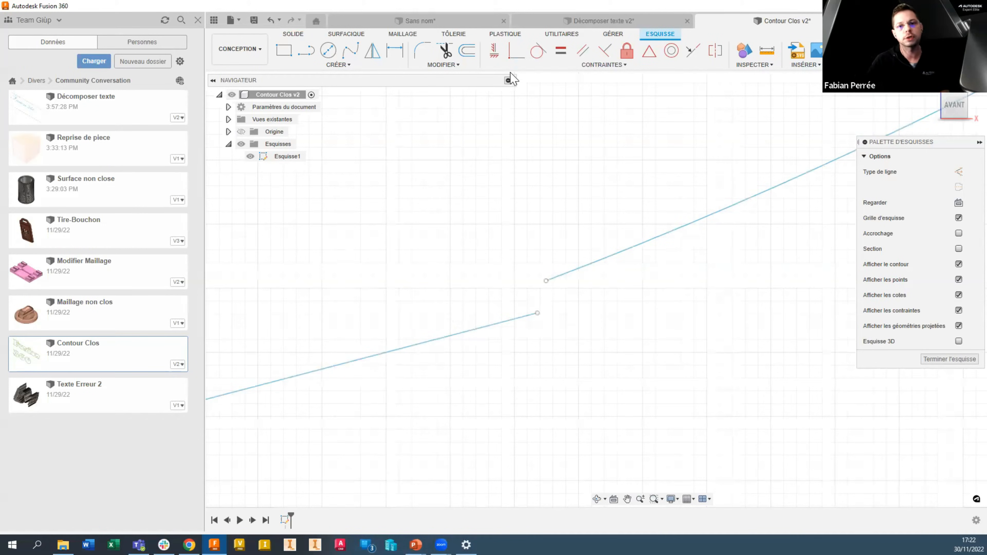
{"action": "left_click", "coordinate": [516, 58]}
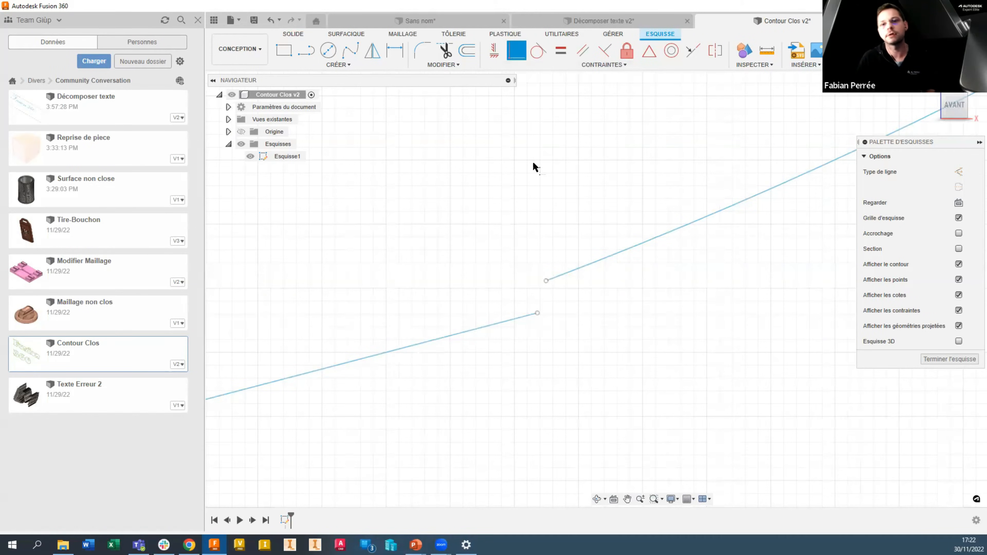
{"action": "left_click", "coordinate": [546, 281]}
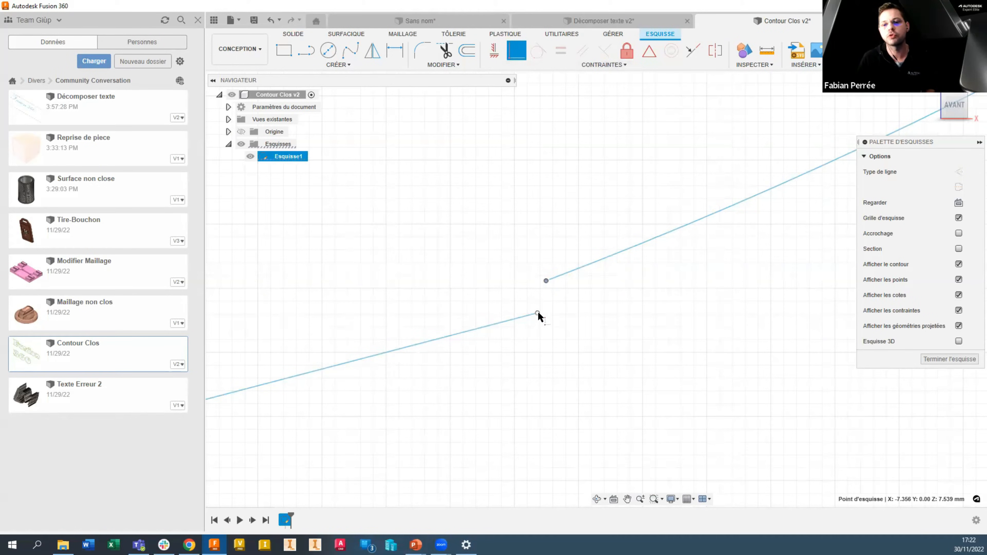
{"action": "left_click", "coordinate": [537, 313]}
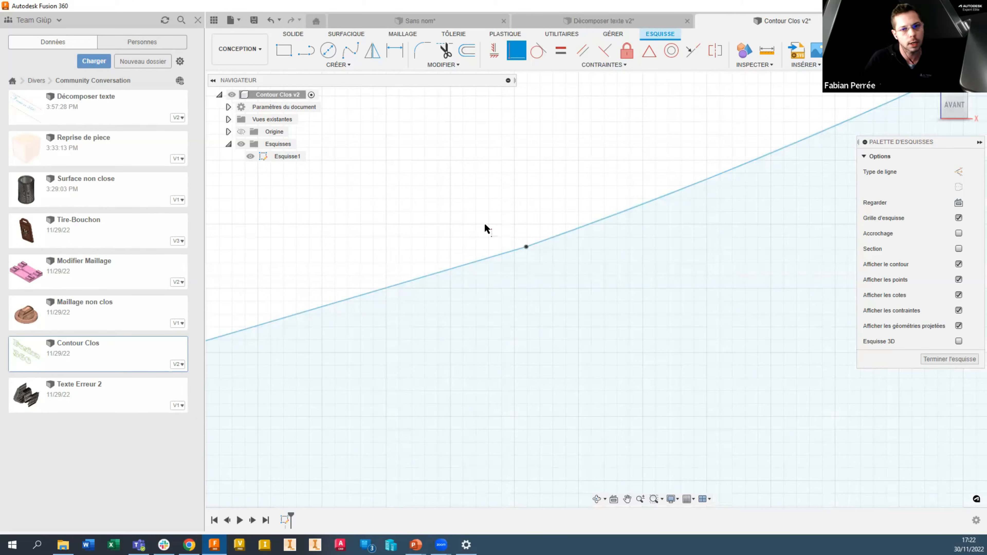
{"action": "scroll", "coordinate": [485, 224], "scroll_direction": "down", "scroll_amount": 2}
{"action": "scroll", "coordinate": [485, 225], "scroll_direction": "down", "scroll_amount": 5}
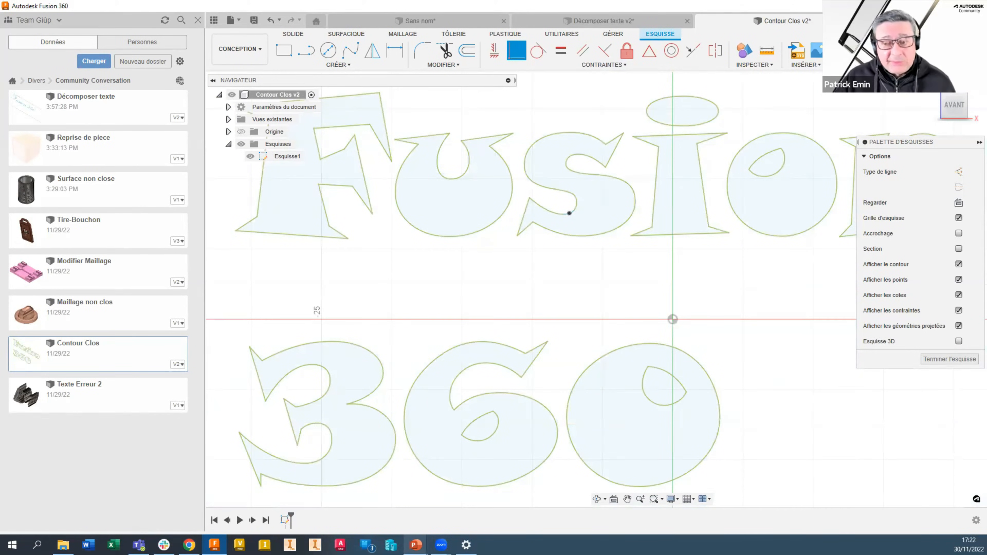
Step: Switch to the PowerPoint slideshow, show the slide "La reprise de pièces", and return to Fusion 360
{"action": "mouse_move", "coordinate": [416, 544]}
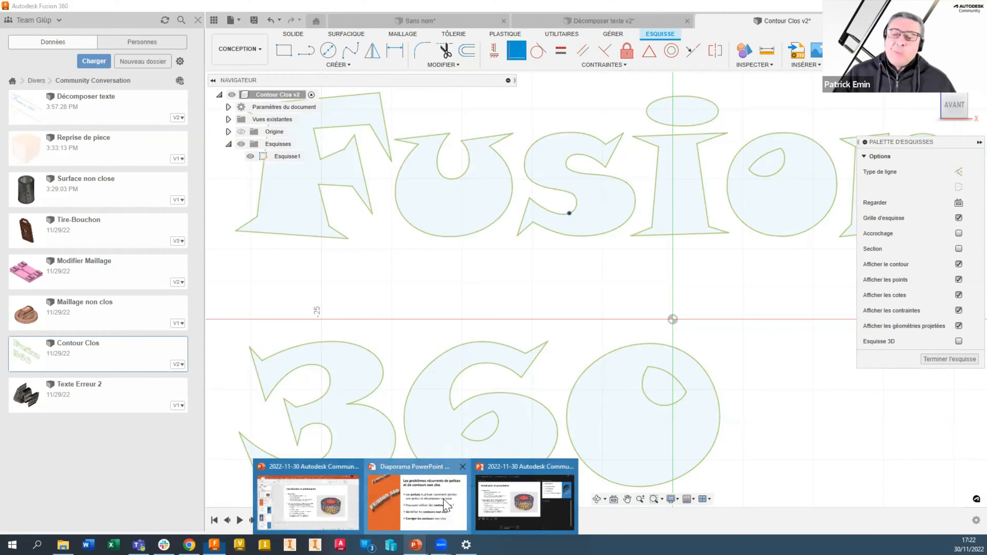
{"action": "left_click", "coordinate": [412, 505]}
{"action": "key", "text": "Right"}
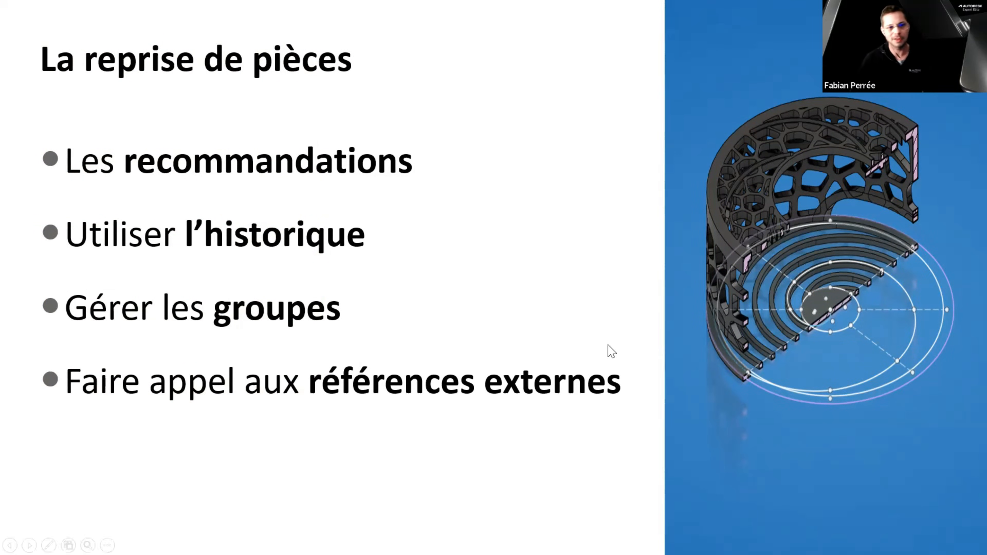
{"action": "key", "text": "Escape"}
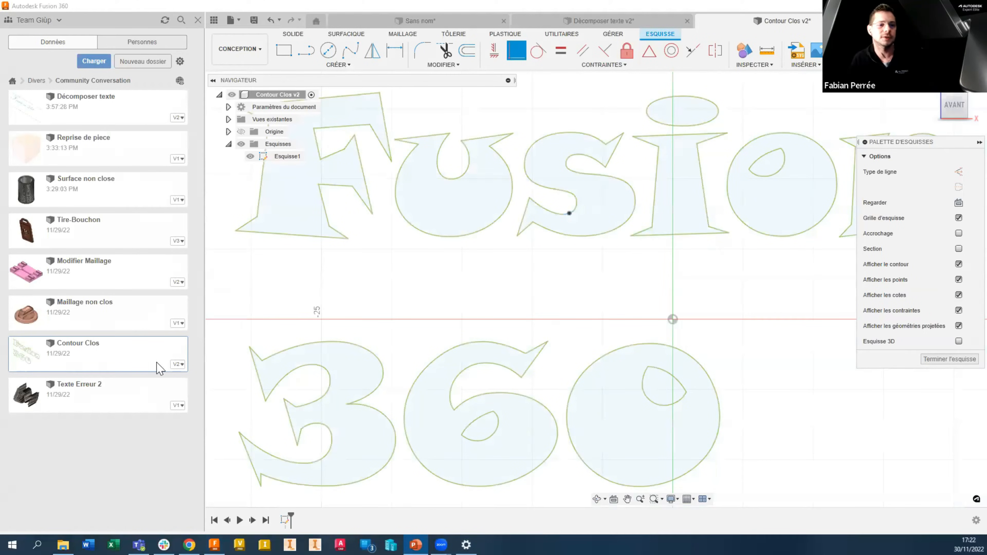
Step: Open the Reprise de piece design and check the root component's options, including design history capture
{"action": "left_click", "coordinate": [86, 148]}
{"action": "double_click", "coordinate": [89, 154]}
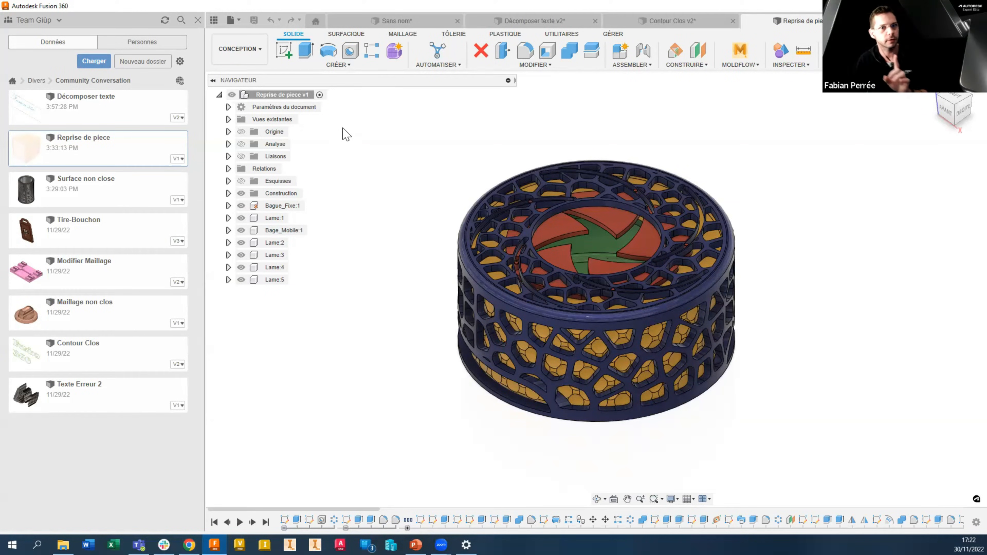
{"action": "right_click", "coordinate": [291, 102]}
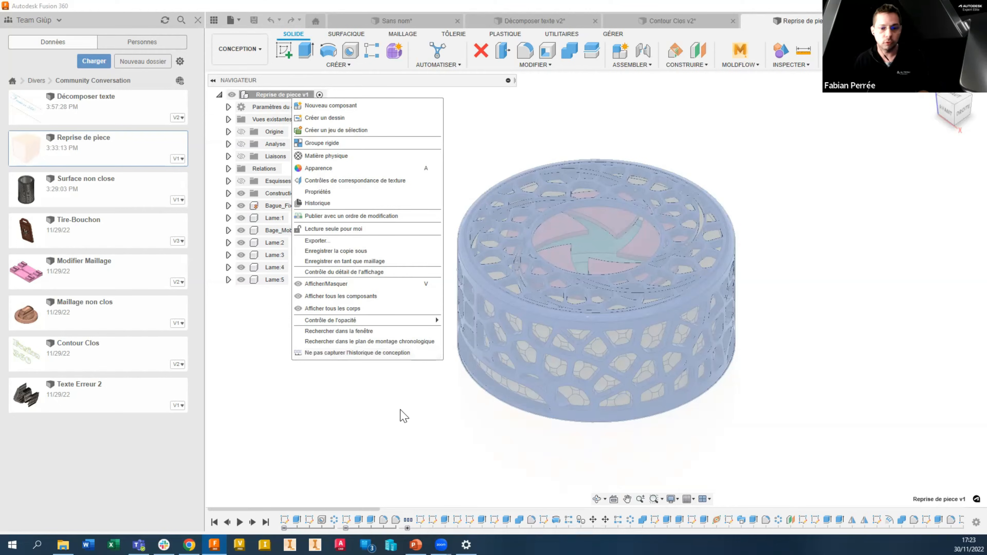
{"action": "left_click", "coordinate": [460, 459]}
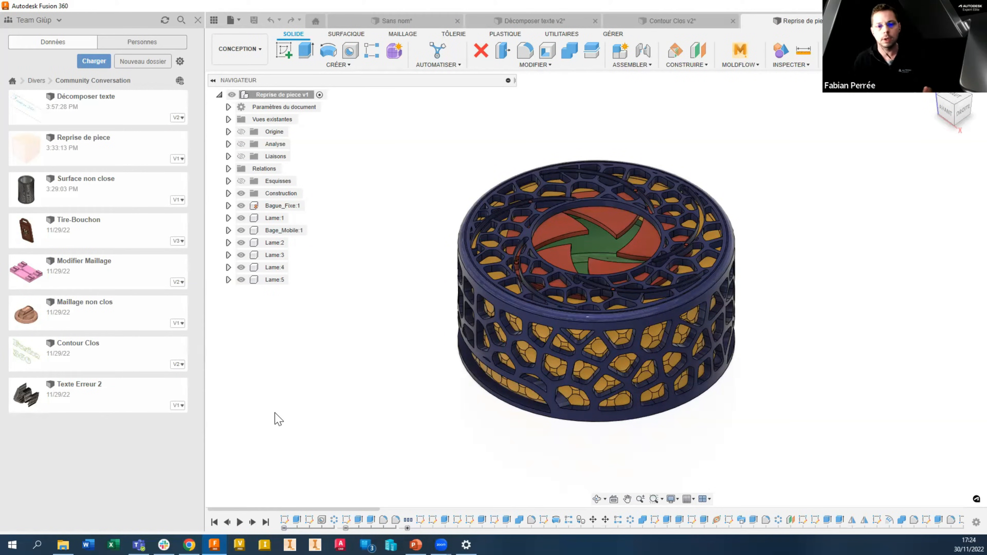
Step: Check which editing options are available for Extrusion8 in the design history, including editing the feature and its profile sketch
{"action": "left_click_drag", "start_coordinate": [301, 508], "coordinate": [268, 509]}
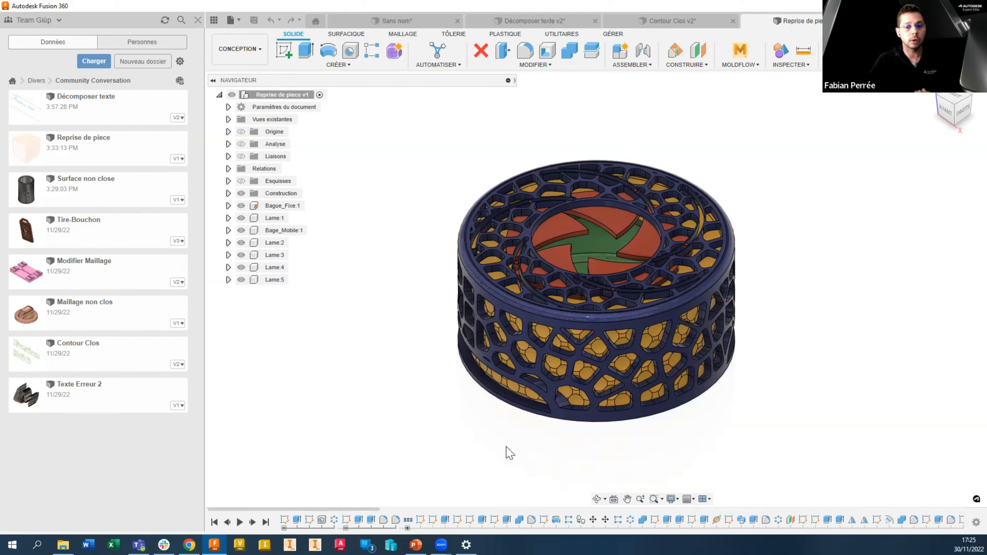
{"action": "left_click", "coordinate": [507, 521]}
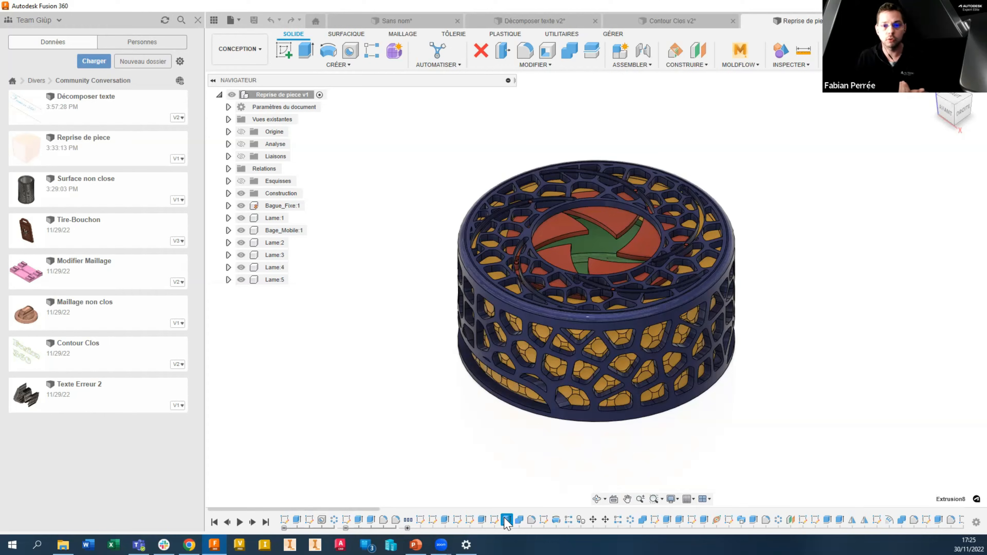
{"action": "right_click", "coordinate": [506, 520]}
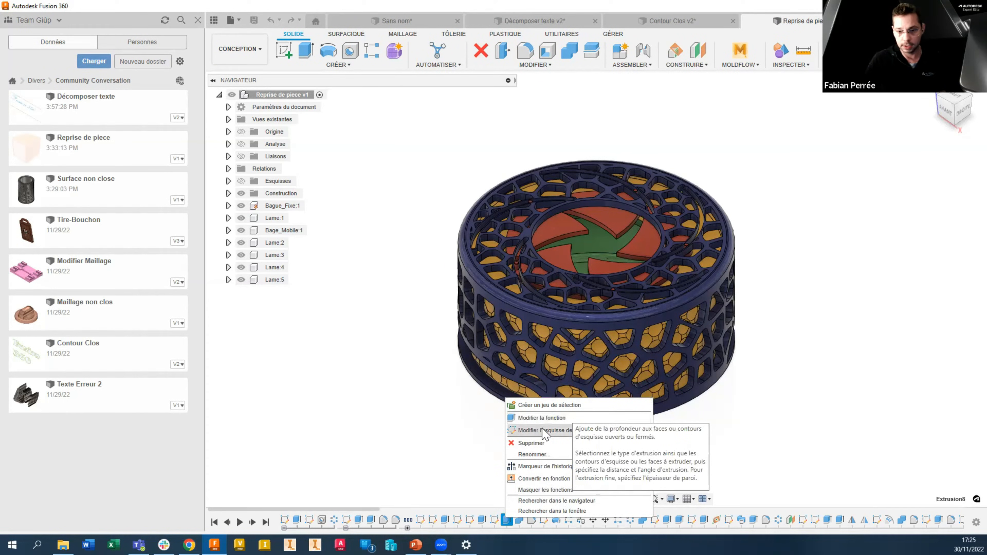
{"action": "left_click", "coordinate": [721, 417]}
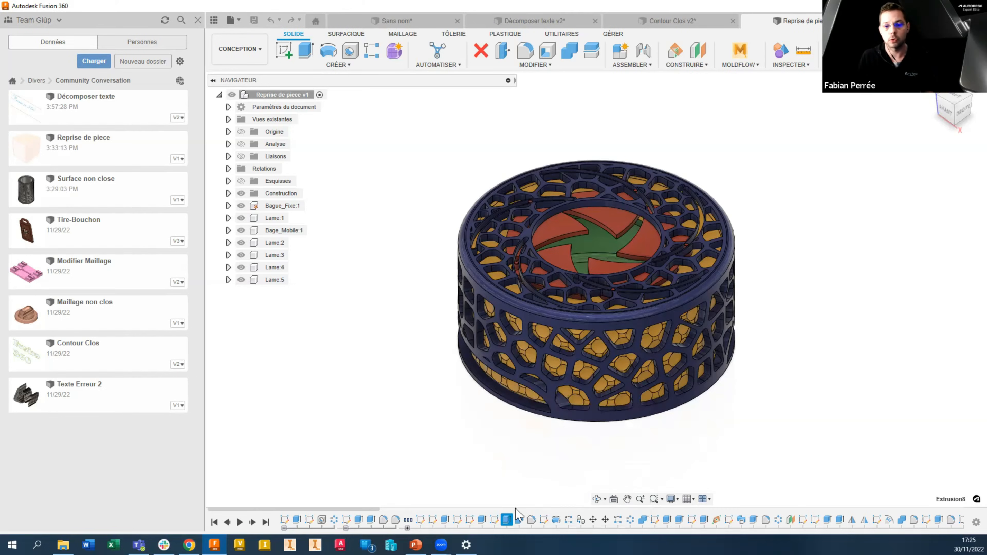
{"action": "right_click", "coordinate": [506, 521]}
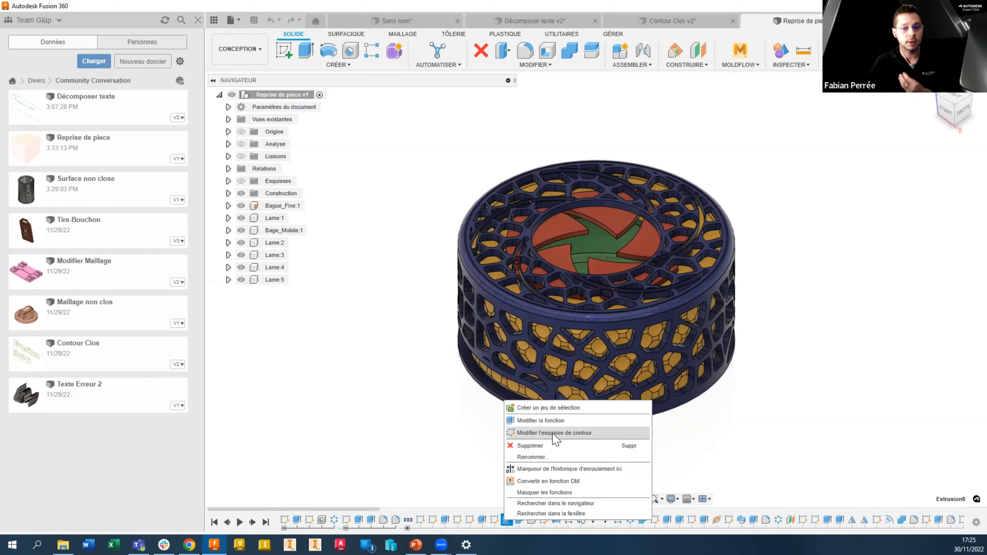
{"action": "left_click", "coordinate": [398, 426]}
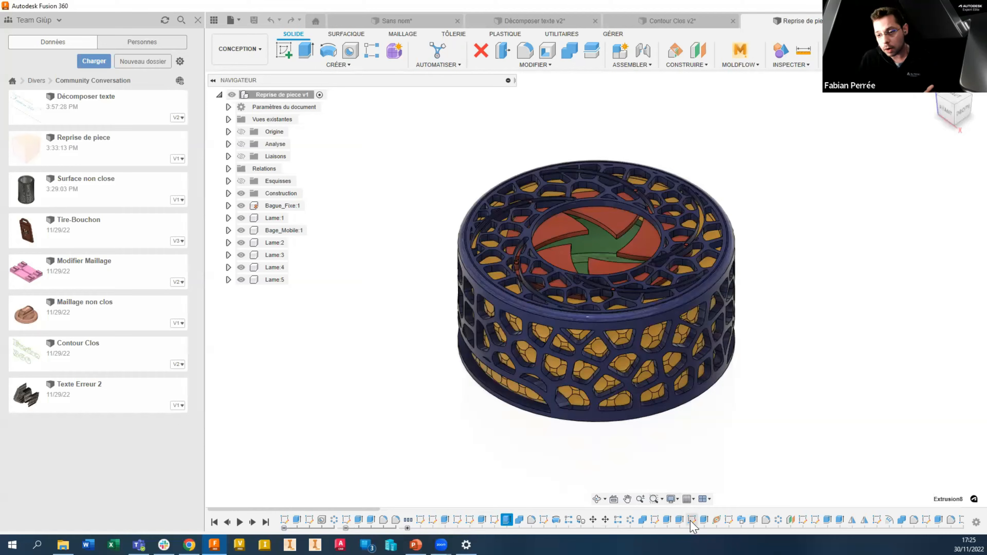
Step: Roll the design history back to Extrusion11
{"action": "left_click", "coordinate": [679, 521]}
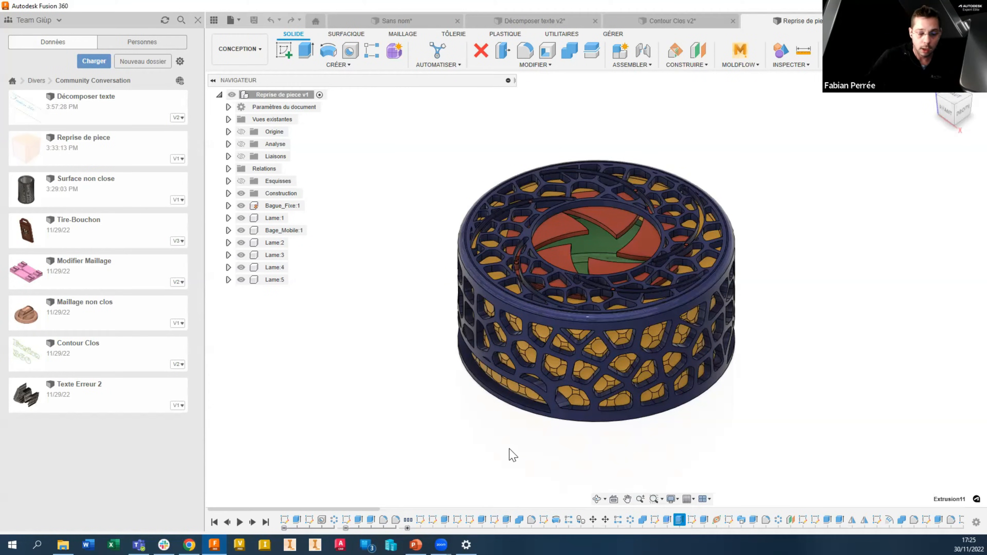
{"action": "right_click", "coordinate": [681, 519]}
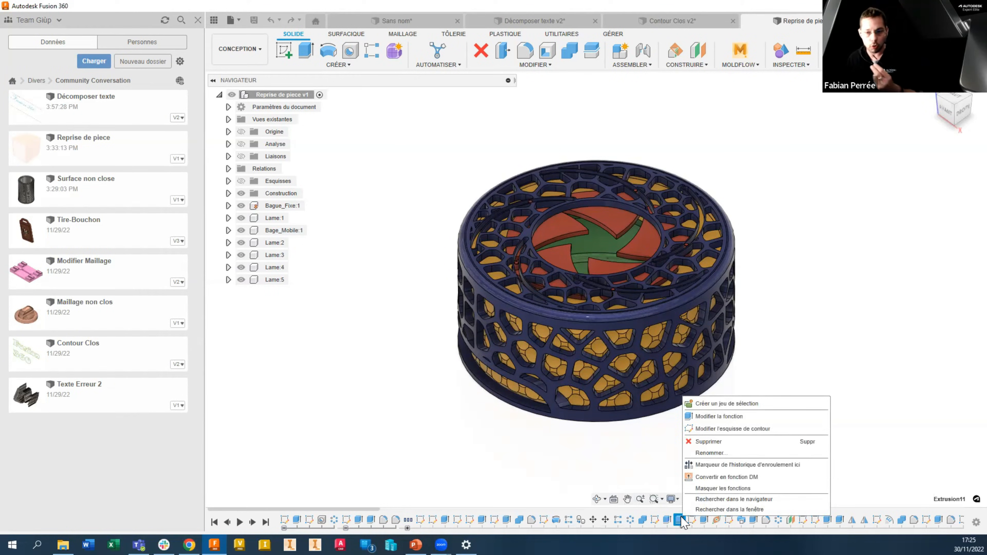
{"action": "left_click", "coordinate": [725, 465]}
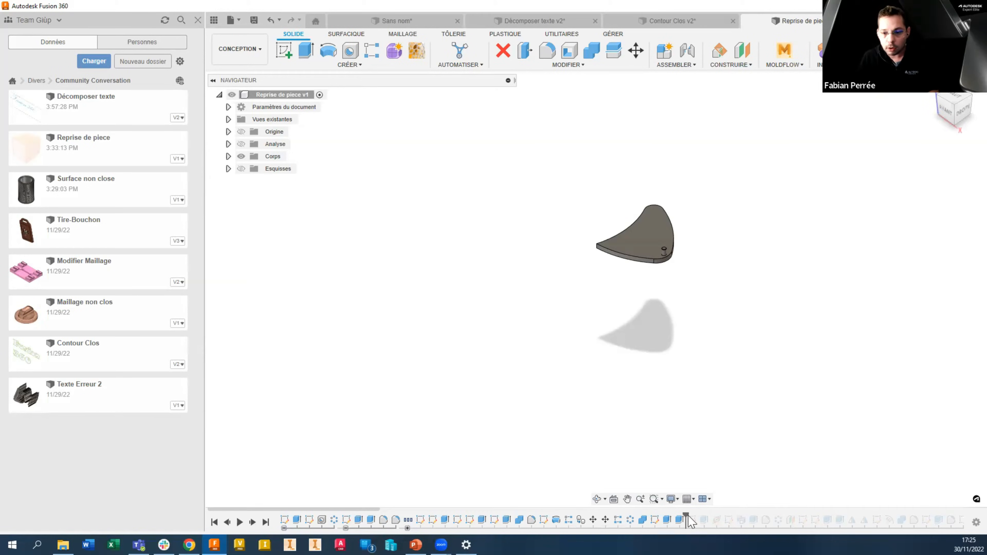
Step: Advance the history marker in stages past Extrusion11 to the end, and bring the start of the history back into view
{"action": "mouse_move", "coordinate": [686, 514]}
{"action": "left_mouse_down"}
{"action": "mouse_move", "coordinate": [800, 513]}
{"action": "mouse_move", "coordinate": [576, 511]}
{"action": "mouse_move", "coordinate": [828, 513]}
{"action": "mouse_move", "coordinate": [784, 513]}
{"action": "left_mouse_up"}
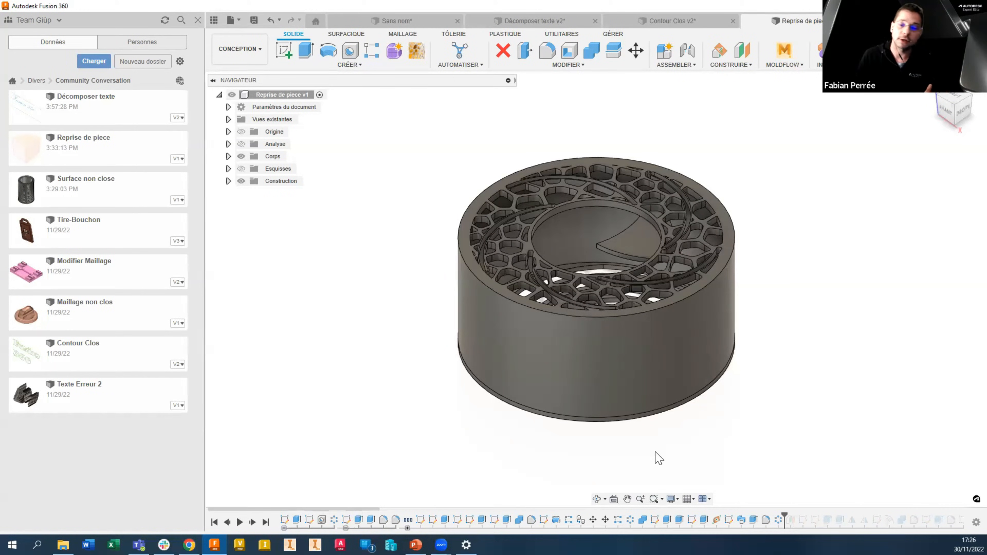
{"action": "left_click_drag", "start_coordinate": [784, 515], "coordinate": [794, 514]}
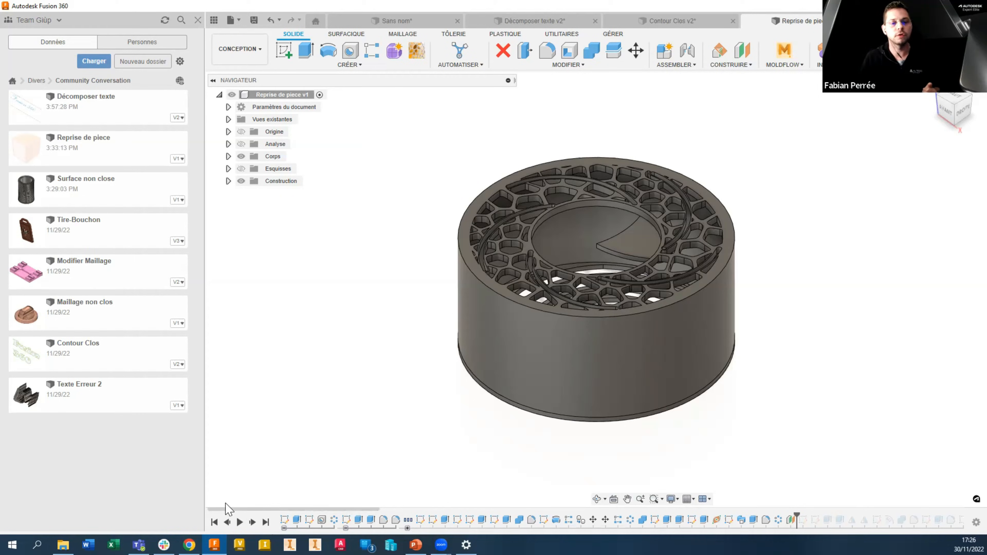
{"action": "left_click", "coordinate": [267, 522]}
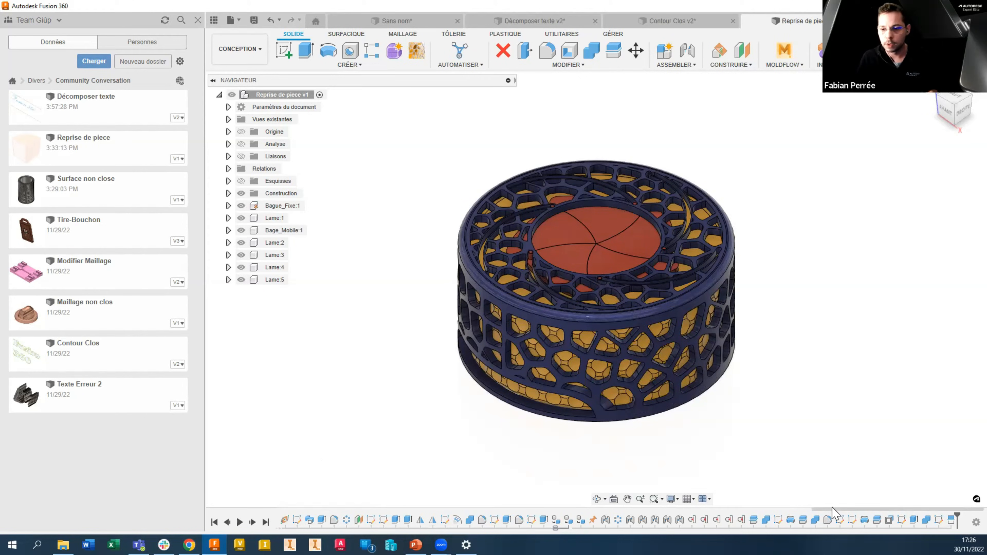
{"action": "left_click_drag", "start_coordinate": [832, 508], "coordinate": [255, 512]}
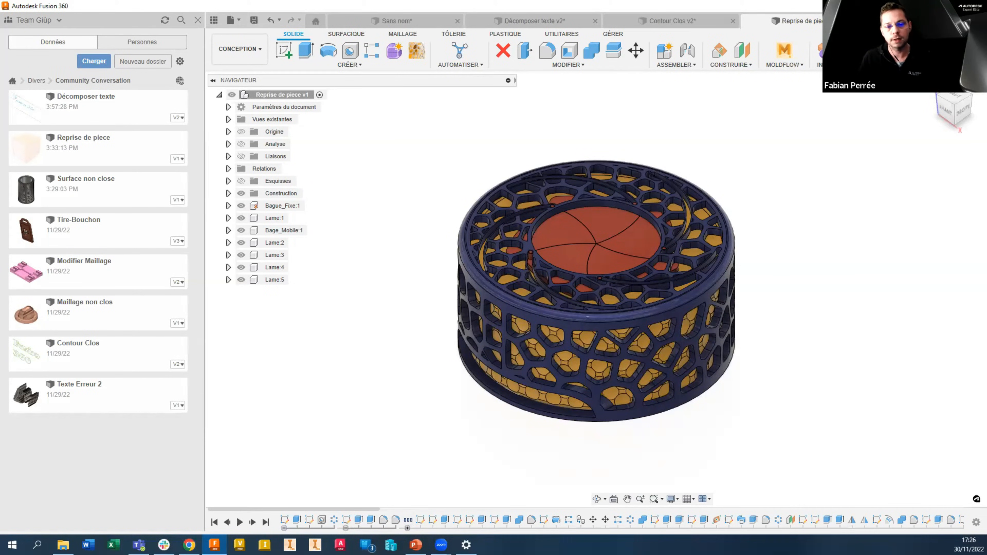
Step: Select the consecutive history features from Extrusion9 through the following Combine and check the option to group them
{"action": "left_click", "coordinate": [408, 520]}
{"action": "left_click", "coordinate": [407, 528]}
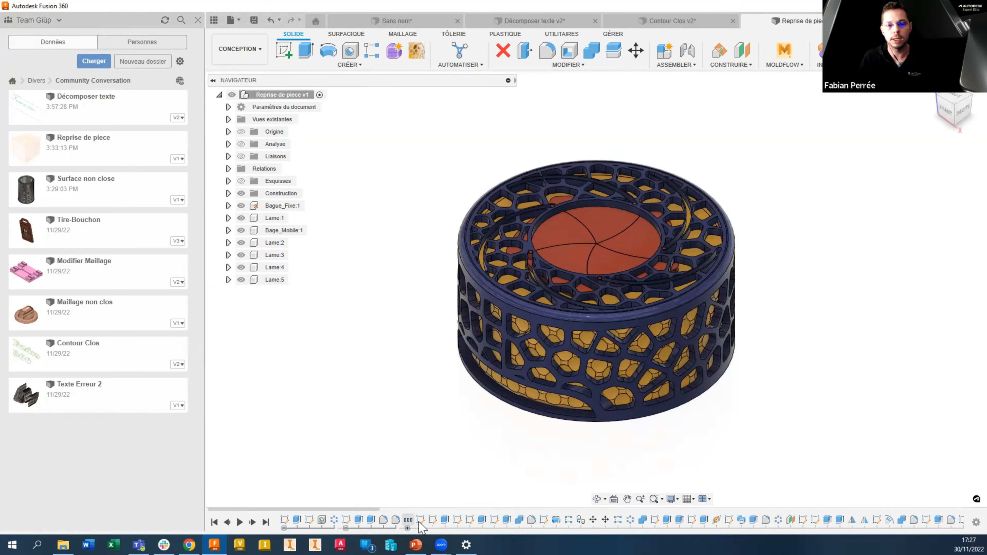
{"action": "left_click", "coordinate": [445, 520]}
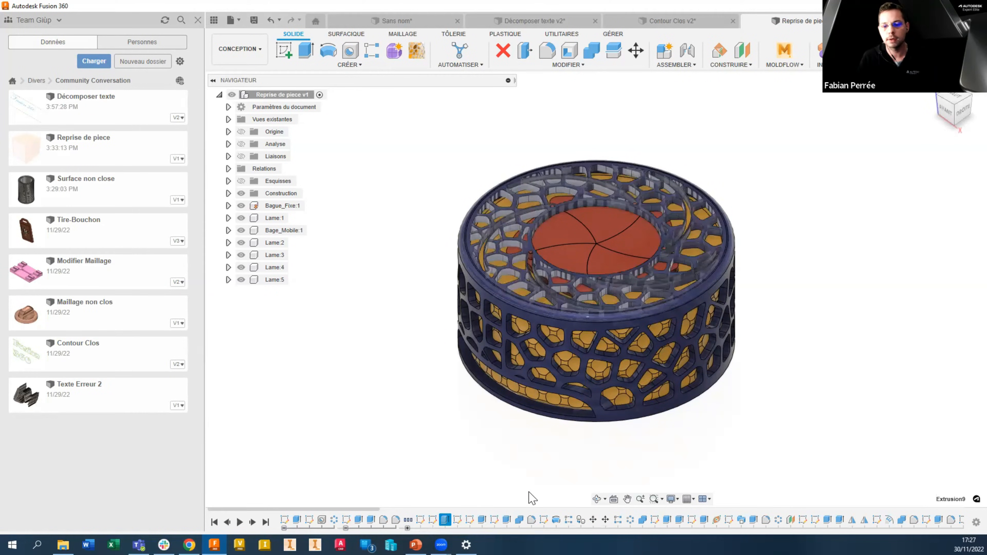
{"action": "left_click", "coordinate": [521, 521], "text": "shift"}
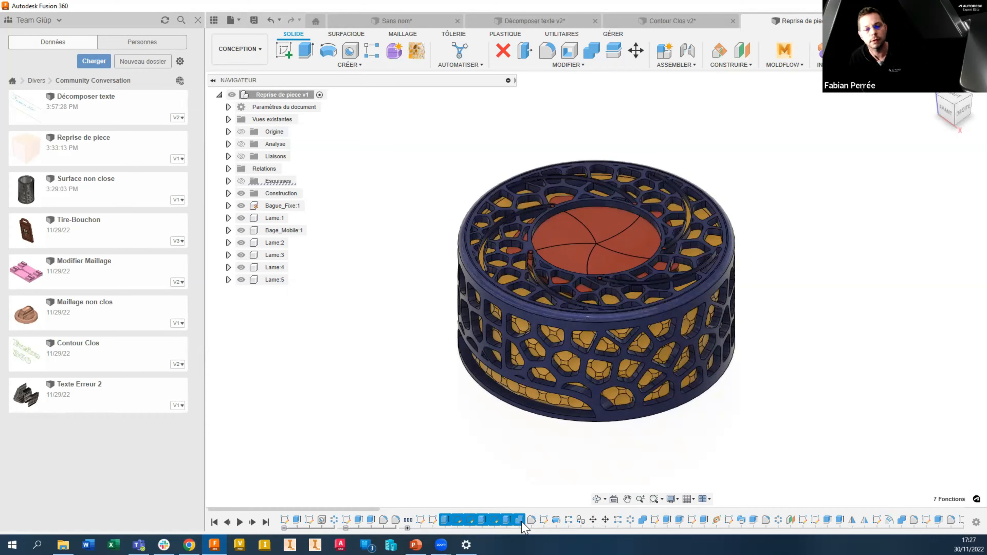
{"action": "right_click", "coordinate": [522, 523]}
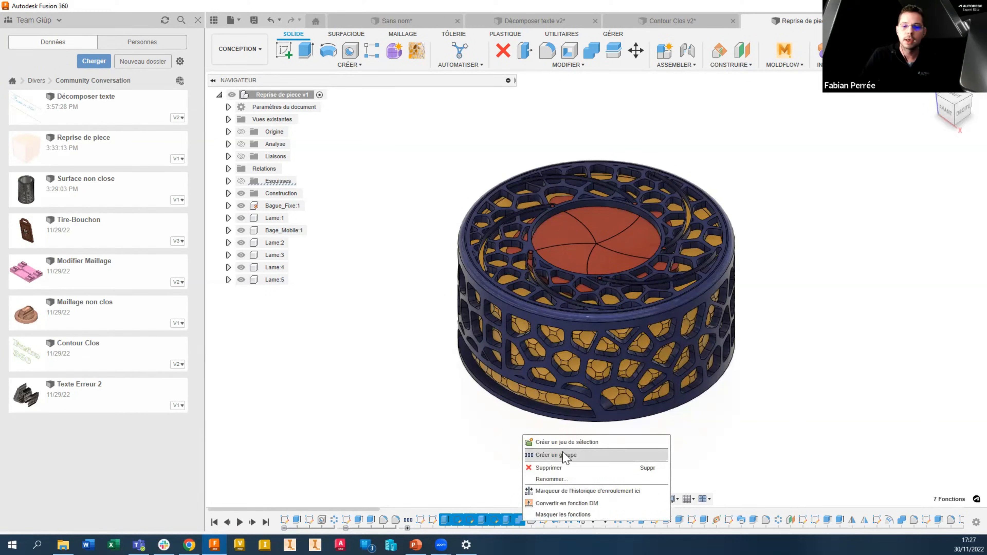
{"action": "left_click", "coordinate": [450, 467]}
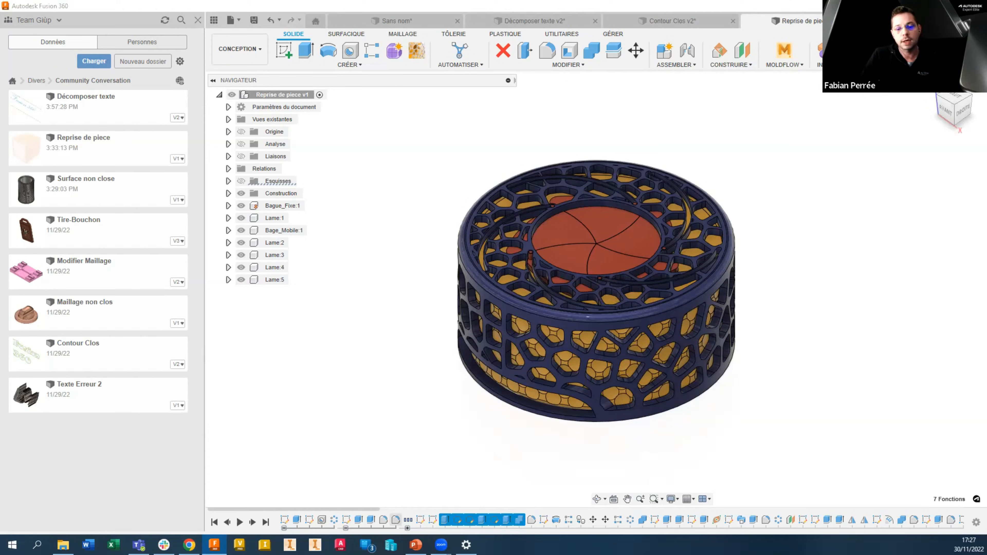
Step: Check the contents of Groupe2 in the design history, collapse it again and rename the group as Extrusion
{"action": "left_click", "coordinate": [408, 519]}
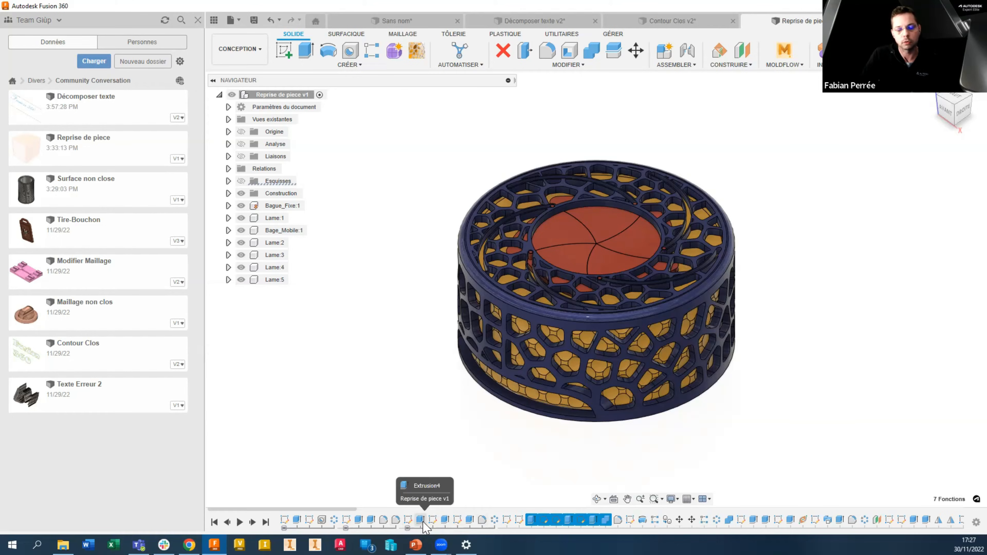
{"action": "left_click", "coordinate": [407, 528]}
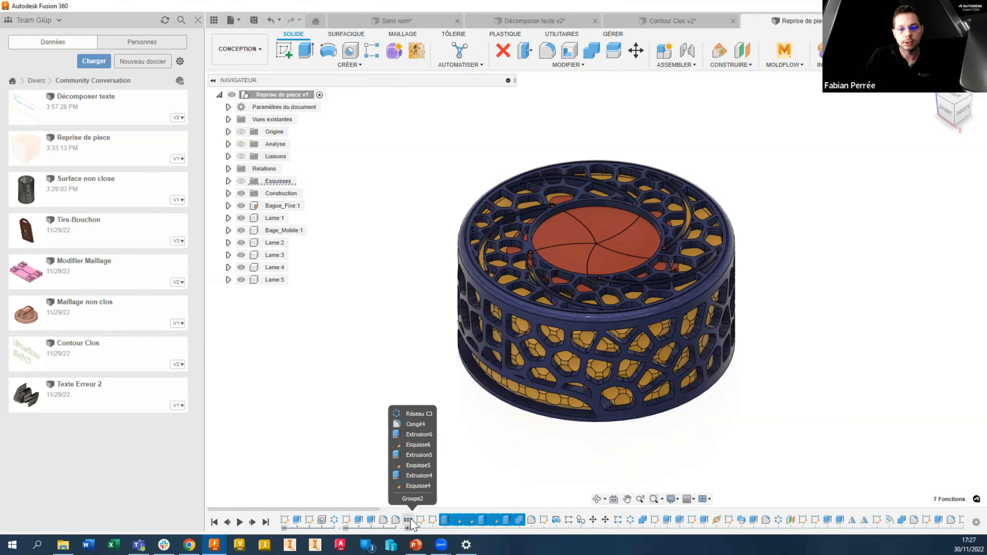
{"action": "right_click", "coordinate": [407, 521]}
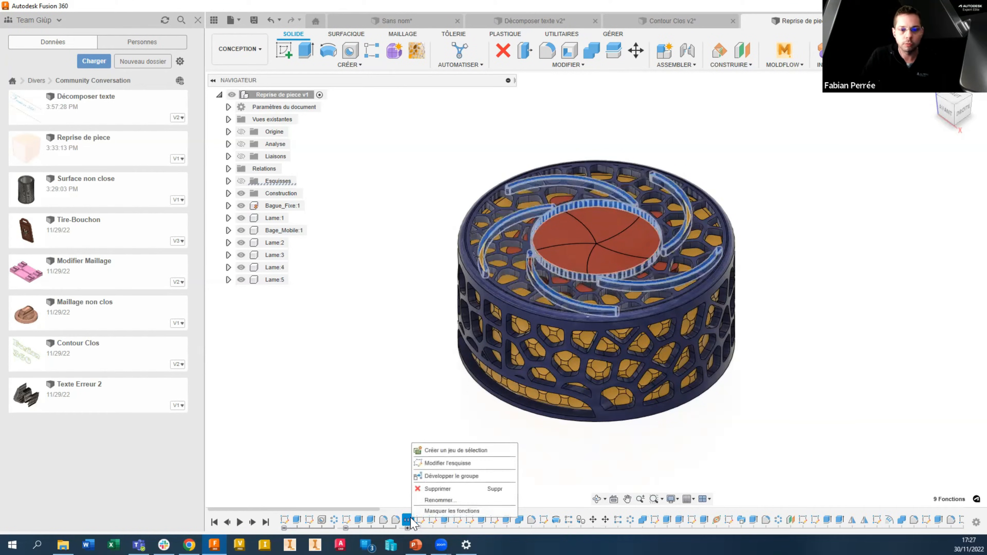
{"action": "left_click", "coordinate": [442, 501]}
{"action": "type", "text": "Extrusion"}
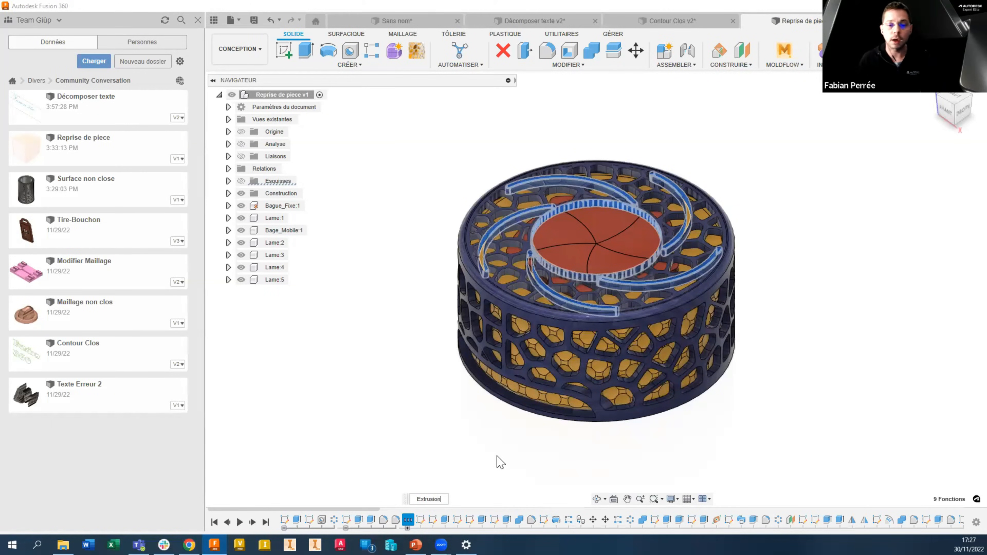
{"action": "key", "text": "Return"}
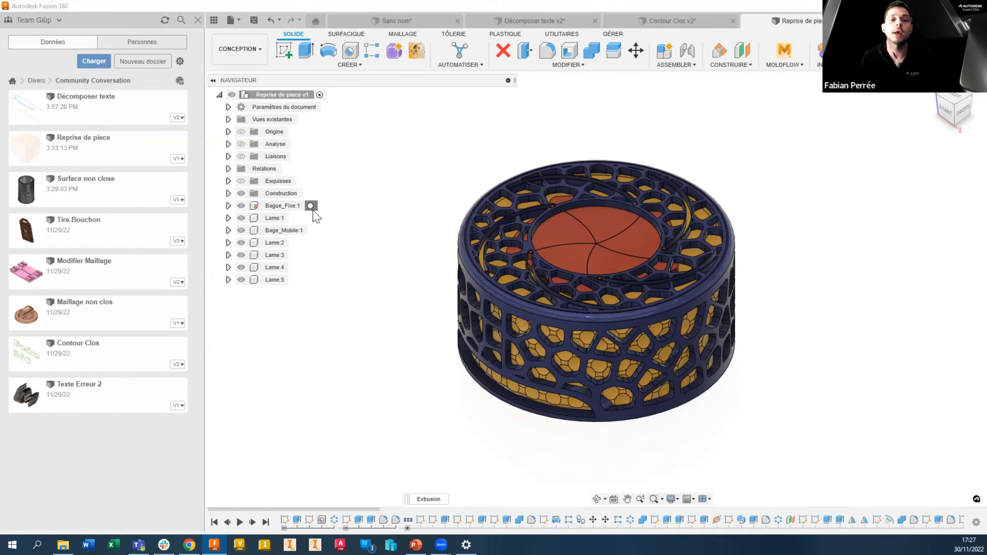
Step: Activate the Bague_Fixe component and check the options for its first body, including creating components from bodies
{"action": "left_click", "coordinate": [312, 207]}
{"action": "left_click", "coordinate": [228, 205]}
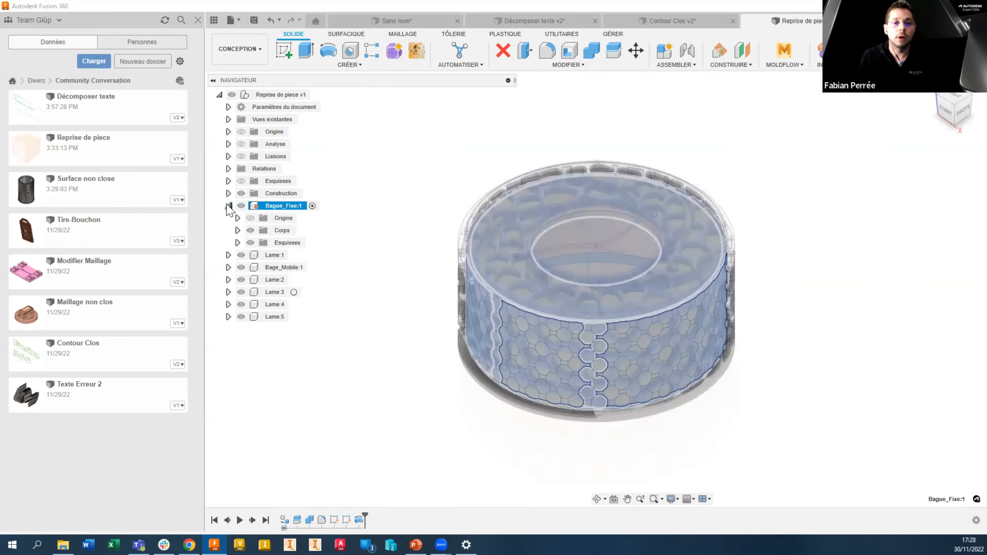
{"action": "left_click", "coordinate": [238, 230]}
{"action": "right_click", "coordinate": [298, 243]}
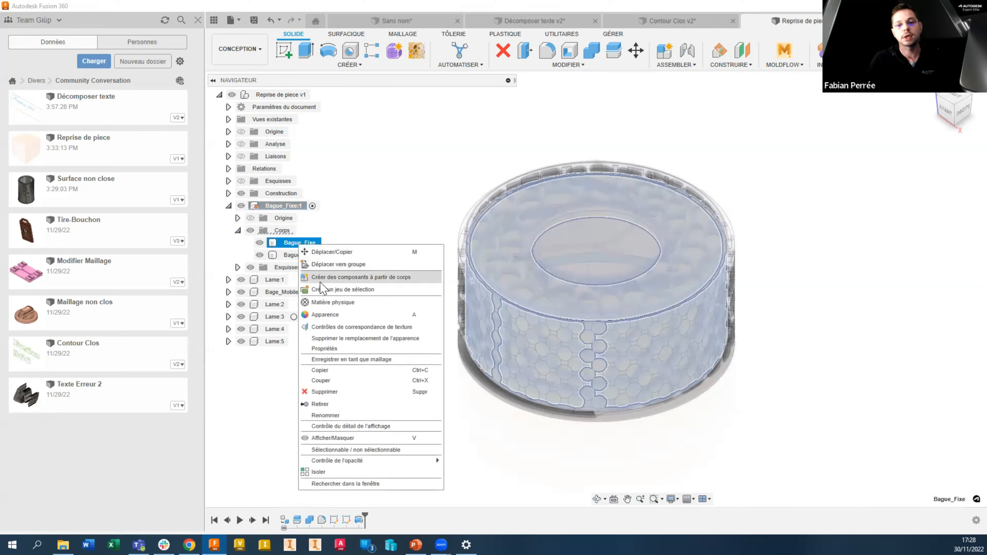
{"action": "left_click", "coordinate": [399, 177]}
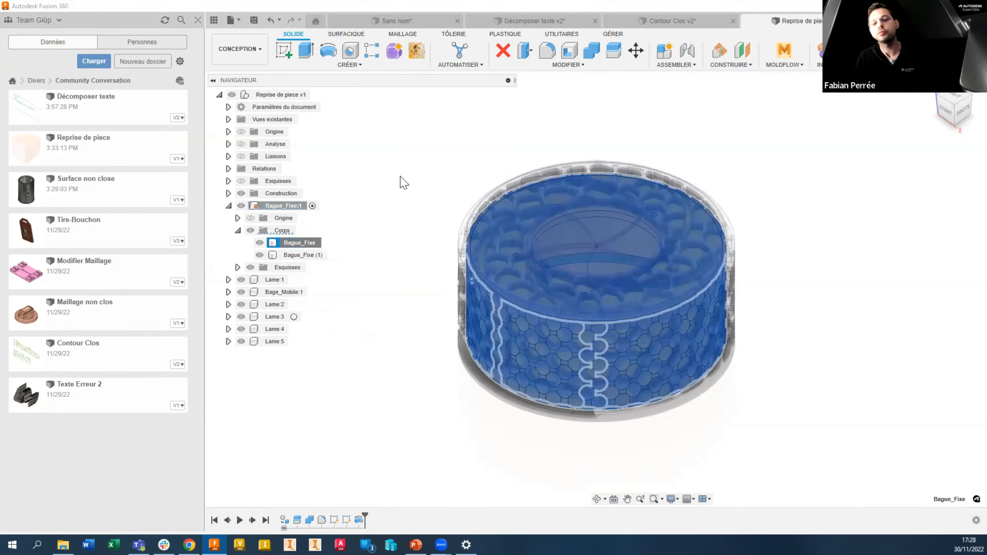
Step: Check which operations Extrude offers, including creating a new component, and reactivate the top-level assembly
{"action": "left_click", "coordinate": [306, 51]}
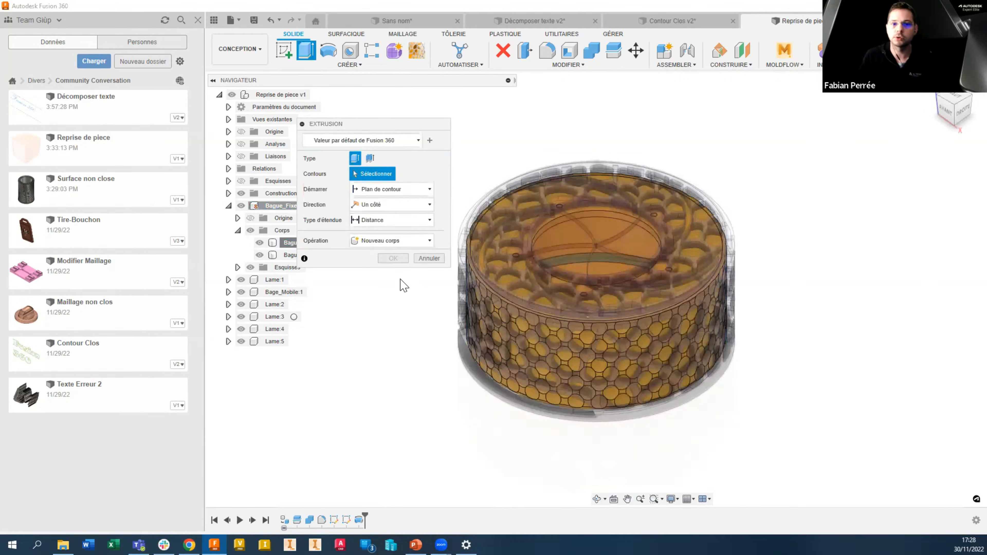
{"action": "left_click", "coordinate": [393, 241]}
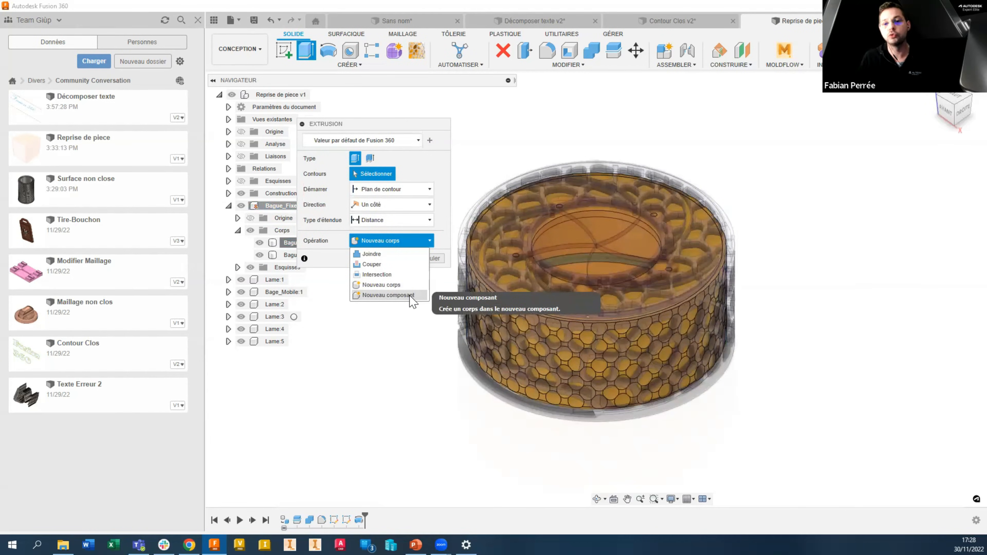
{"action": "left_click", "coordinate": [433, 128]}
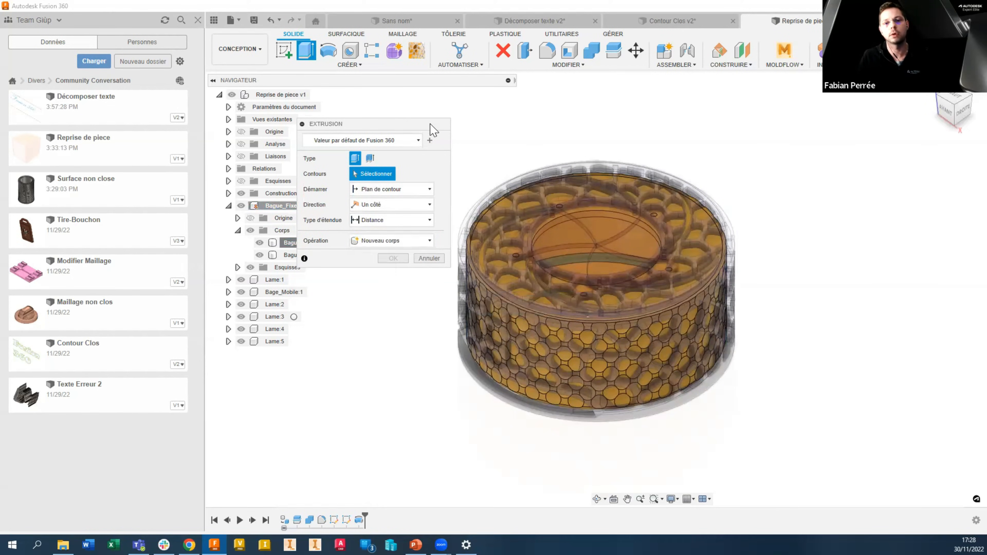
{"action": "left_click", "coordinate": [434, 258]}
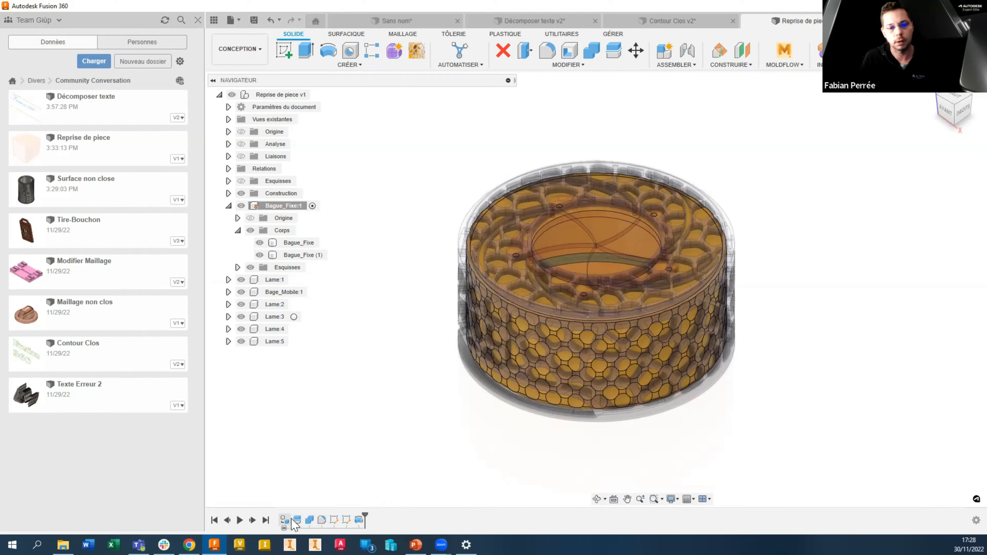
{"action": "left_click", "coordinate": [319, 94]}
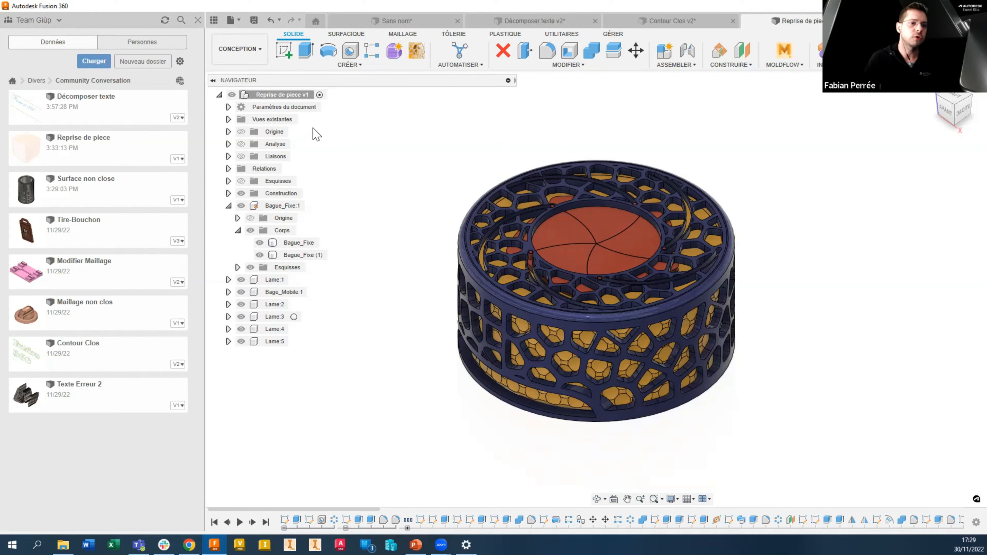
Step: Insert the Surface non close design into the assembly and try moving it about 243 mm along X
{"action": "left_click_drag", "start_coordinate": [72, 190], "coordinate": [389, 157]}
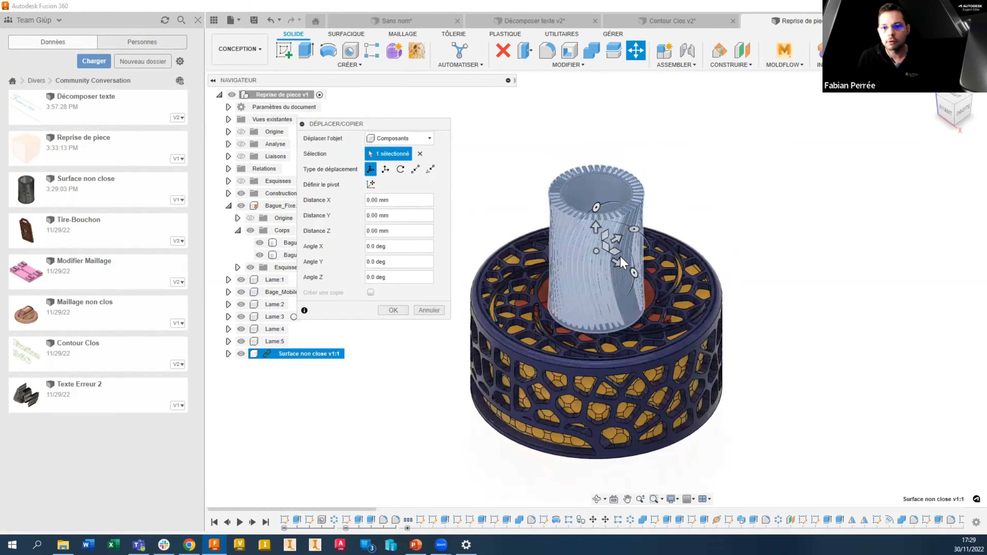
{"action": "left_click_drag", "start_coordinate": [622, 262], "coordinate": [667, 386]}
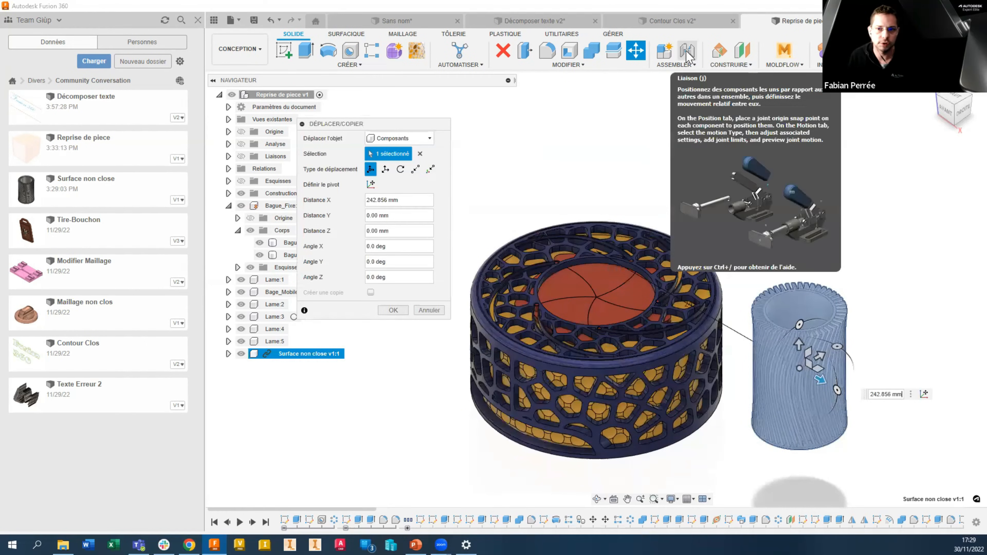
{"action": "left_click_drag", "start_coordinate": [422, 124], "coordinate": [552, 82]}
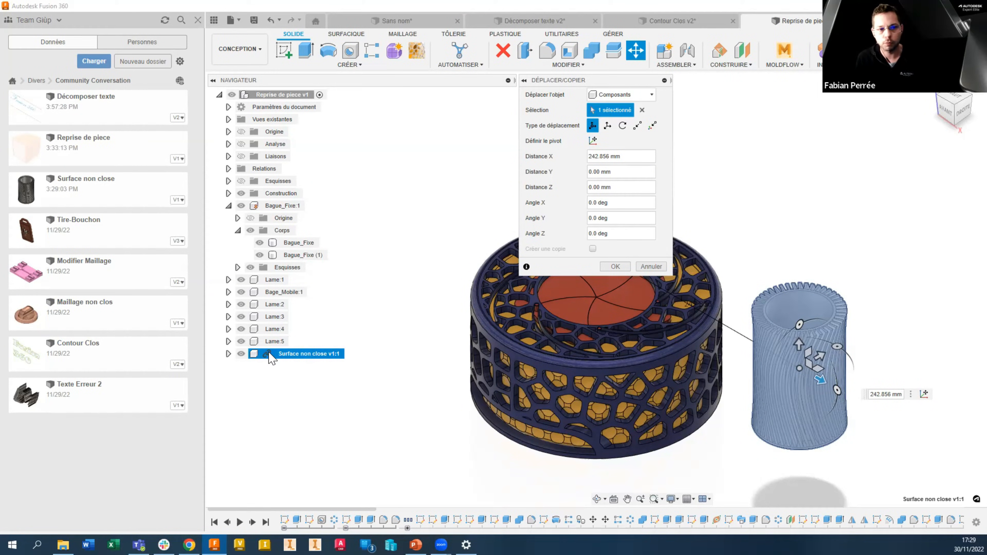
{"action": "left_click", "coordinate": [651, 266]}
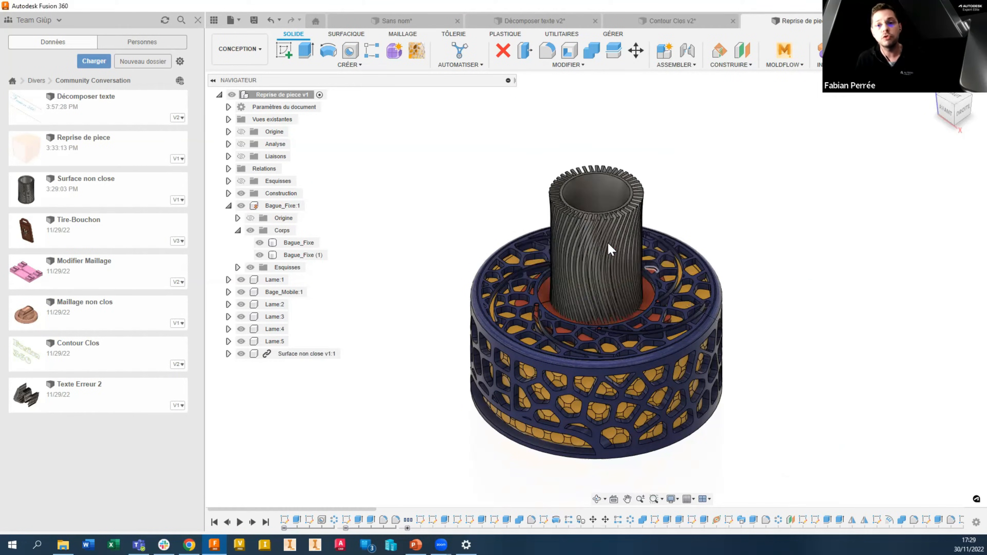
Step: Open the Surface non close design and check the options for Correction de surface1, including conversion to a DM feature
{"action": "double_click", "coordinate": [103, 180]}
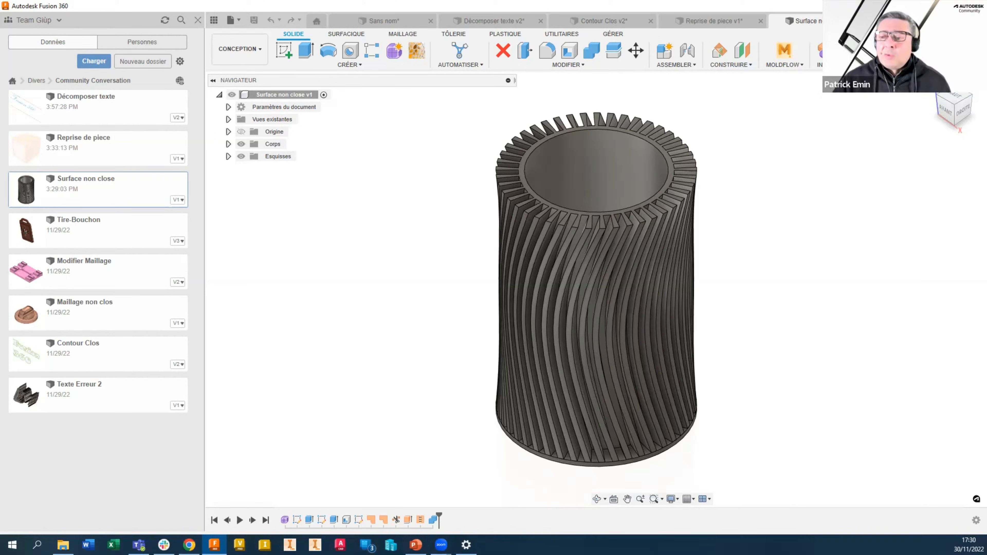
{"action": "right_click", "coordinate": [371, 520]}
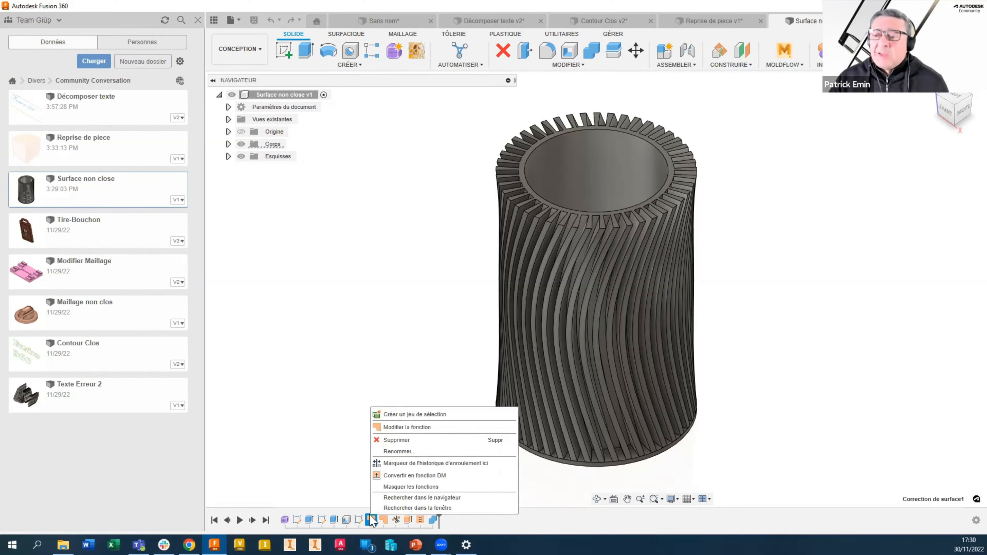
{"action": "left_click", "coordinate": [392, 475]}
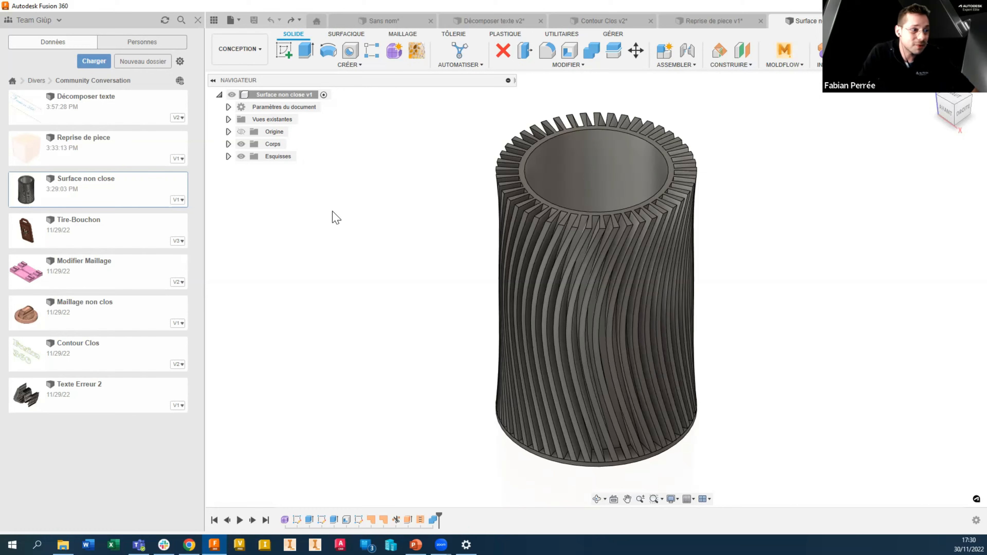
Step: List the sketches of the Surface non close design and make Esquisse2 visible on the model
{"action": "left_click", "coordinate": [228, 156]}
{"action": "left_click", "coordinate": [283, 168]}
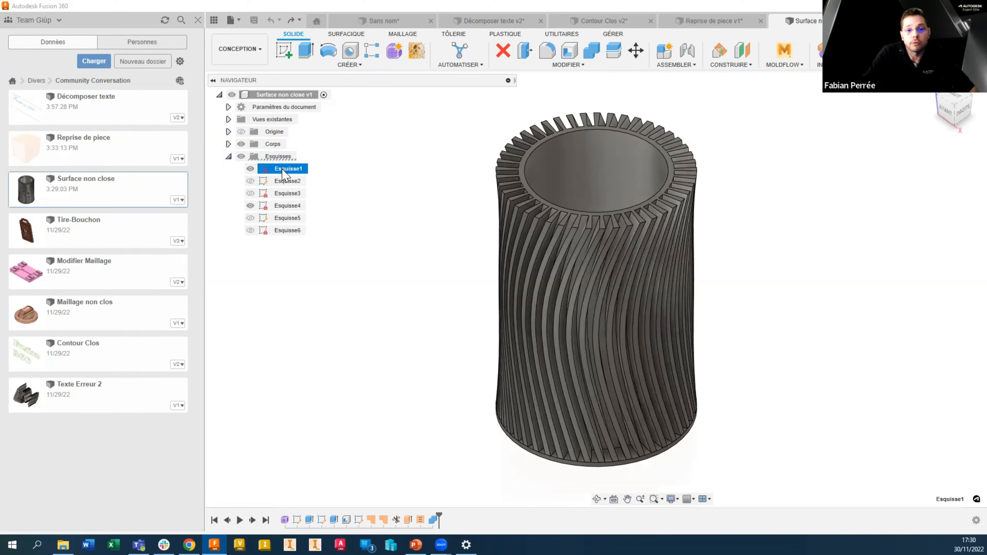
{"action": "left_click", "coordinate": [267, 182]}
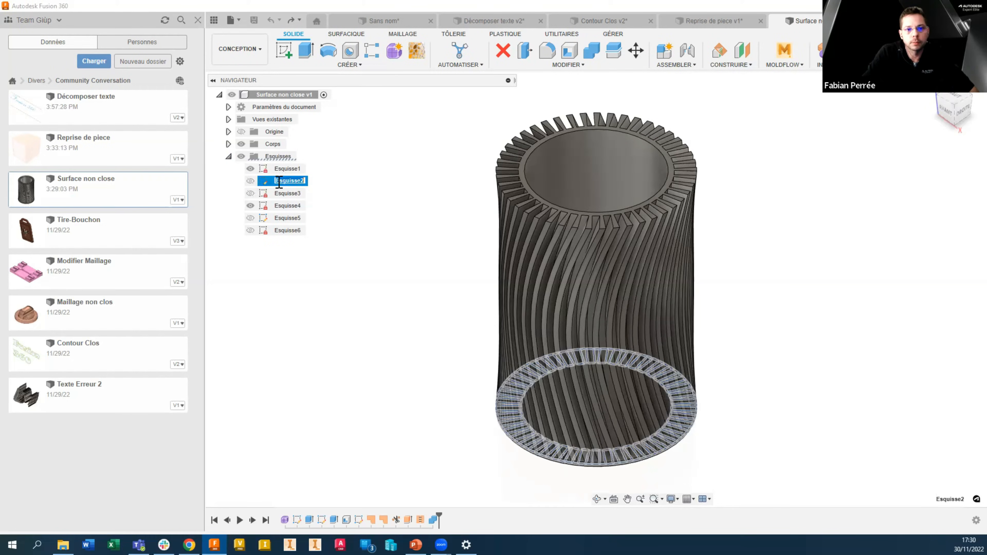
{"action": "left_click", "coordinate": [371, 190]}
{"action": "left_click", "coordinate": [264, 182]}
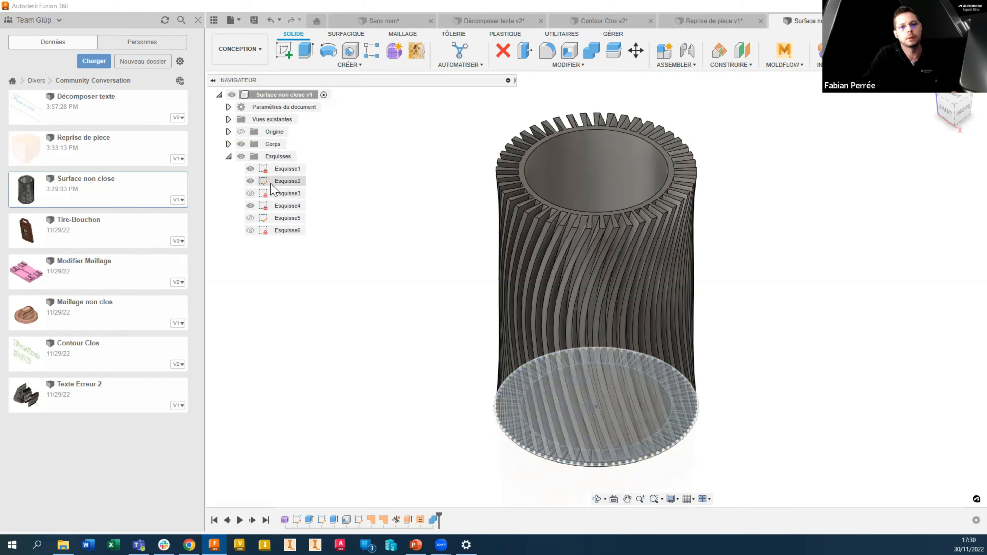
{"action": "left_click", "coordinate": [405, 205]}
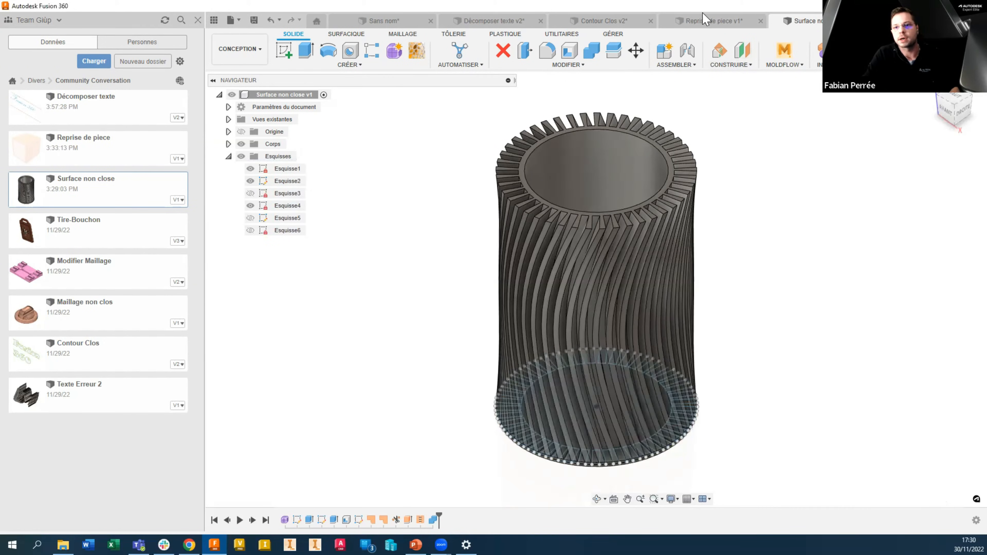
Step: In Reprise de piece, try moving the outermost corner cell of the cell-pattern sketch, undo the move and finish the sketch
{"action": "left_click", "coordinate": [705, 20]}
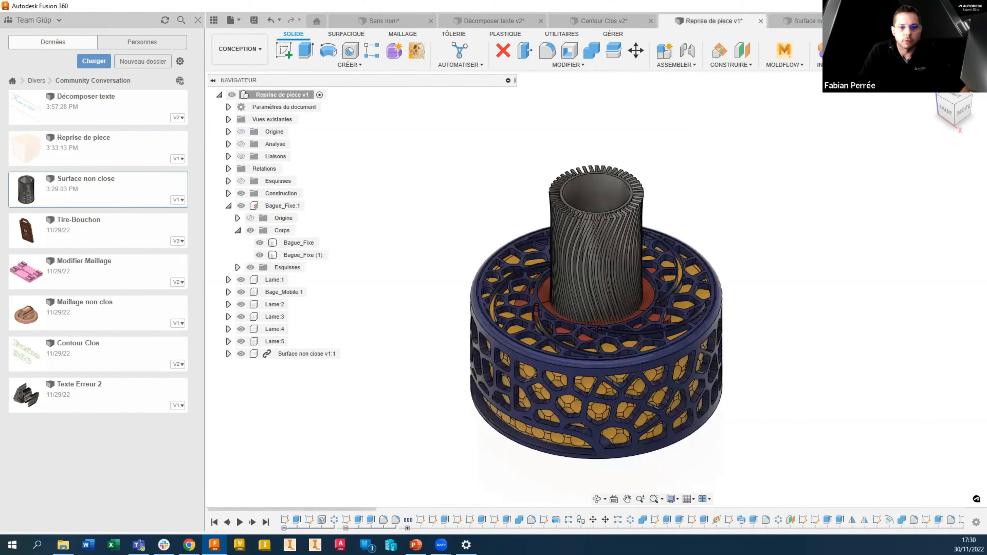
{"action": "double_click", "coordinate": [433, 521]}
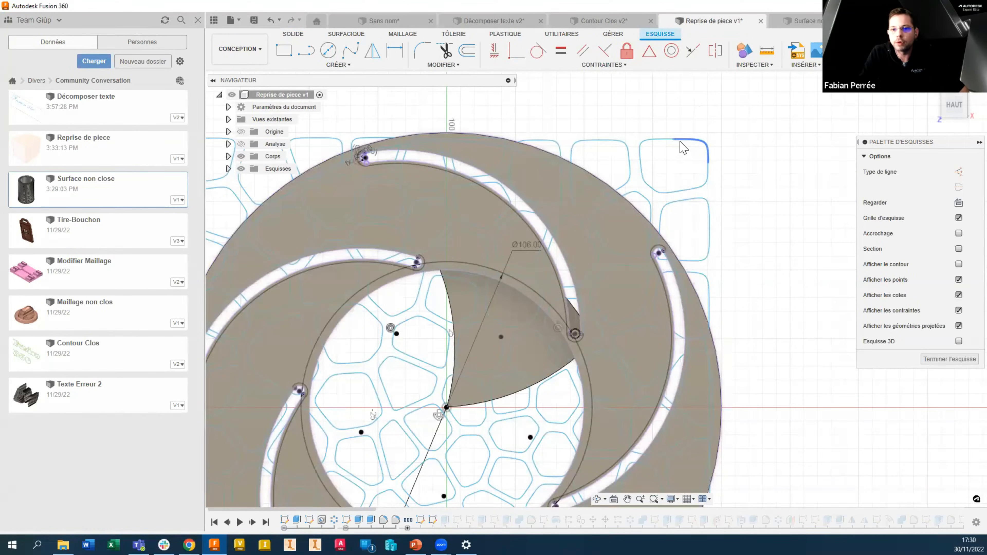
{"action": "left_click_drag", "start_coordinate": [678, 140], "coordinate": [705, 119]}
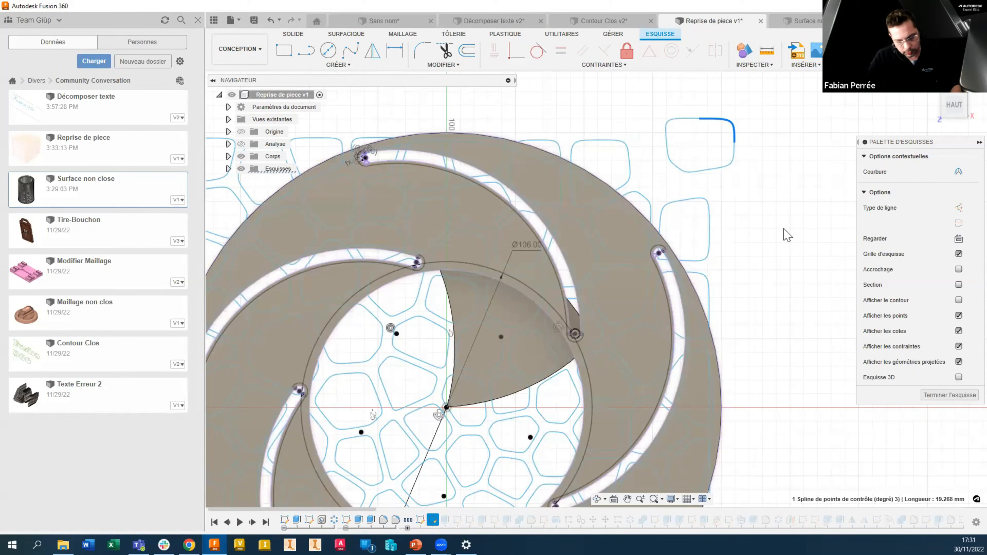
{"action": "key", "text": "ctrl+z"}
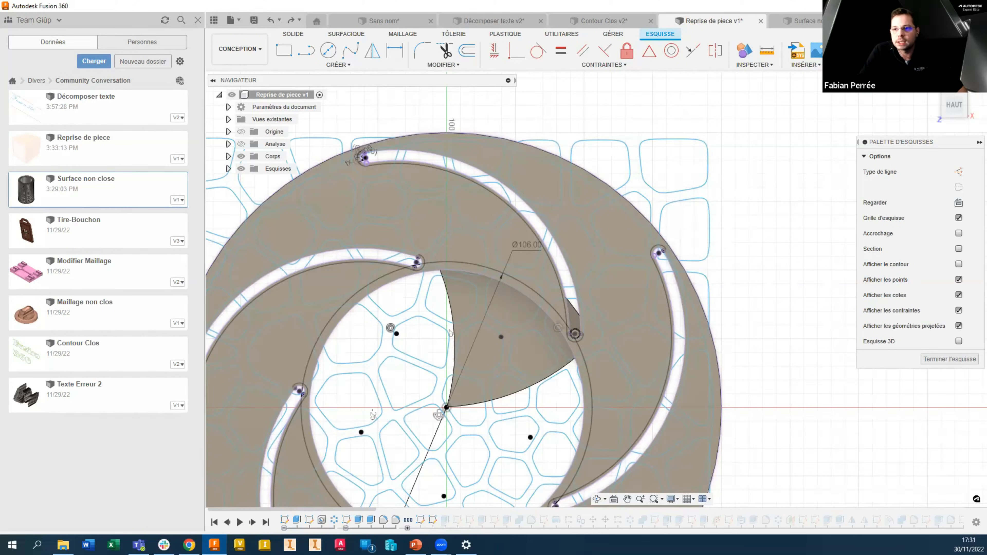
{"action": "left_click", "coordinate": [901, 50]}
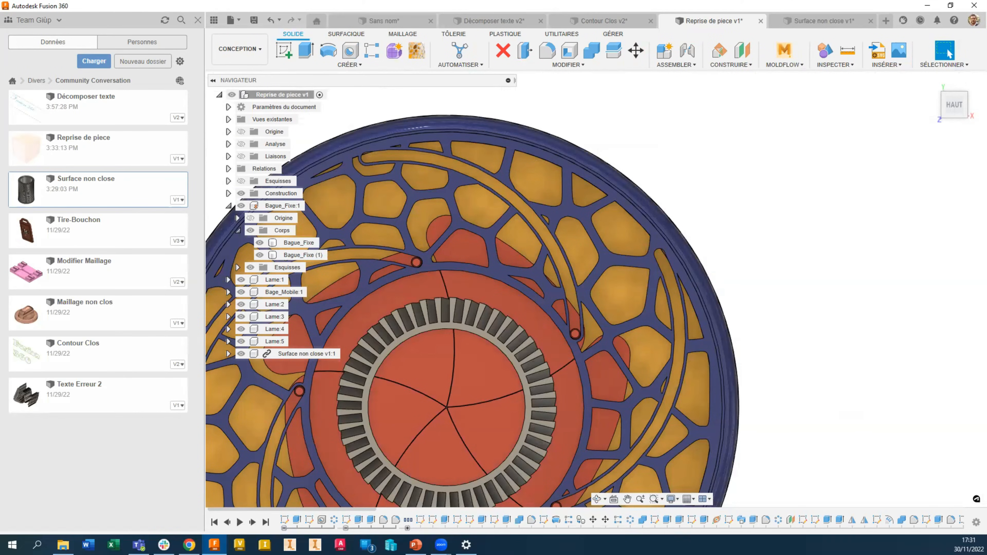
Step: Check the options for six consecutive history features starting at the Combine, and undo the last change to the design history
{"action": "left_click", "coordinate": [519, 523]}
{"action": "left_click", "coordinate": [580, 520], "text": "shift"}
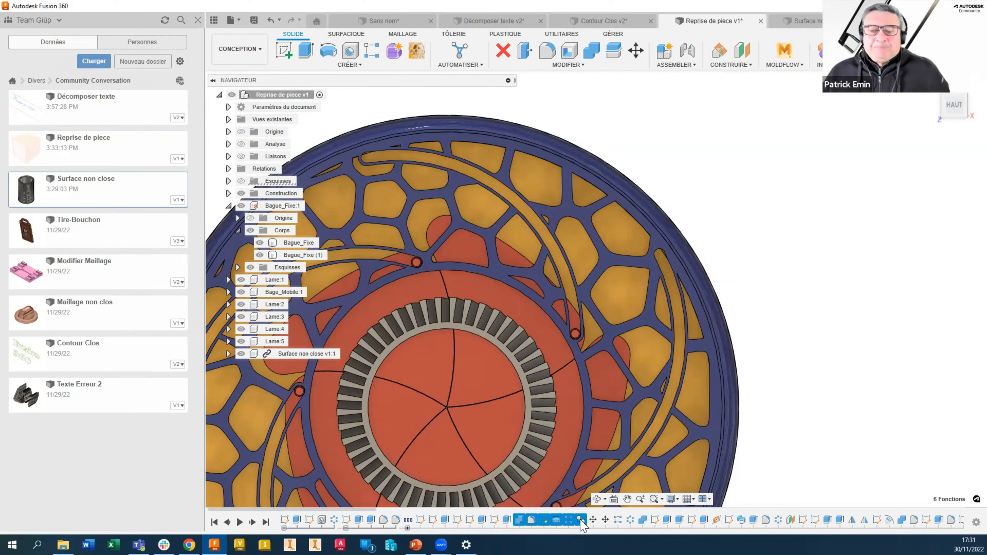
{"action": "right_click", "coordinate": [581, 521]}
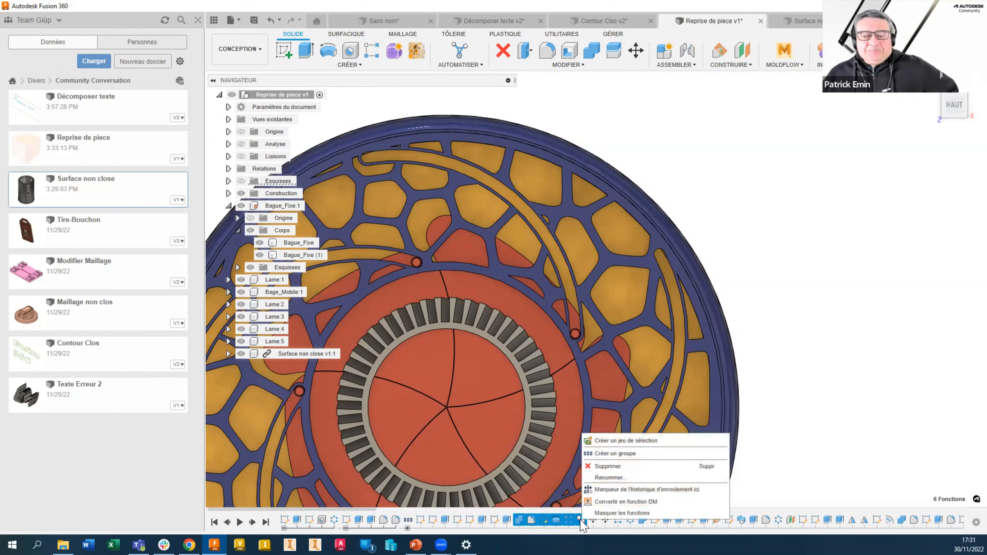
{"action": "left_click", "coordinate": [609, 510]}
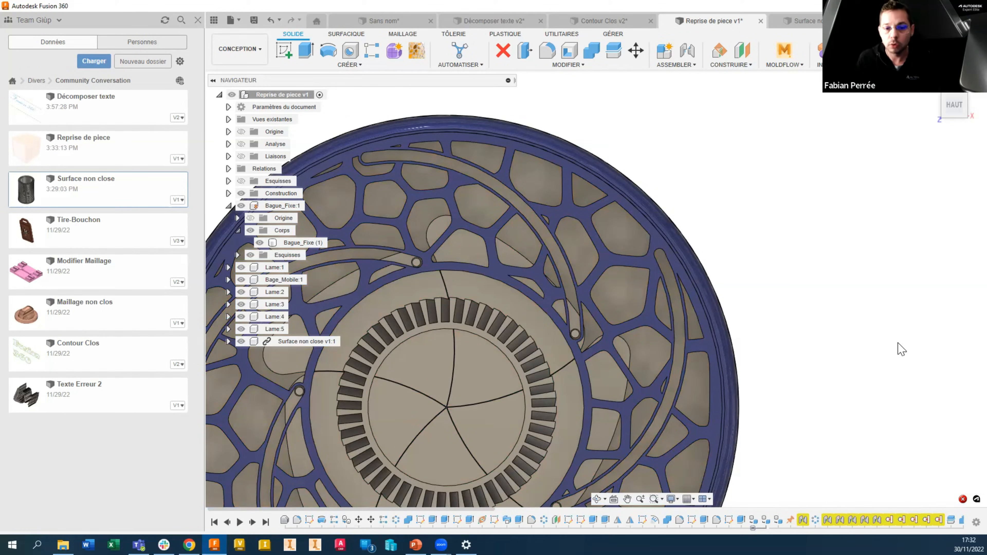
{"action": "key", "text": "ctrl+z"}
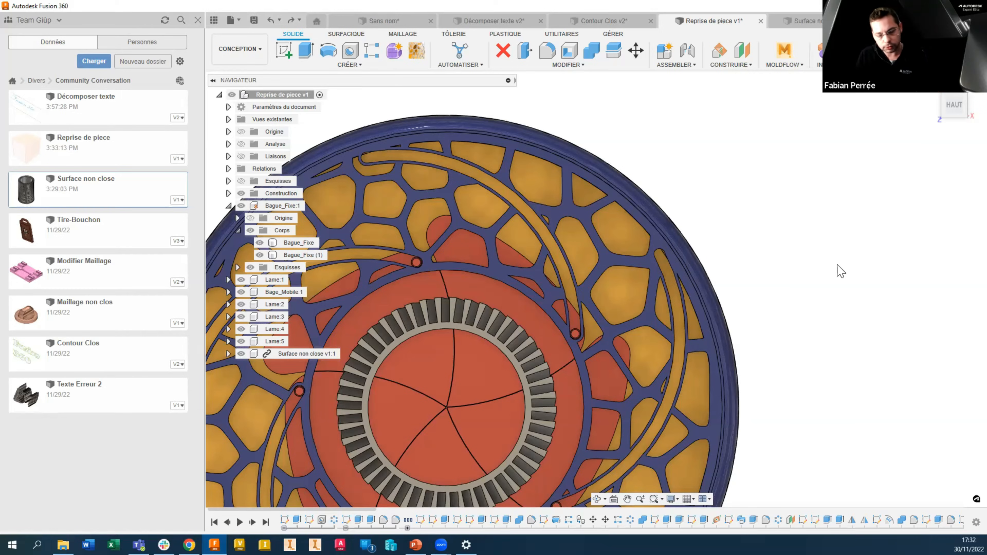
Step: Delete the inserted Surface non close component from the assembly
{"action": "left_click", "coordinate": [933, 93]}
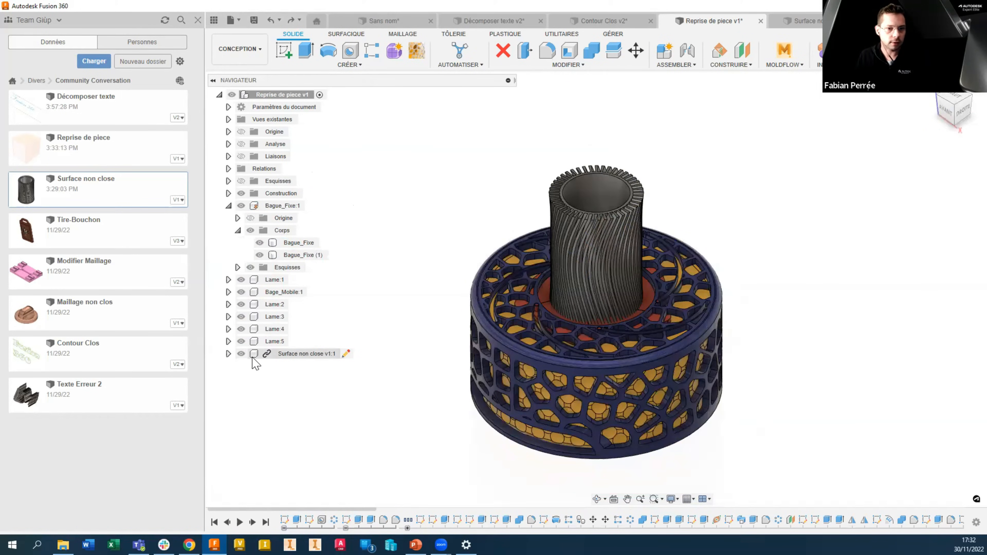
{"action": "left_click", "coordinate": [265, 355]}
{"action": "key", "text": "Delete"}
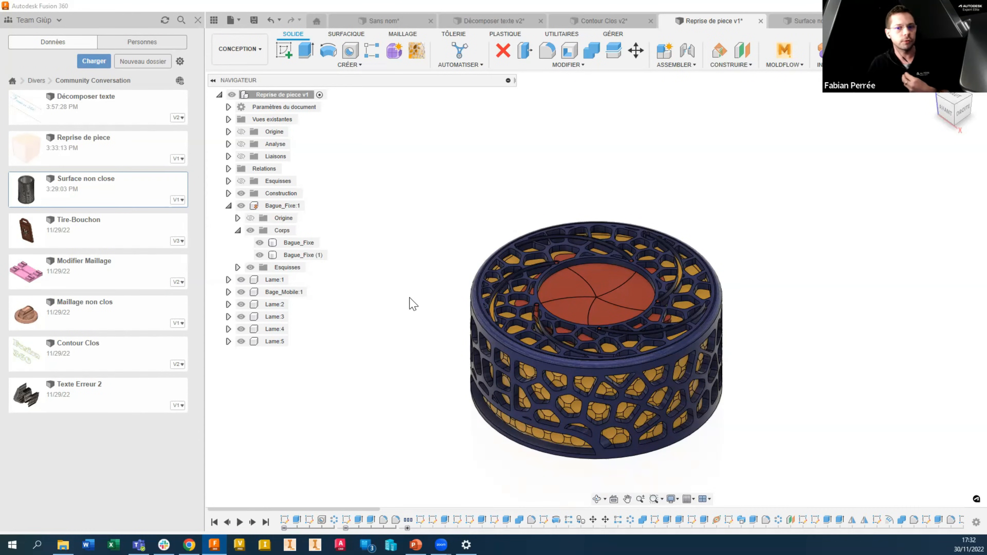
Step: Check the file commands and the top-level component's options, including the one for not capturing the design history
{"action": "left_click", "coordinate": [234, 22]}
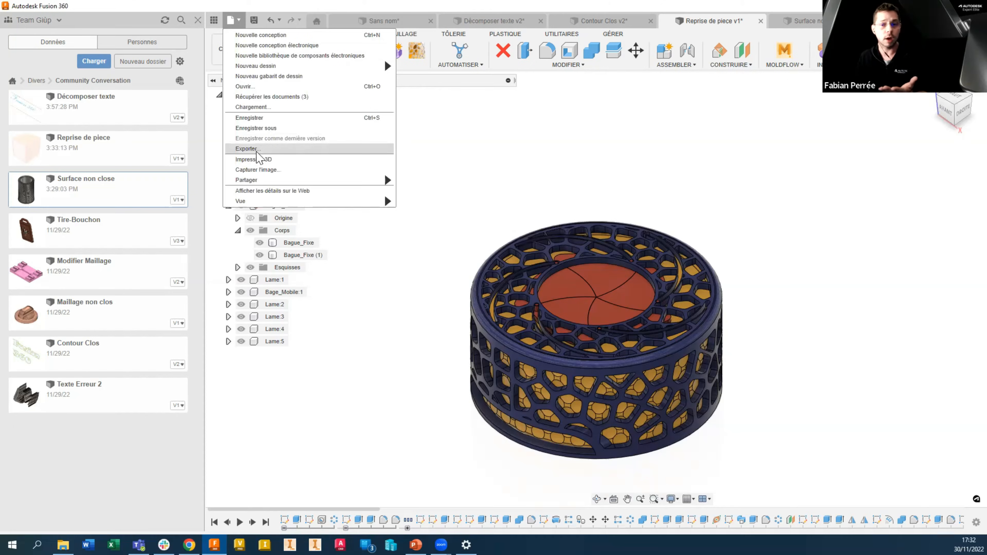
{"action": "left_click", "coordinate": [486, 148]}
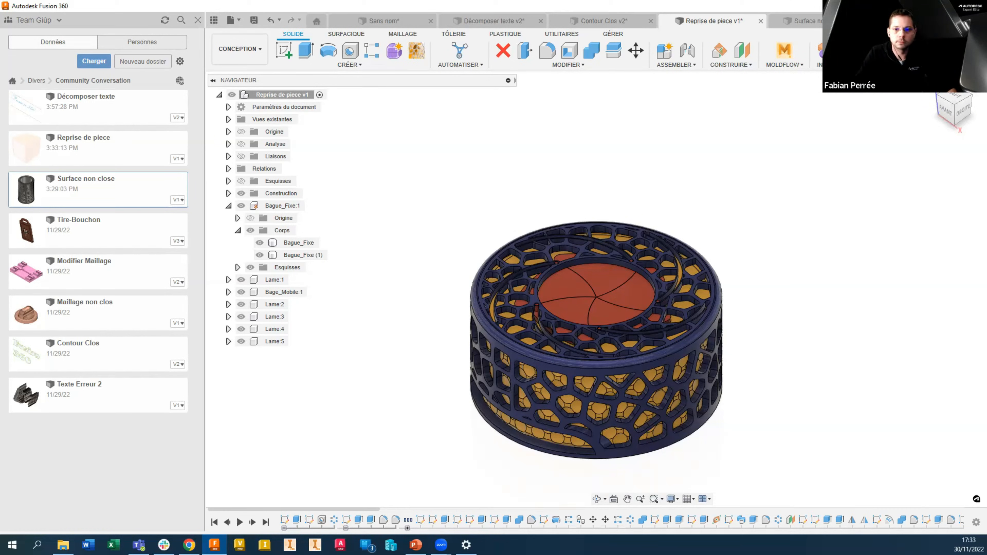
{"action": "scroll", "coordinate": [590, 425], "scroll_direction": "up", "scroll_amount": 3}
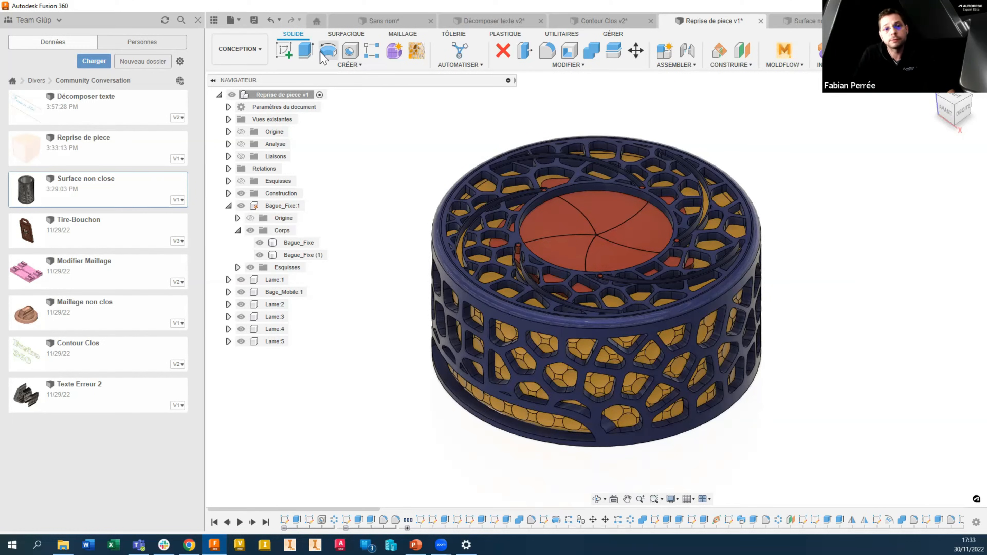
{"action": "right_click", "coordinate": [267, 98]}
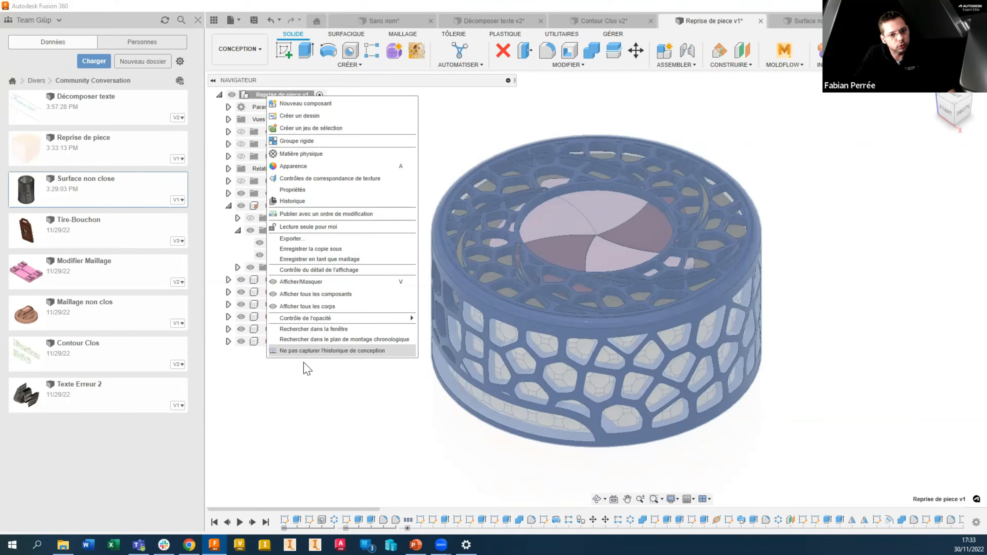
{"action": "left_click", "coordinate": [303, 351]}
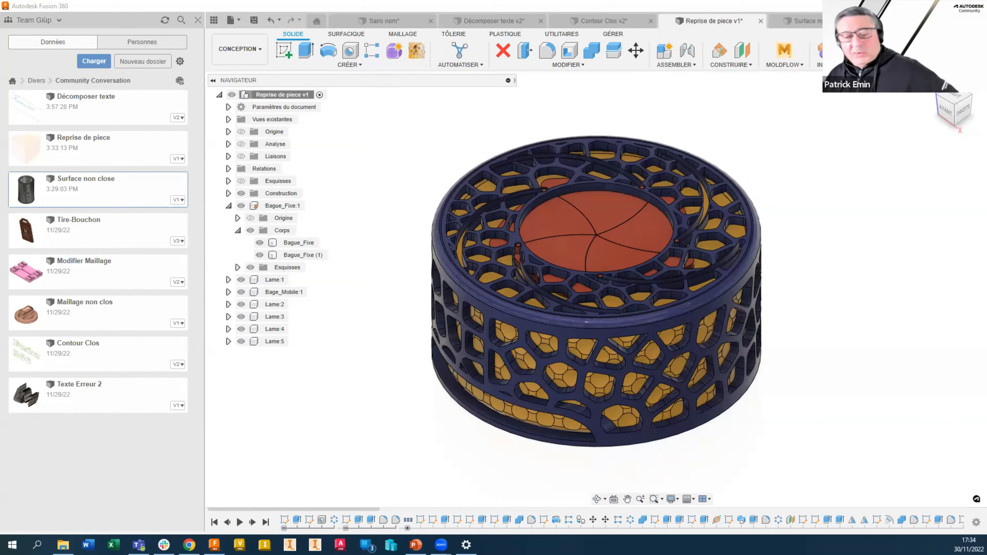
Step: Switch to the PowerPoint presentation, resume the slideshow and advance to the slide on filling a surface or mesh
{"action": "key", "text": "alt+Tab"}
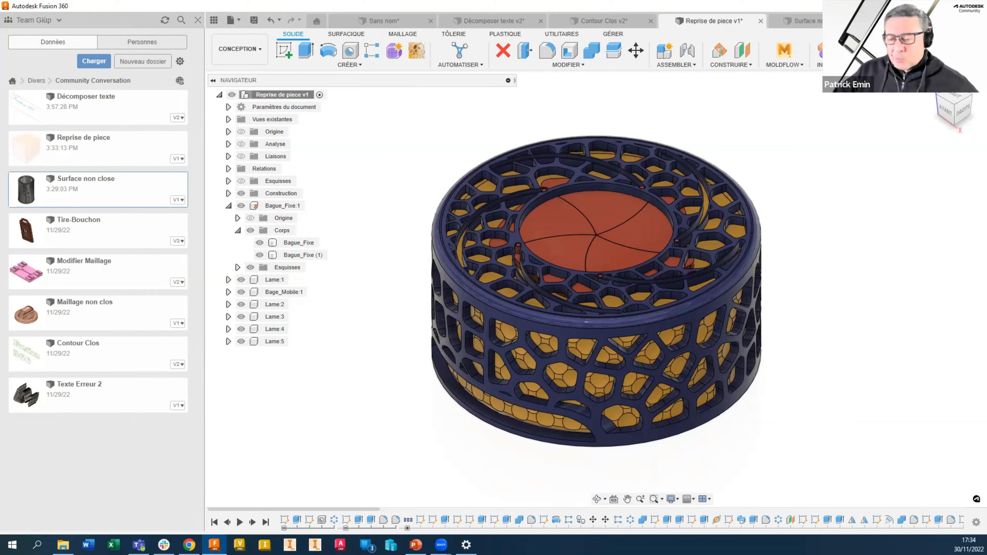
{"action": "key", "text": "alt+Tab"}
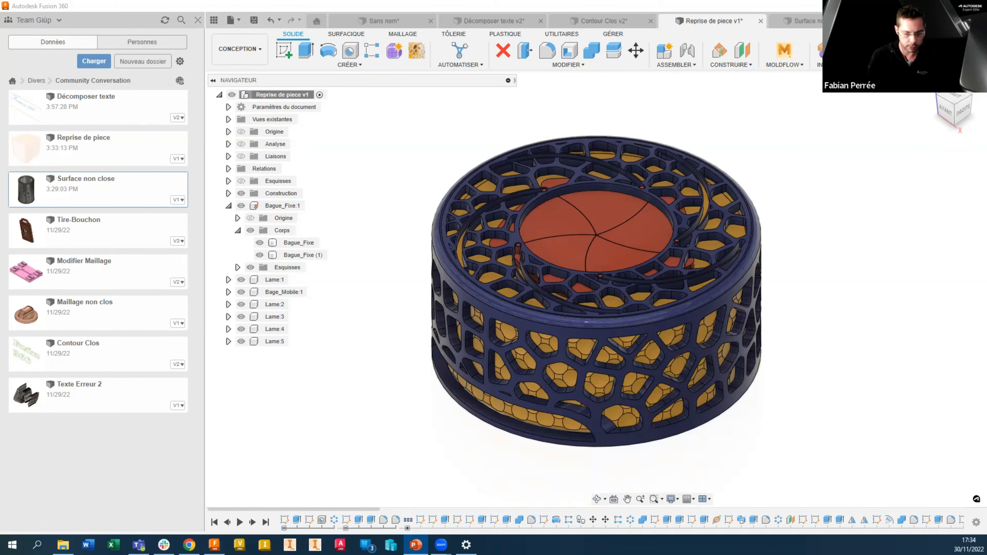
{"action": "key", "text": "shift+F5"}
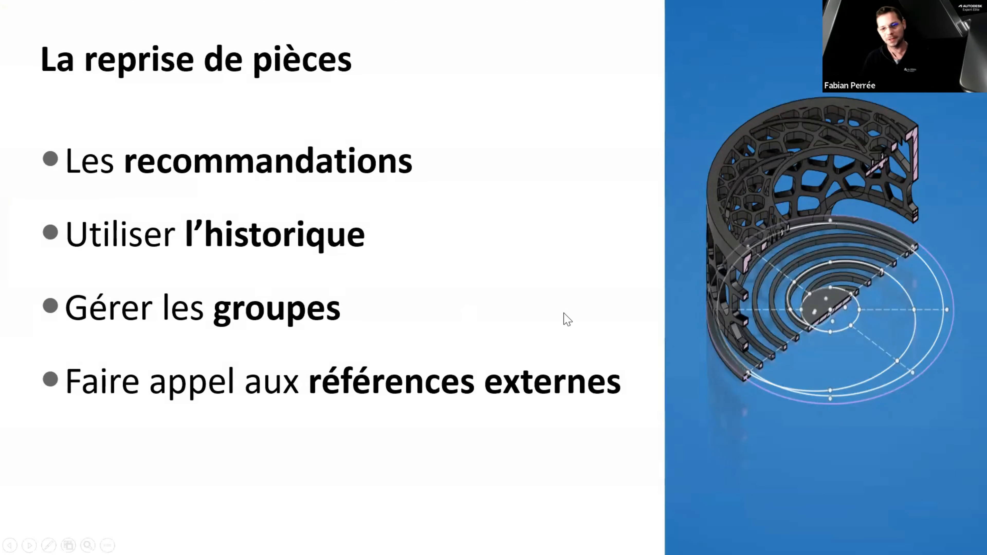
{"action": "left_click", "coordinate": [563, 313]}
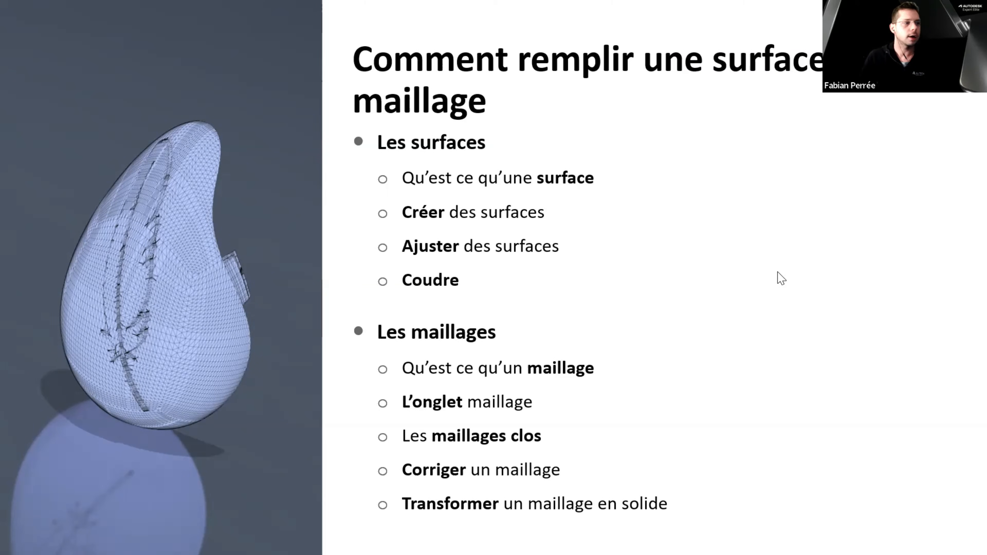
Step: Switch back to Fusion 360, open the Surface non close design and roll its history back to just after the first feature
{"action": "key", "text": "alt+Tab"}
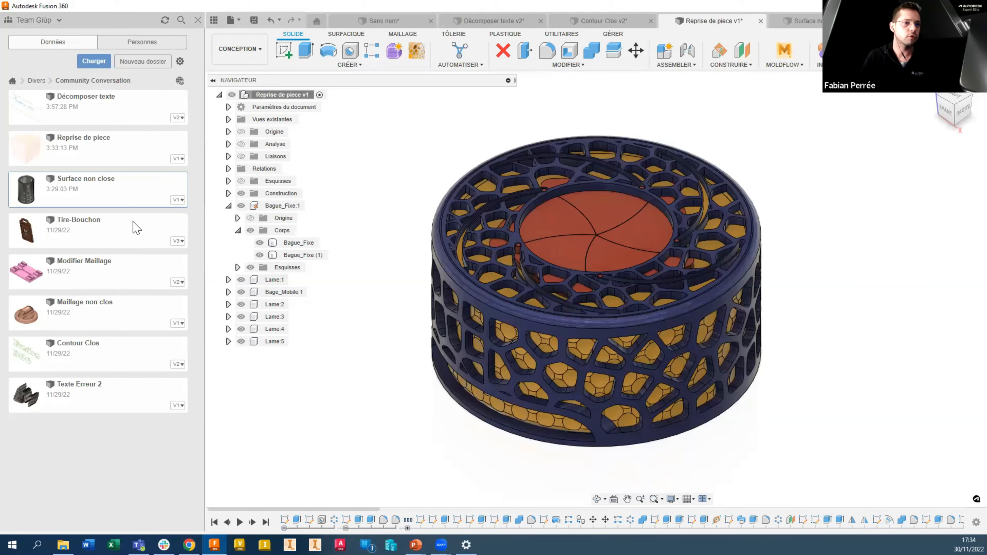
{"action": "double_click", "coordinate": [112, 207]}
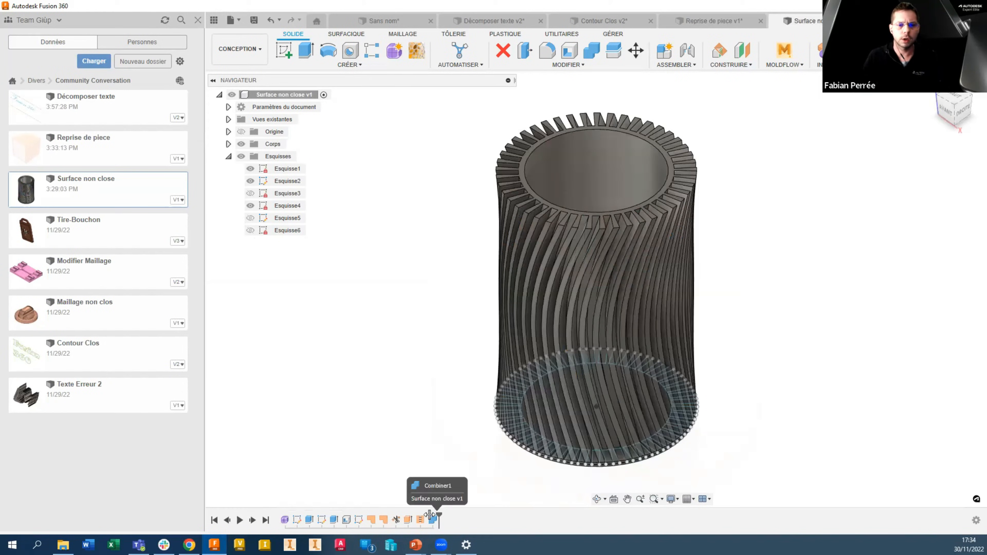
{"action": "left_click_drag", "start_coordinate": [439, 518], "coordinate": [290, 516]}
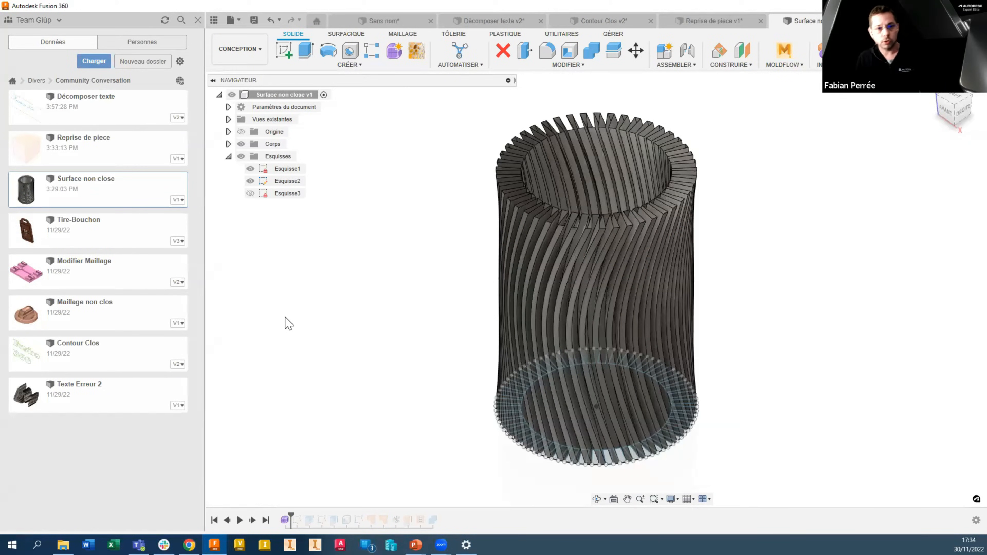
Step: Hide Esquisse1 and Esquisse2 so that only the open ribbed surface body is shown
{"action": "left_click", "coordinate": [250, 169]}
{"action": "left_click", "coordinate": [251, 193]}
{"action": "left_click", "coordinate": [250, 180]}
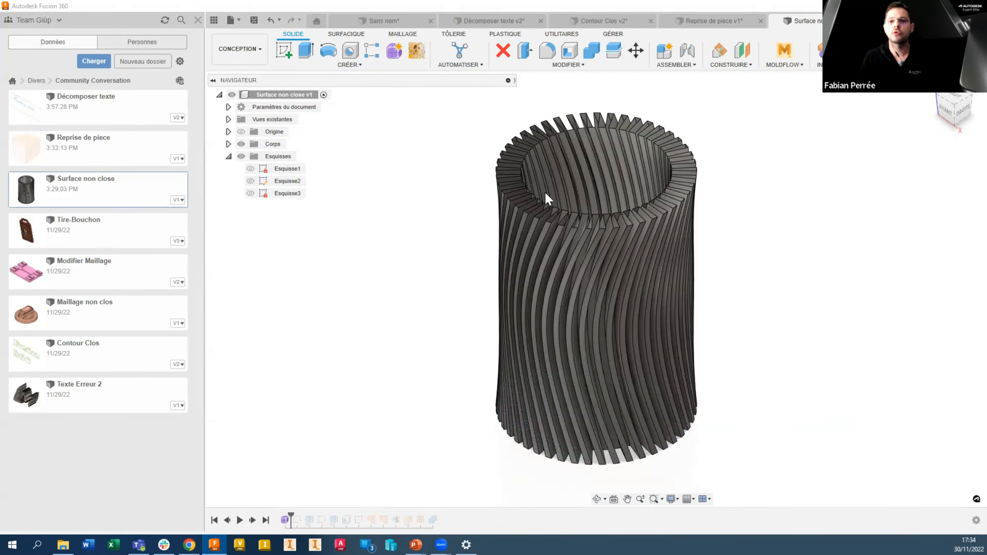
{"action": "mouse_move", "coordinate": [742, 189]}
{"action": "middle_mouse_down", "text": "shift"}
{"action": "mouse_move", "coordinate": [731, 198]}
{"action": "mouse_move", "coordinate": [745, 185]}
{"action": "middle_mouse_up", "text": "shift"}
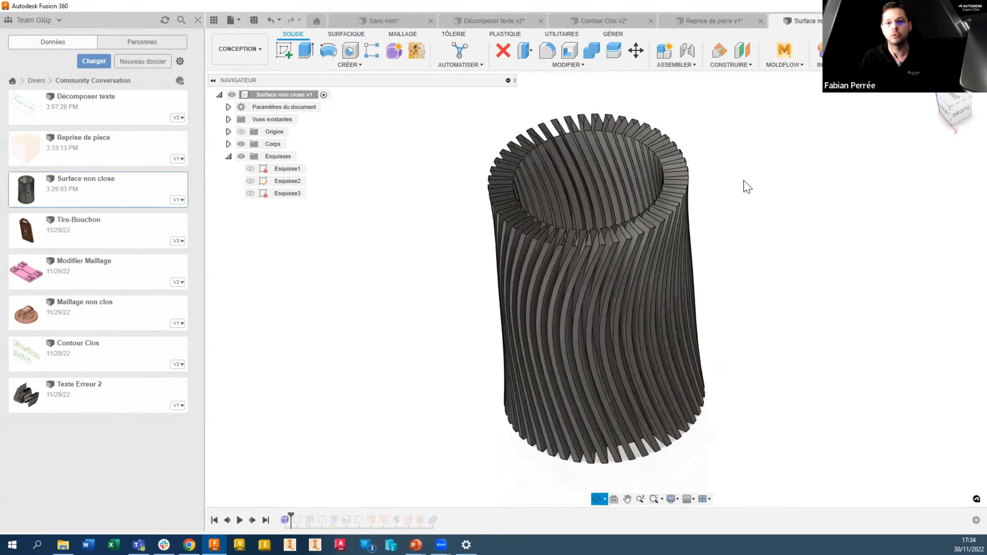
{"action": "scroll", "coordinate": [783, 255], "scroll_direction": "up", "scroll_amount": 3}
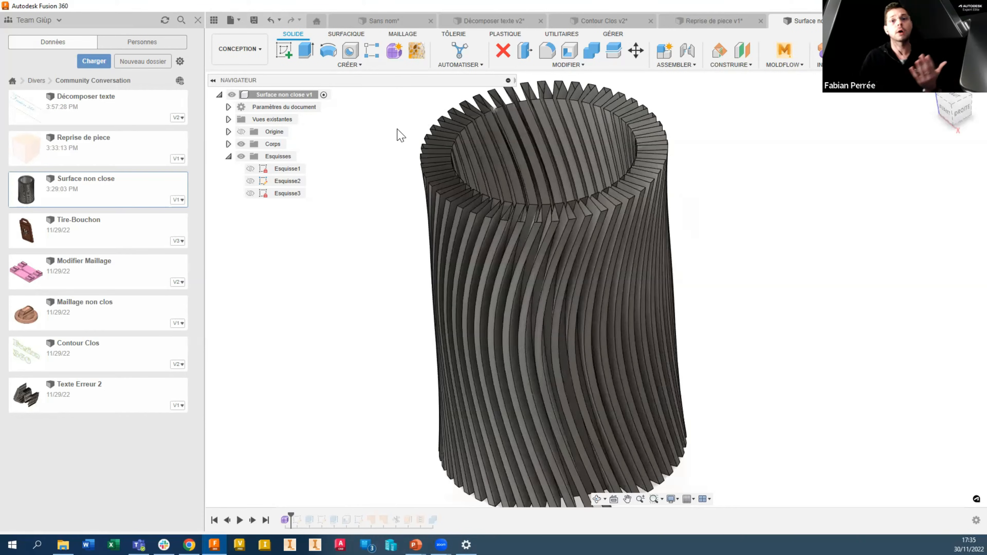
Step: Close the ribbed surface's upper opening with a Patch along its chained boundary edges, as a new body
{"action": "left_click", "coordinate": [347, 34]}
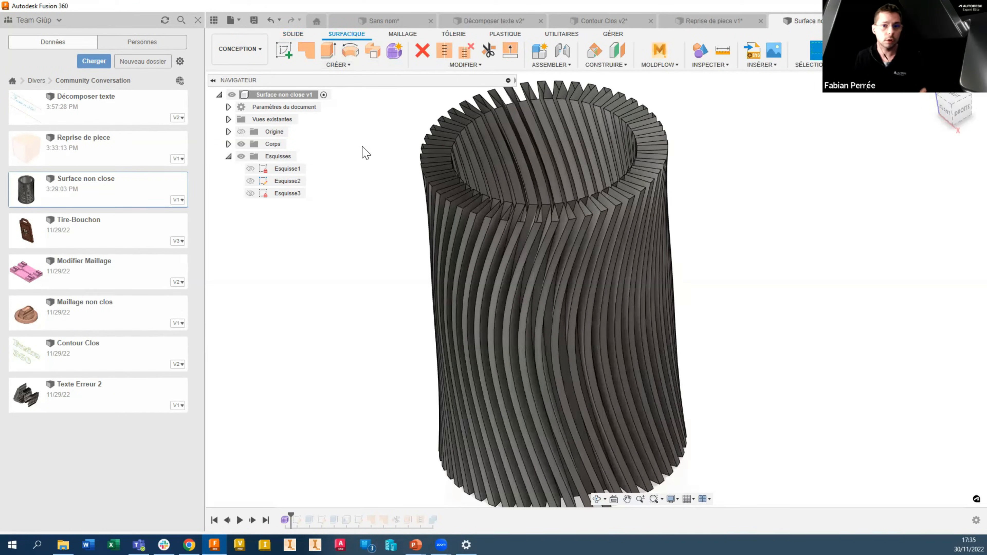
{"action": "left_click", "coordinate": [306, 50]}
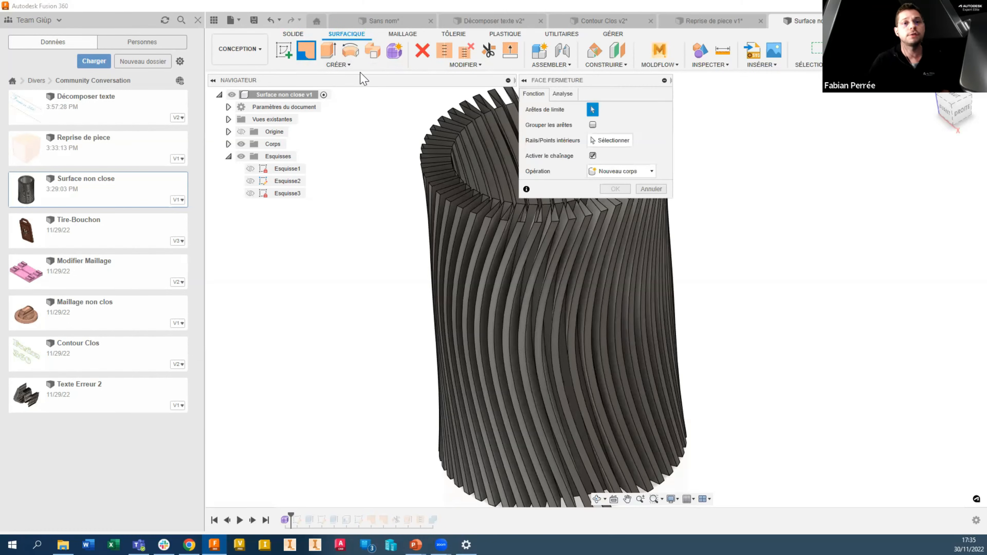
{"action": "left_click", "coordinate": [429, 164]}
{"action": "middle_click_drag", "start_coordinate": [404, 228], "coordinate": [320, 321]}
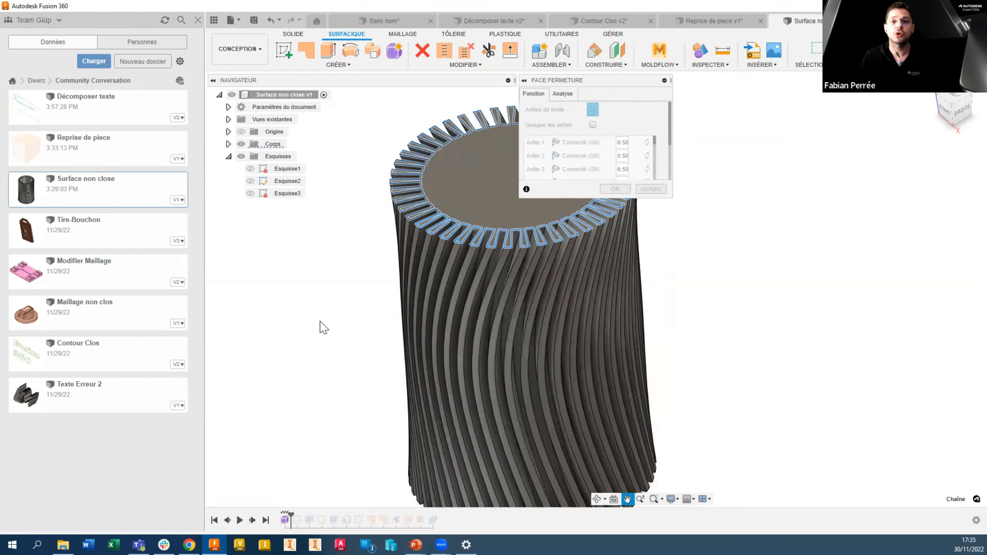
{"action": "left_click", "coordinate": [615, 189]}
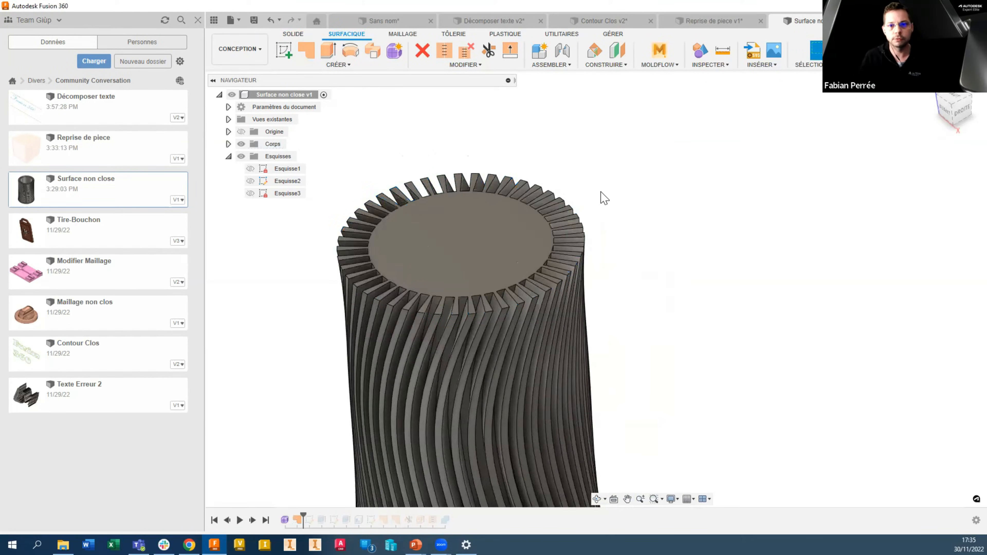
Step: Close the ribbed surface's lower opening with a second Patch, using chained edges, G0 continuity and a new body
{"action": "middle_click_drag", "start_coordinate": [368, 361], "coordinate": [369, 249]}
{"action": "middle_click_drag", "start_coordinate": [370, 249], "coordinate": [285, 87], "text": "shift"}
{"action": "left_click", "coordinate": [306, 51]}
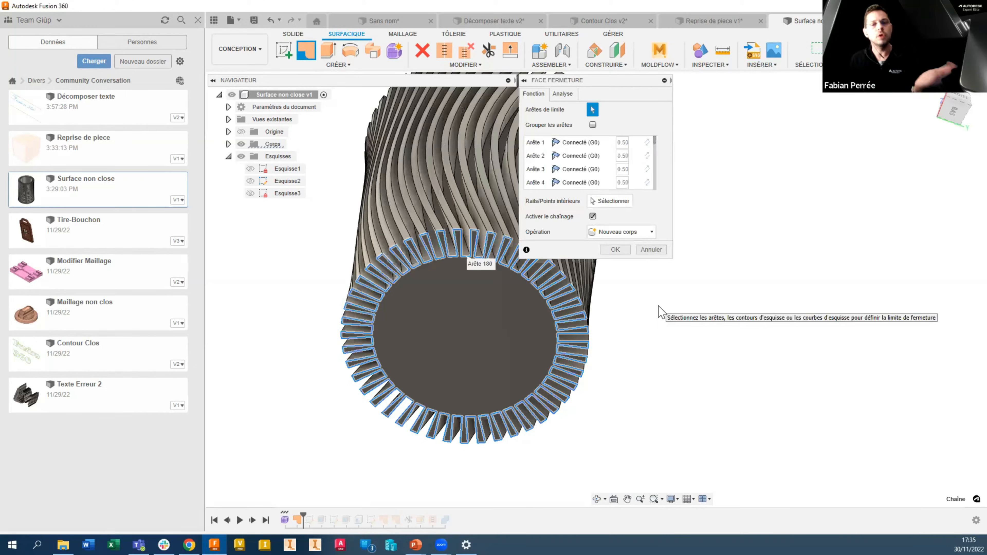
{"action": "left_click", "coordinate": [621, 251]}
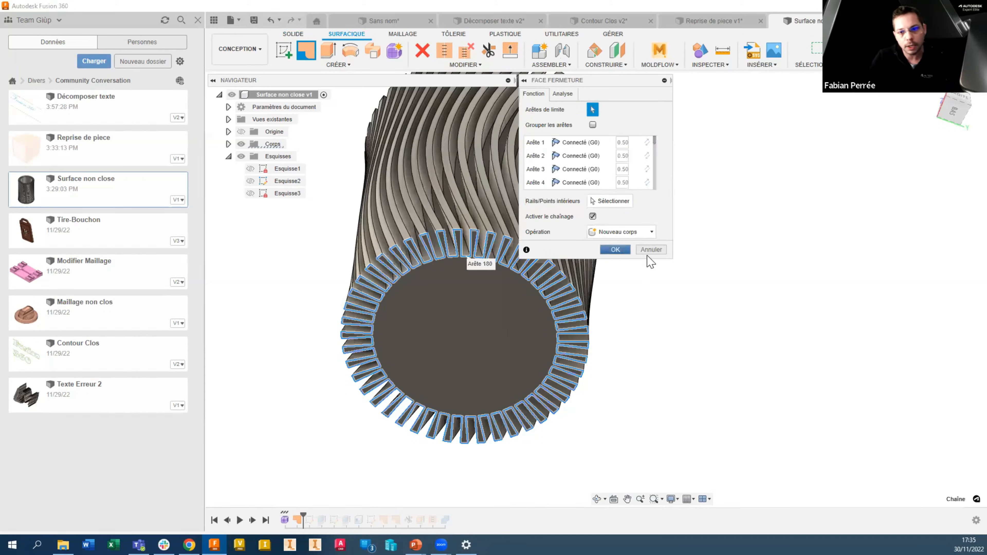
Step: Stitch the ribbed surface and its two end patches into one new body with a 0.10 mm tolerance
{"action": "middle_click_drag", "start_coordinate": [694, 304], "coordinate": [522, 152], "text": "shift"}
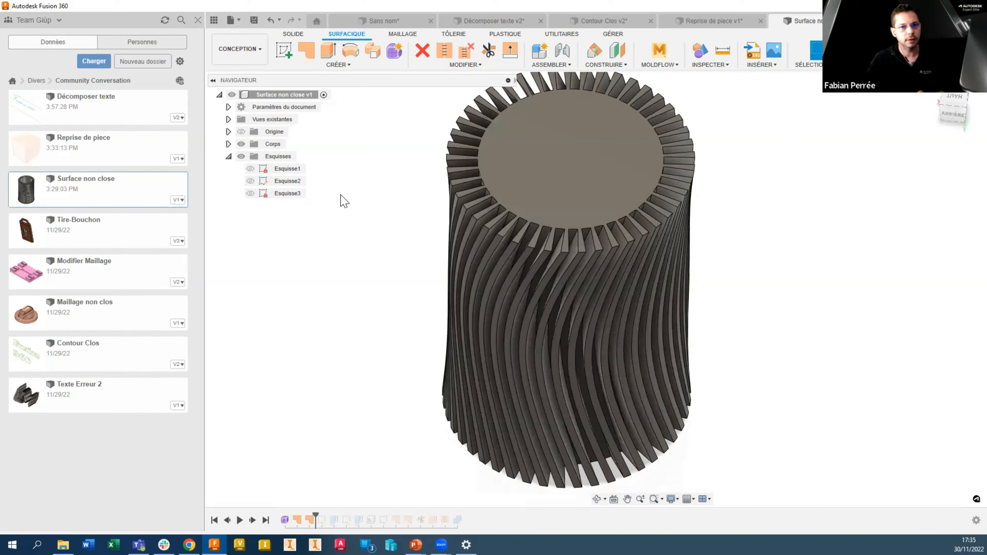
{"action": "left_click", "coordinate": [228, 144]}
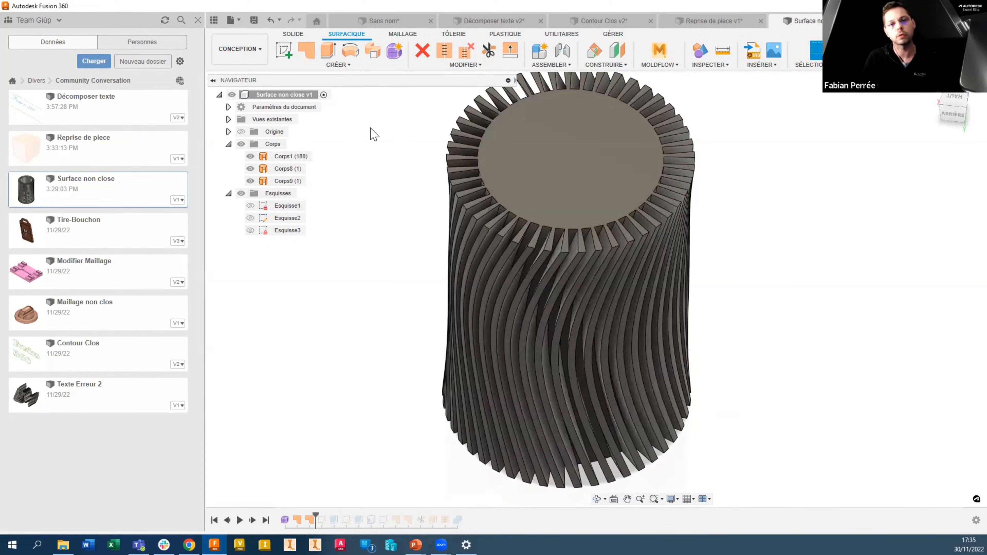
{"action": "left_click", "coordinate": [445, 50]}
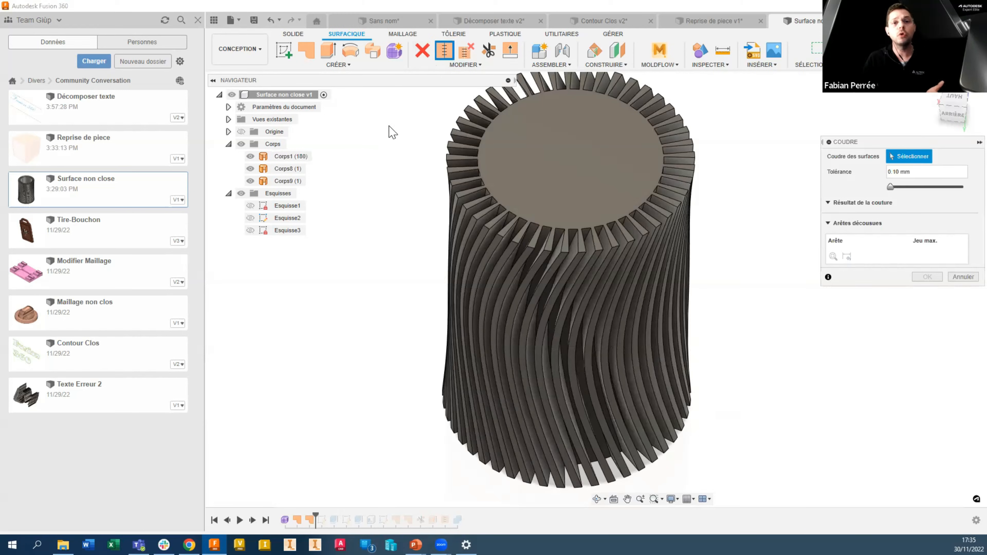
{"action": "left_click", "coordinate": [544, 141]}
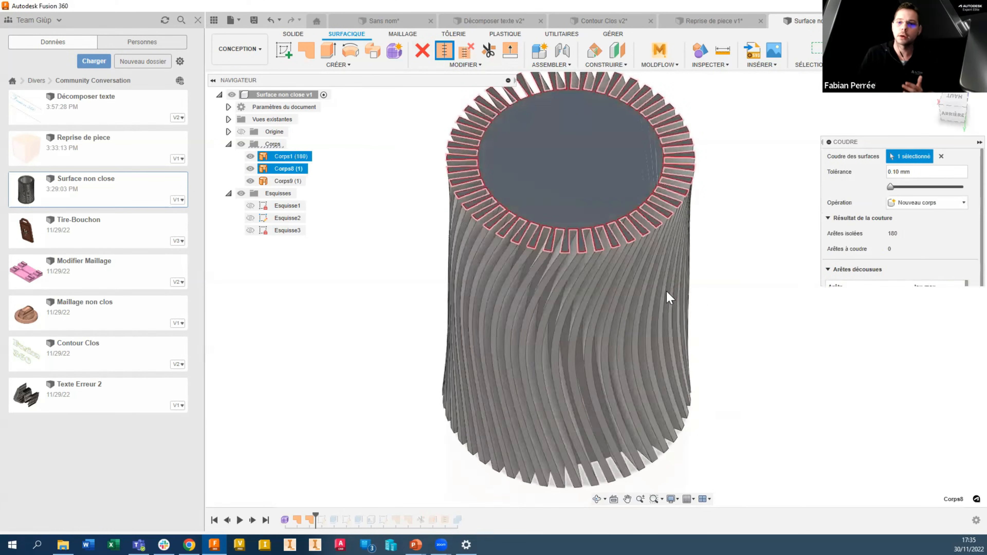
{"action": "left_click_drag", "start_coordinate": [727, 388], "coordinate": [716, 348], "text": "shift"}
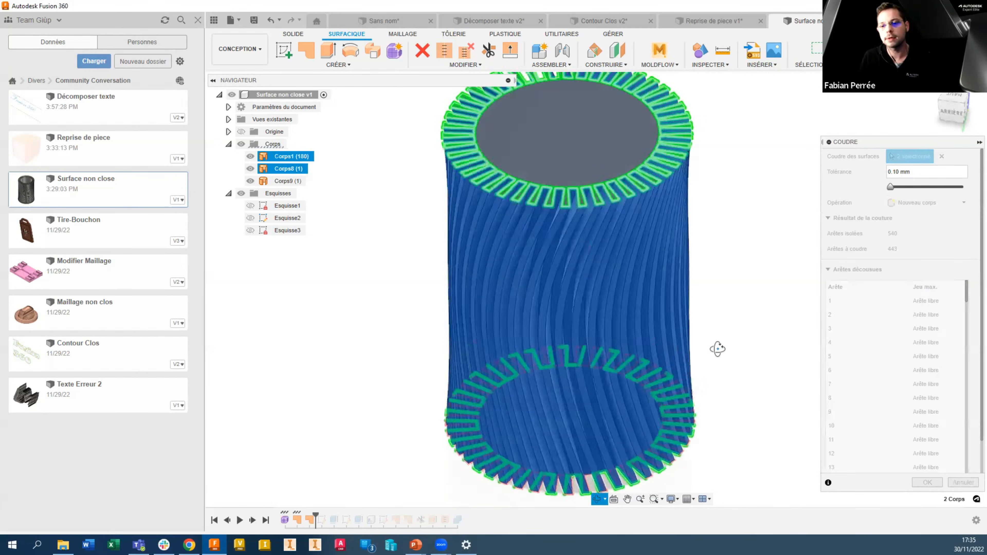
{"action": "middle_click_drag", "start_coordinate": [716, 348], "coordinate": [595, 408], "text": "shift"}
{"action": "left_click", "coordinate": [595, 408]}
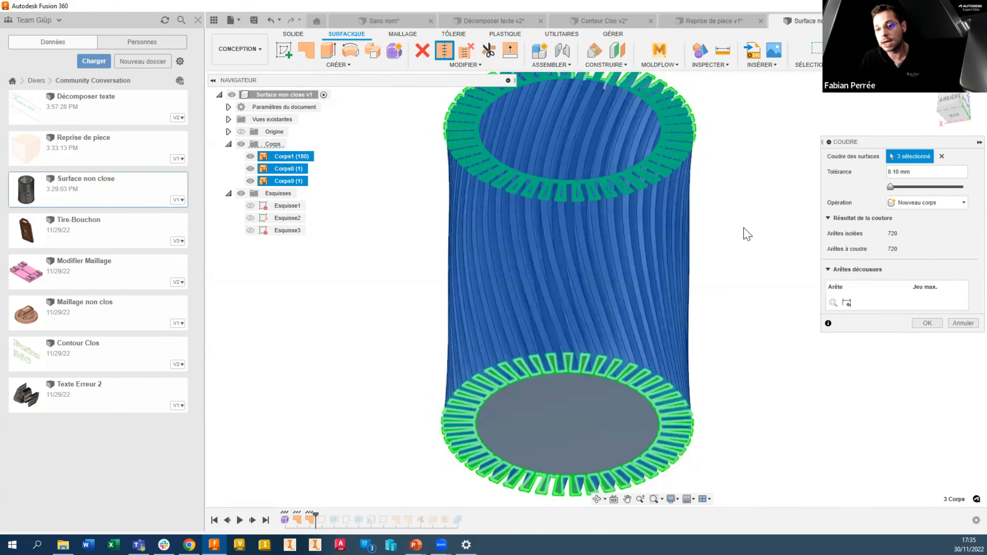
{"action": "middle_click_drag", "start_coordinate": [743, 231], "coordinate": [740, 435], "text": "shift"}
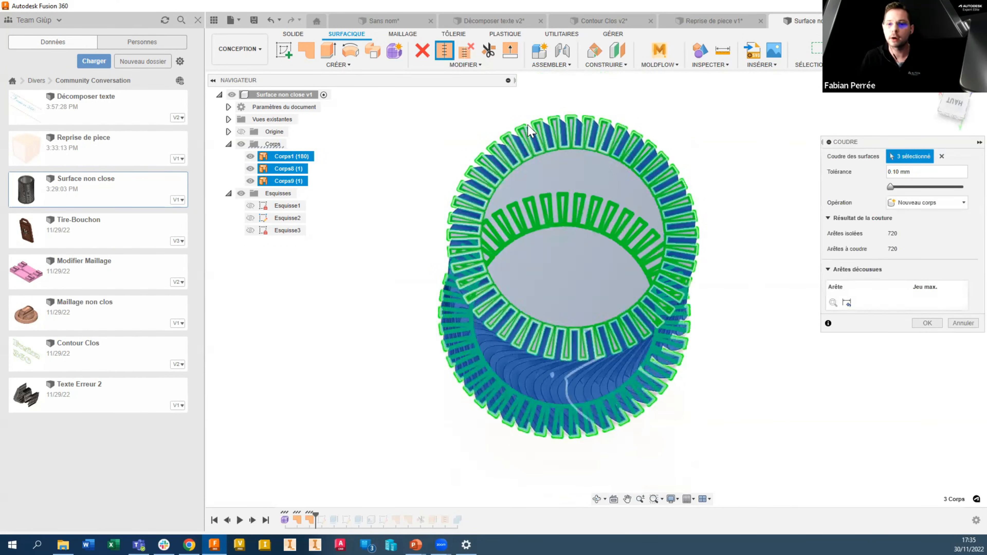
{"action": "middle_click_drag", "start_coordinate": [754, 301], "coordinate": [738, 280], "text": "shift"}
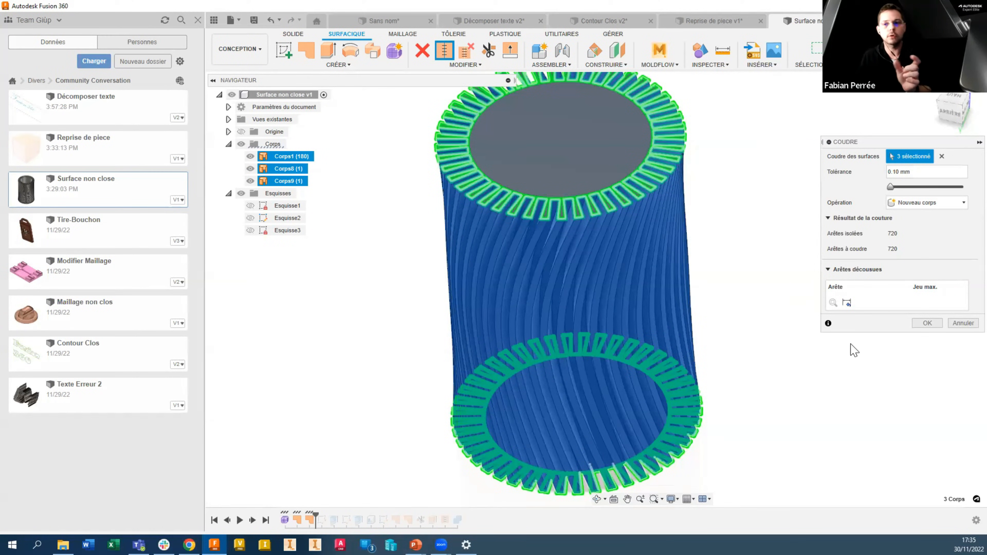
{"action": "left_click", "coordinate": [926, 324]}
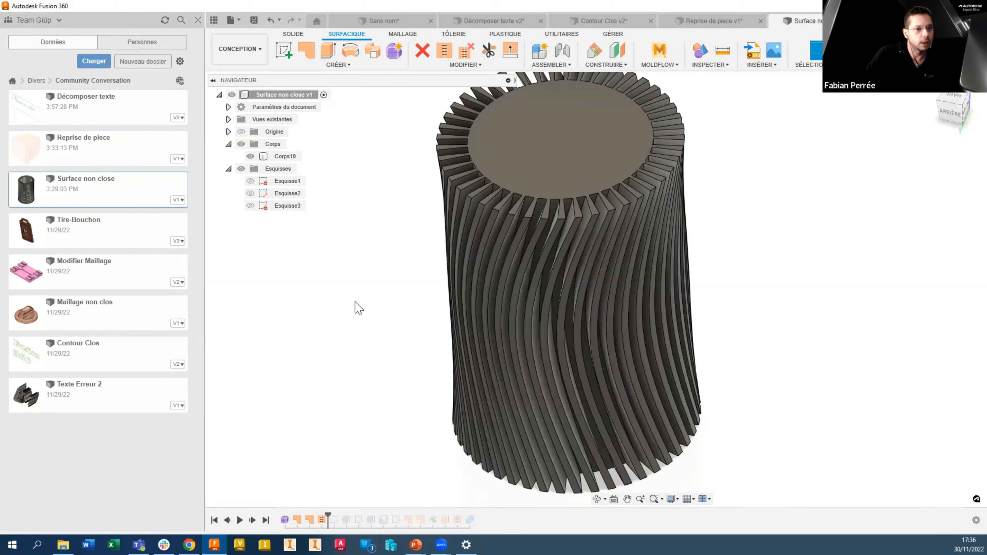
Step: Open the Maillage non clos design and list the bodies of its part_object_id_2 component
{"action": "double_click", "coordinate": [113, 326]}
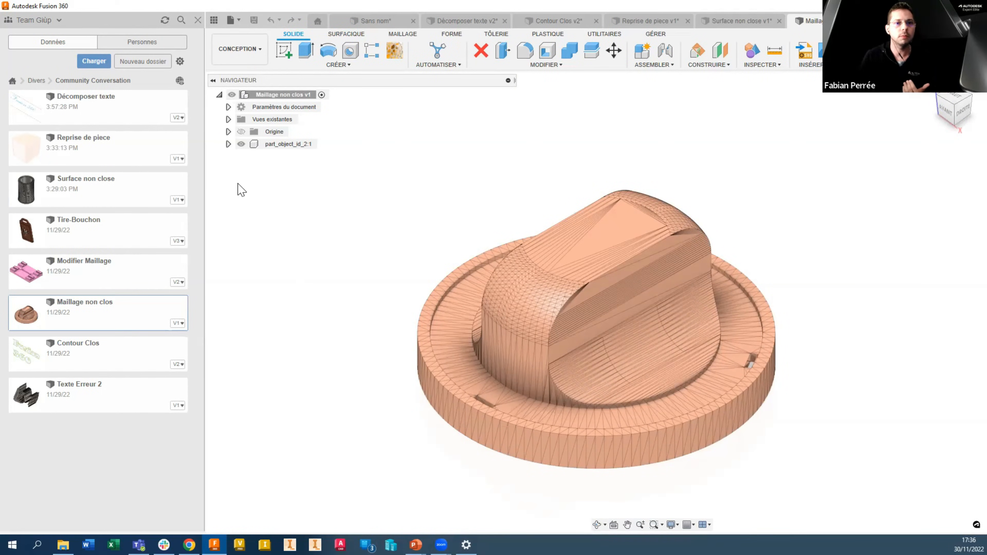
{"action": "left_click", "coordinate": [228, 144]}
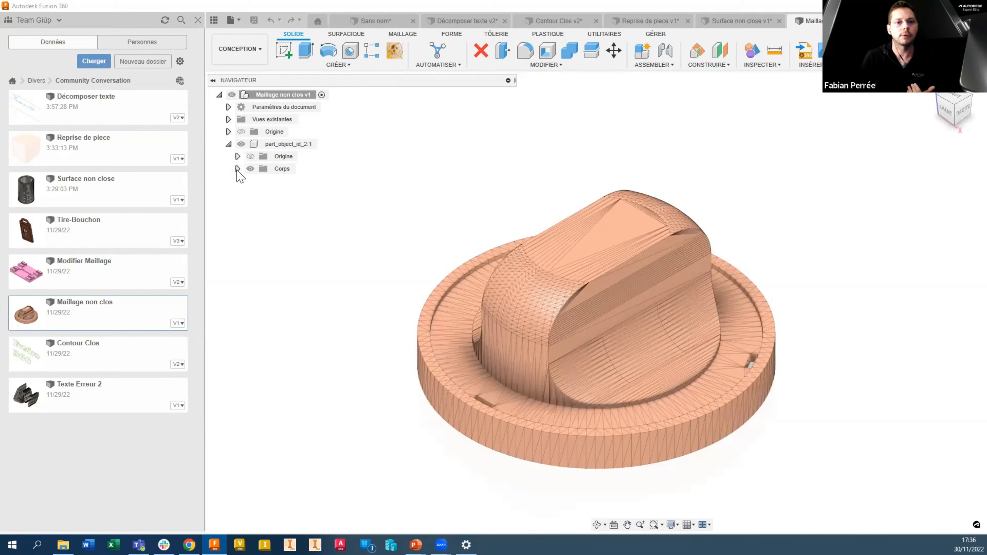
{"action": "left_click", "coordinate": [237, 168]}
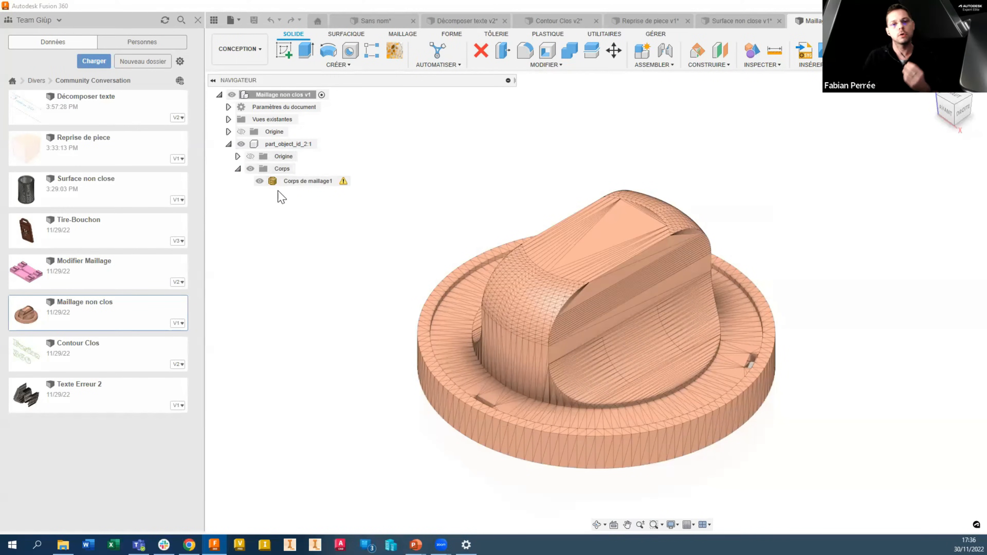
Step: Repair the flagged mesh body of the knob using the Coudre et supprimer repair type
{"action": "left_click", "coordinate": [344, 183]}
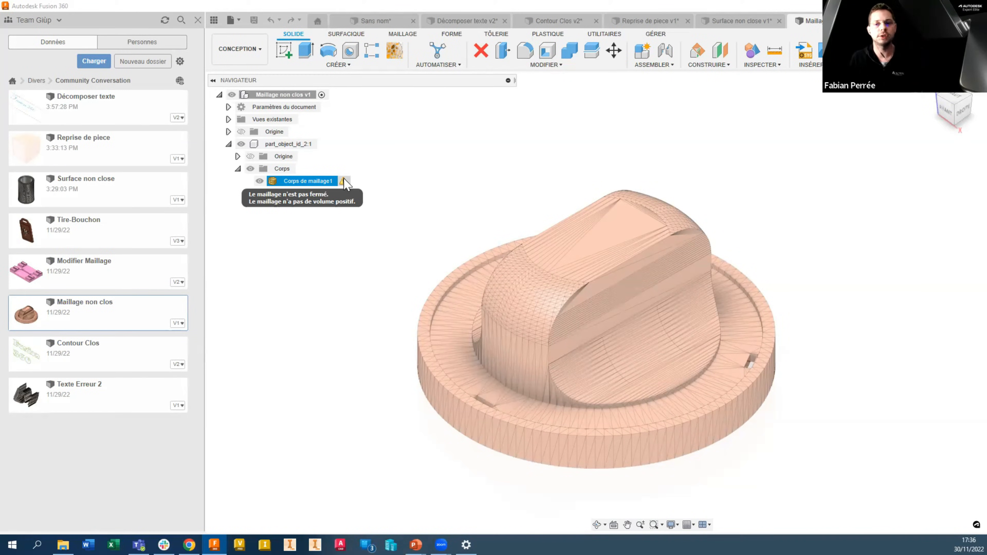
{"action": "left_click", "coordinate": [344, 181]}
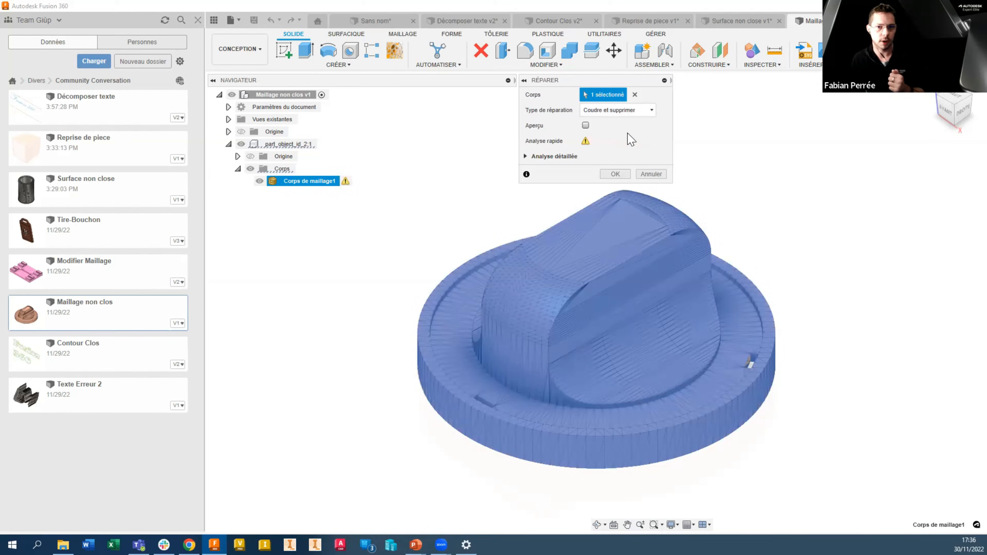
{"action": "left_click", "coordinate": [615, 174]}
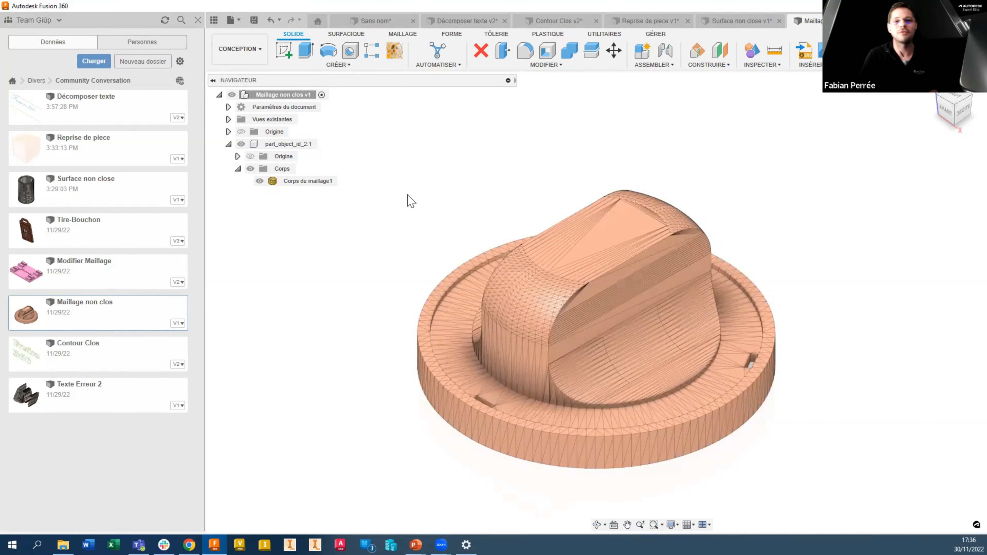
{"action": "left_click", "coordinate": [690, 271]}
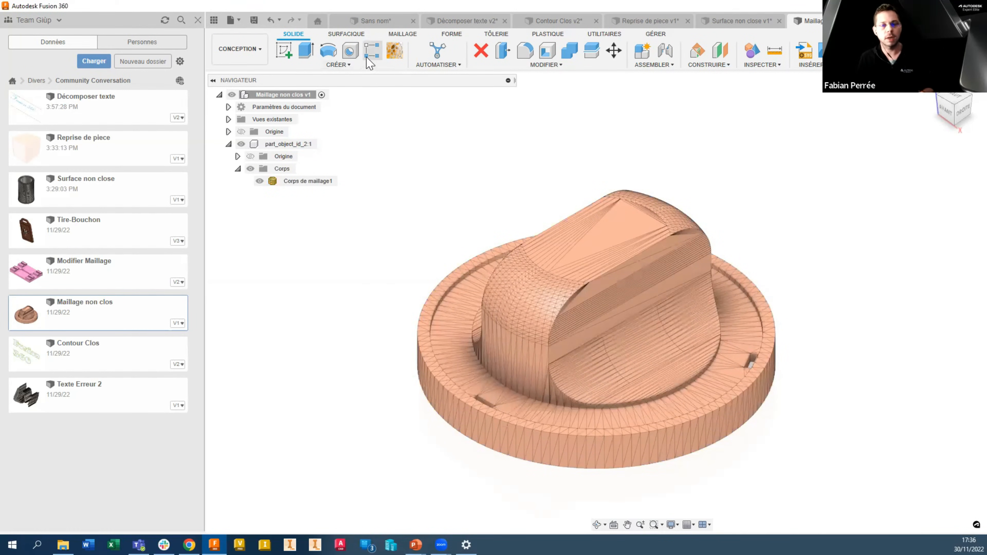
Step: Convert the repaired knob mesh into a solid body with the faceted conversion method
{"action": "left_click", "coordinate": [407, 34]}
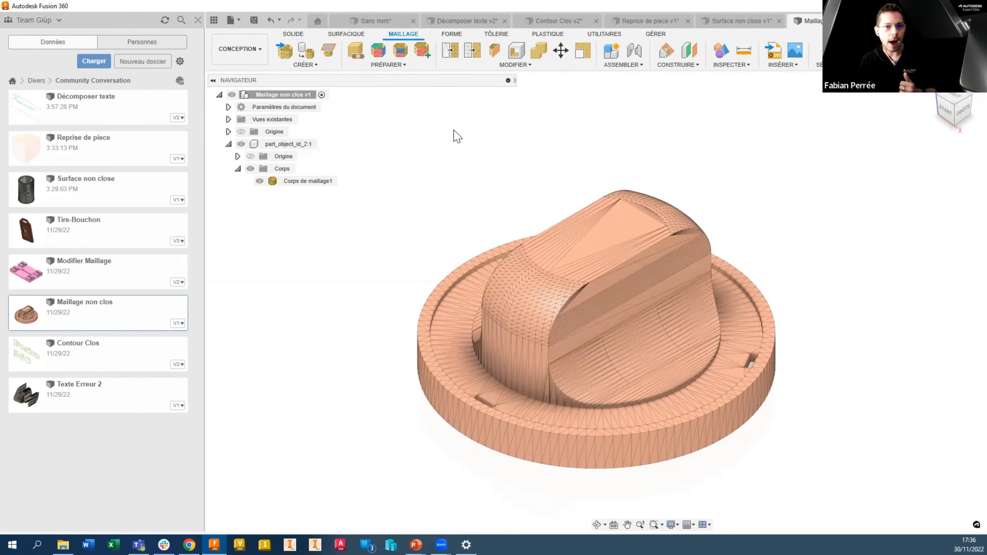
{"action": "left_click", "coordinate": [516, 65]}
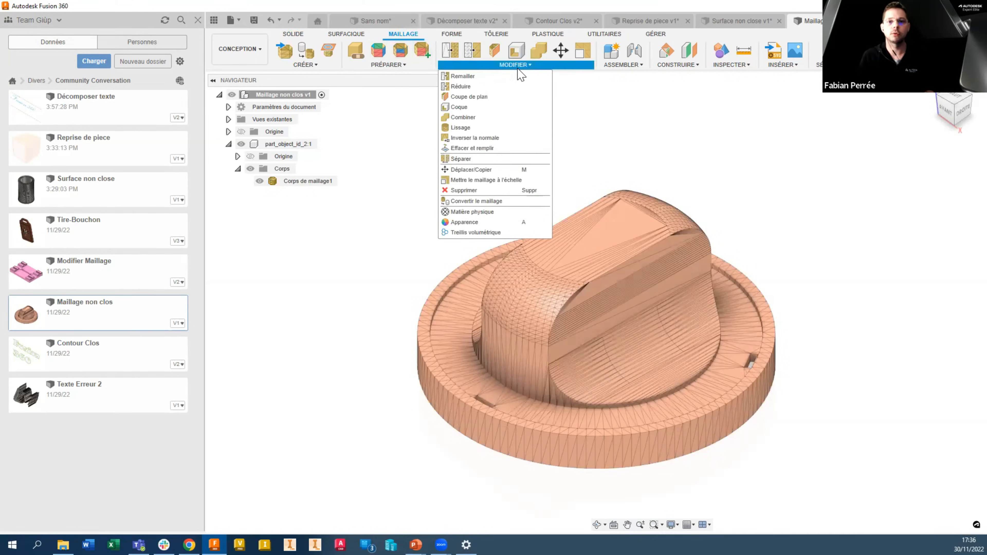
{"action": "left_click", "coordinate": [477, 201]}
{"action": "left_click", "coordinate": [611, 249]}
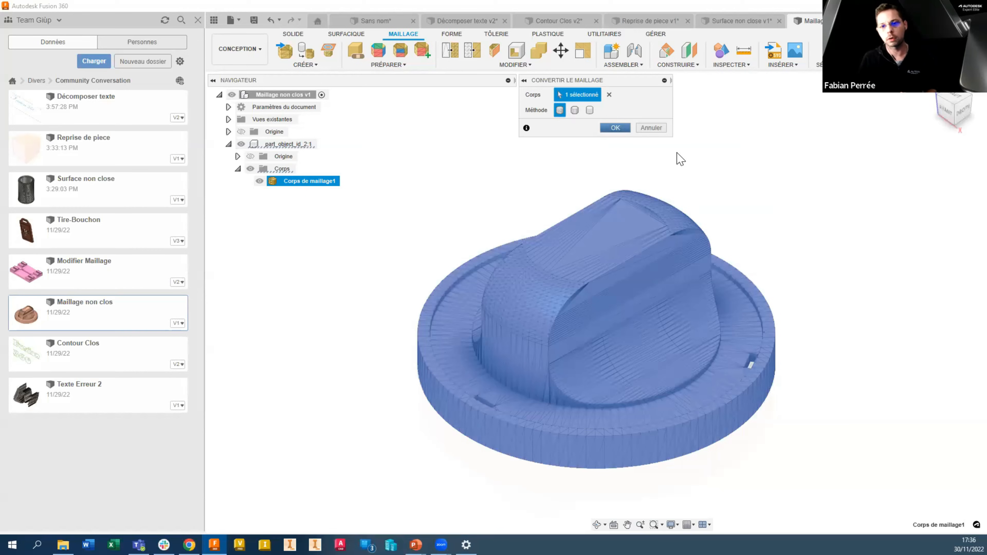
{"action": "left_click", "coordinate": [615, 128]}
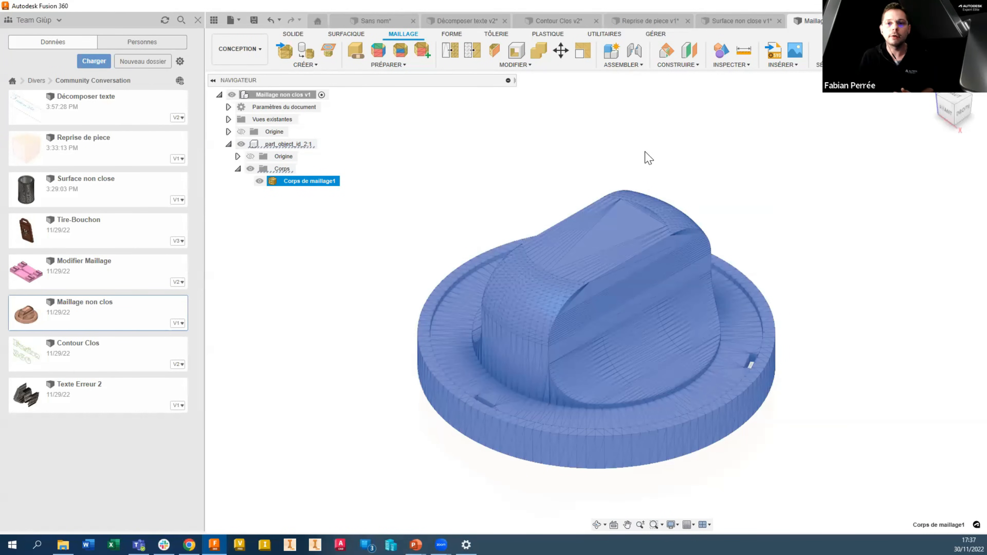
{"action": "left_click", "coordinate": [297, 182]}
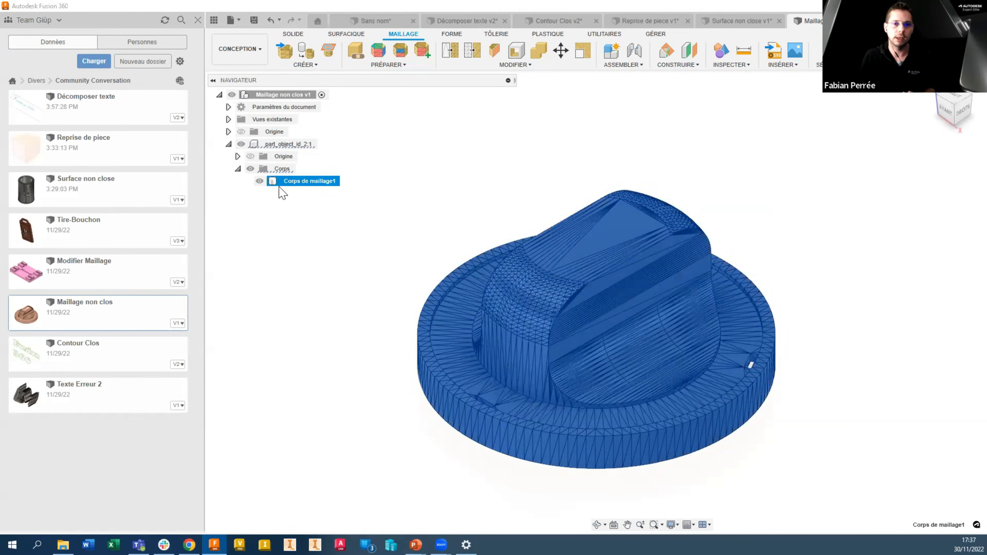
{"action": "left_click", "coordinate": [540, 122]}
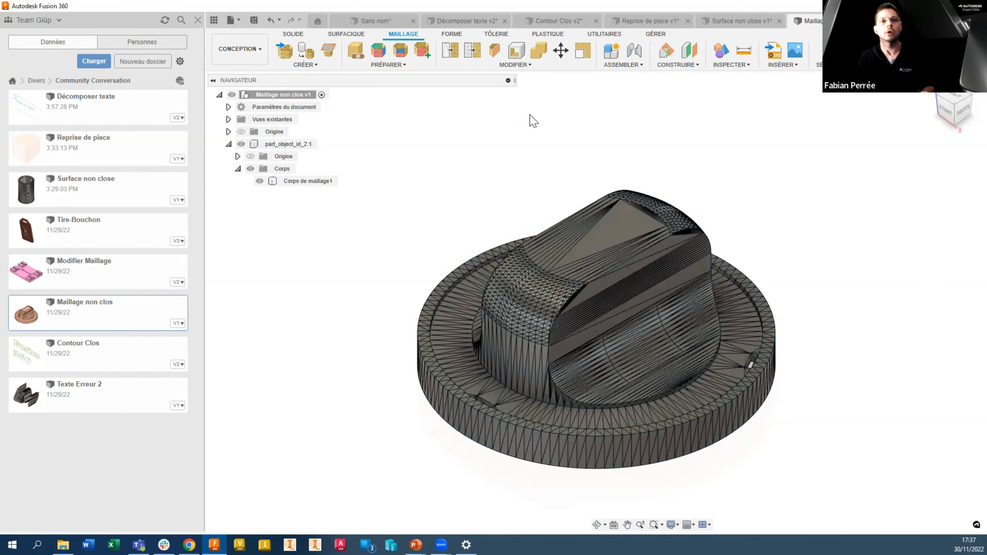
Step: Examine the converted knob's interior with a temporary section analysis on the component's XZ origin plane
{"action": "left_click", "coordinate": [609, 34]}
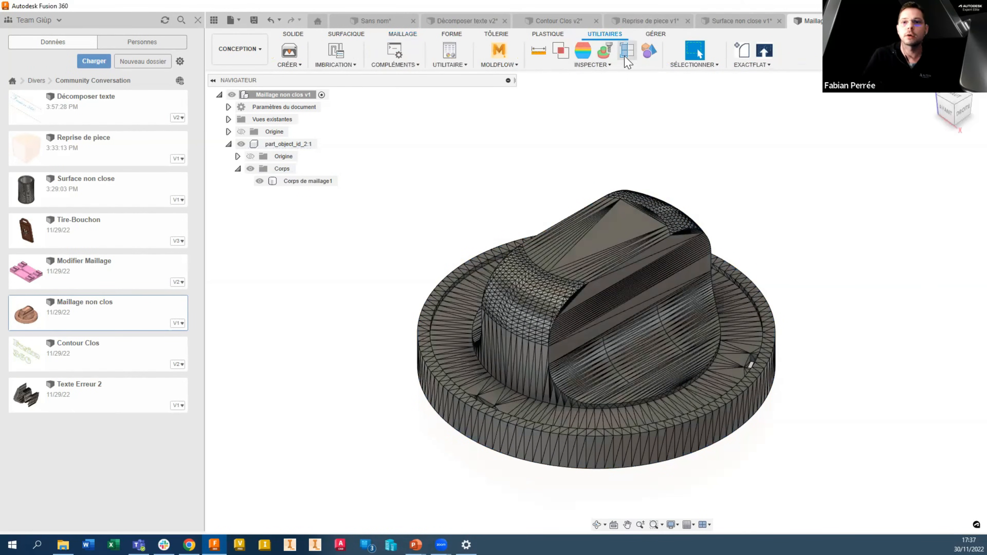
{"action": "left_click", "coordinate": [626, 50]}
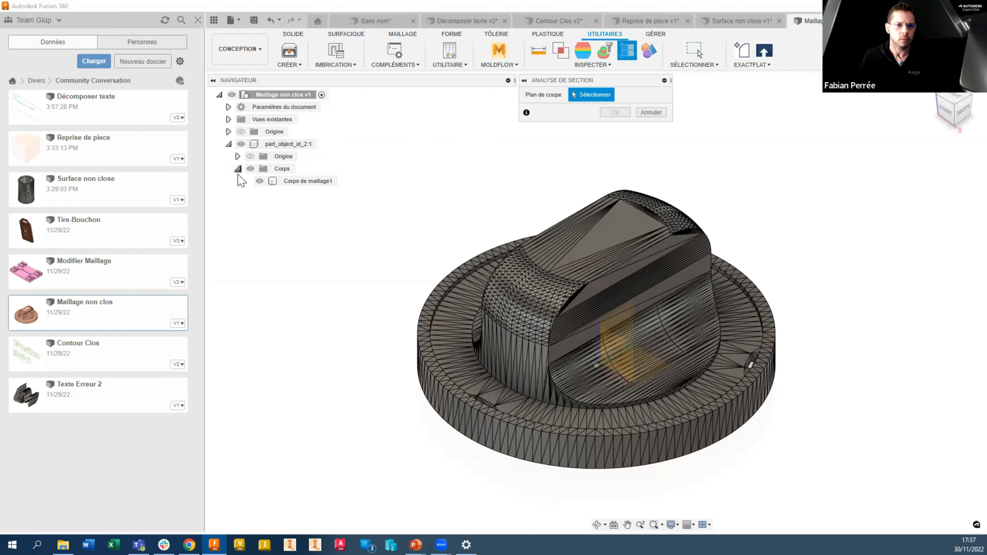
{"action": "left_click", "coordinate": [238, 156]}
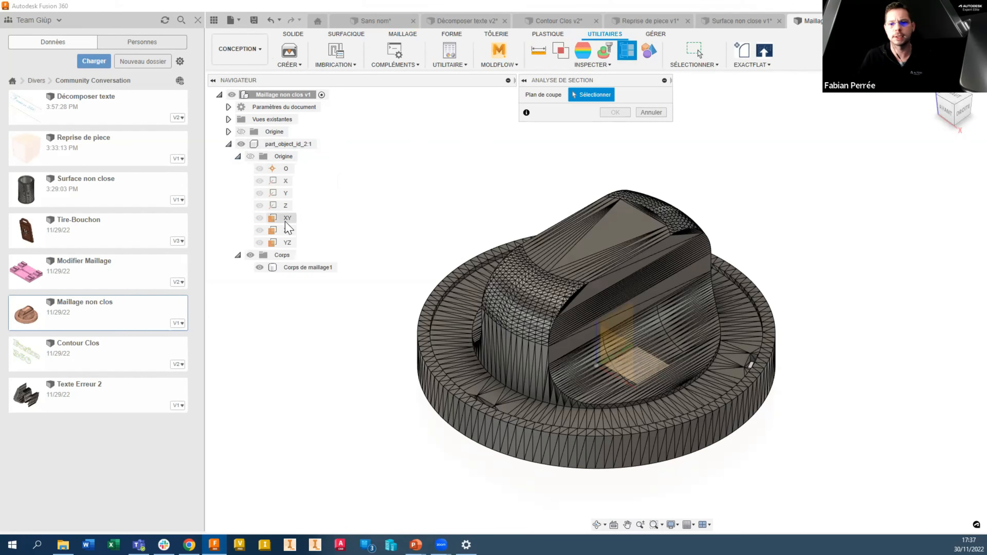
{"action": "left_click", "coordinate": [287, 230]}
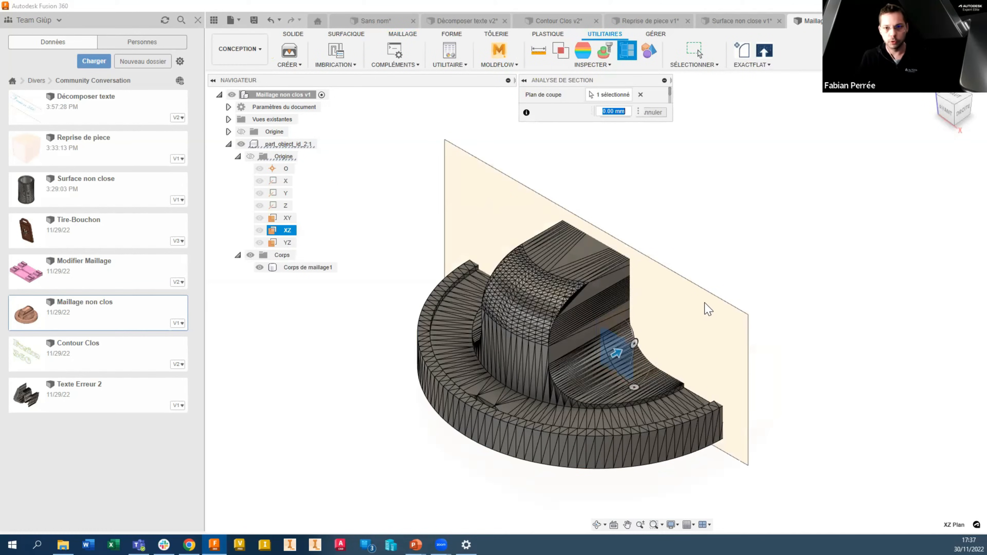
{"action": "mouse_move", "coordinate": [705, 308]}
{"action": "middle_mouse_down", "text": "shift"}
{"action": "mouse_move", "coordinate": [648, 359]}
{"action": "mouse_move", "coordinate": [639, 410]}
{"action": "mouse_move", "coordinate": [661, 369]}
{"action": "mouse_move", "coordinate": [657, 273]}
{"action": "mouse_move", "coordinate": [665, 288]}
{"action": "middle_mouse_up", "text": "shift"}
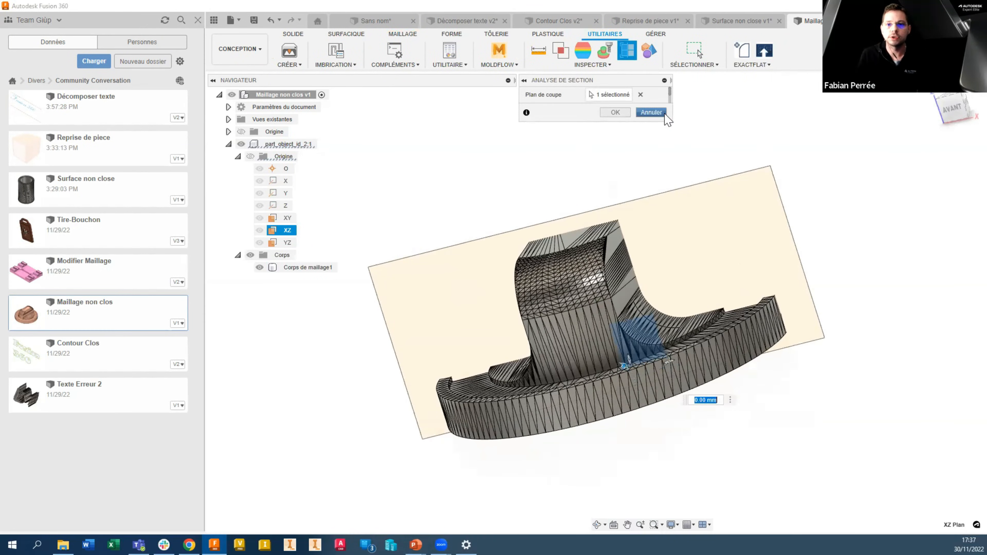
{"action": "left_click", "coordinate": [660, 114]}
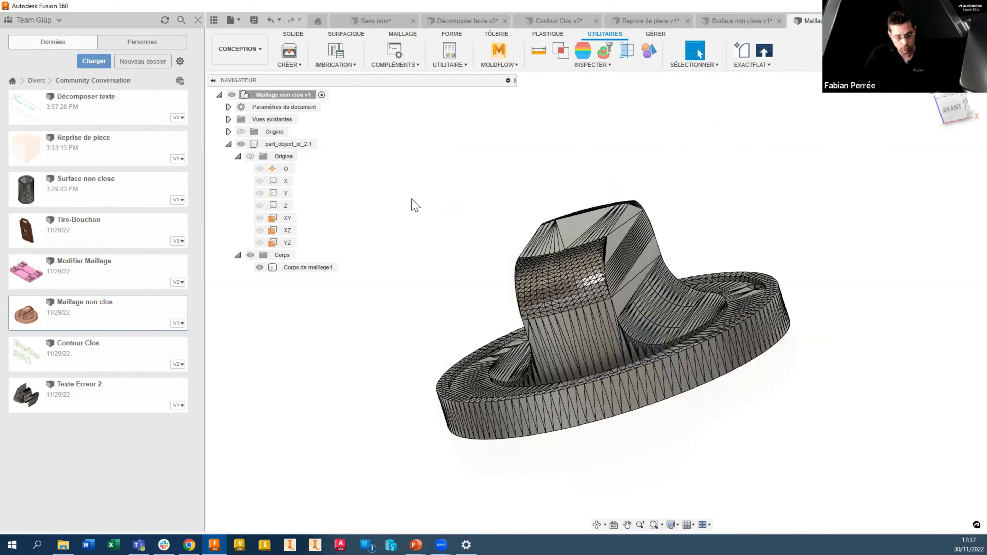
Step: Switch to the PowerPoint slideshow showing the slide on filling a surface or mesh
{"action": "middle_click_drag", "start_coordinate": [398, 244], "coordinate": [441, 248], "text": "shift"}
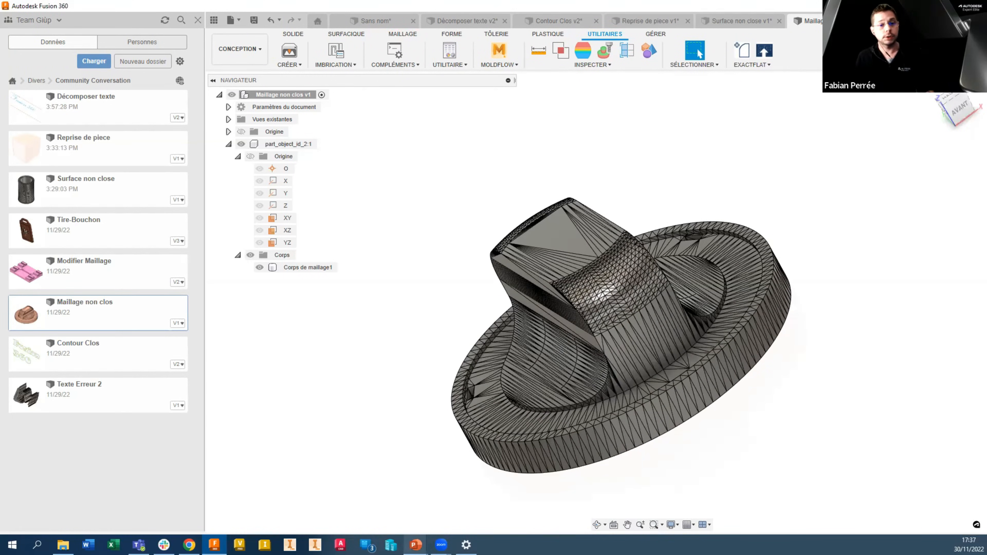
{"action": "mouse_move", "coordinate": [415, 543]}
{"action": "left_click", "coordinate": [425, 504]}
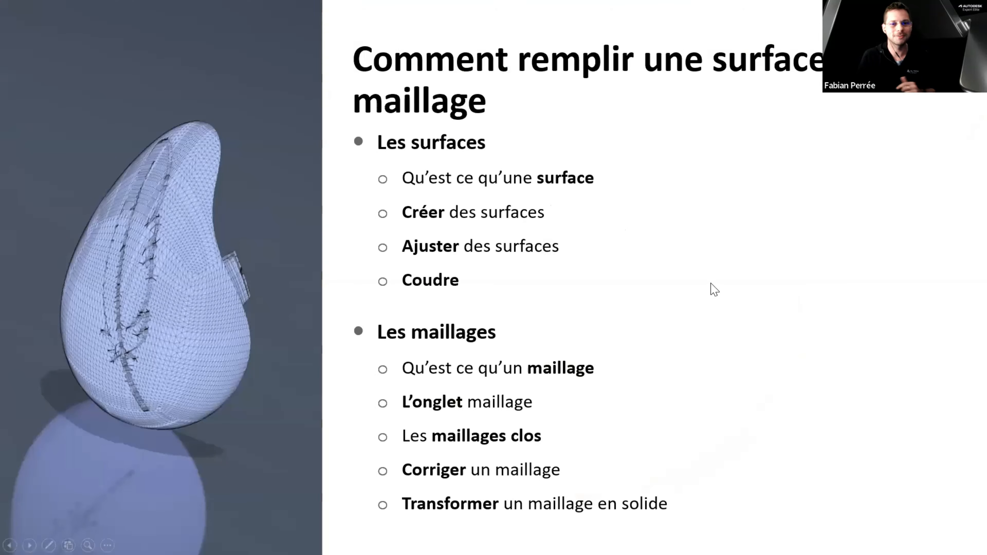
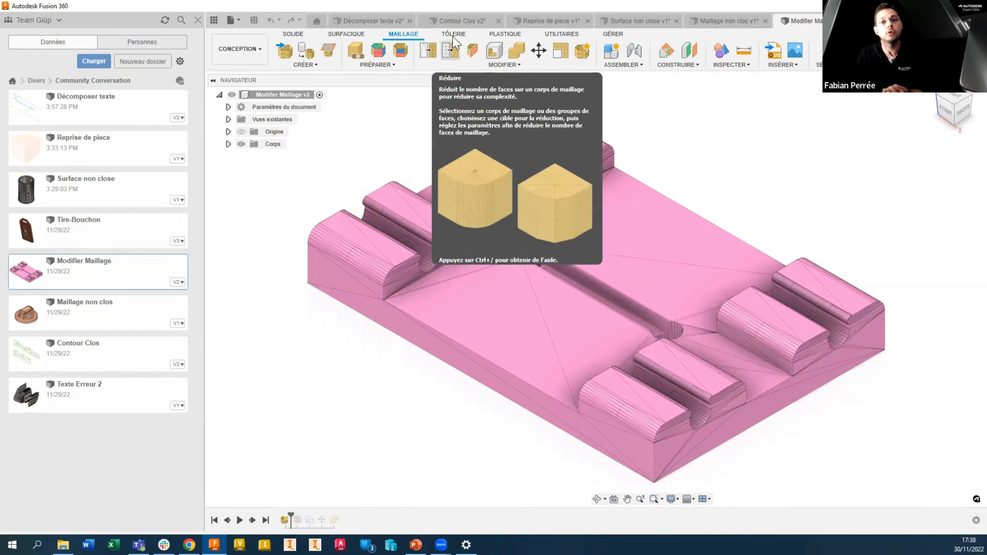
Step: Try reducing the Modifier Maillage plate mesh to a proportion of 25 with adaptive remeshing, and undo the reduction
{"action": "left_click", "coordinate": [451, 54]}
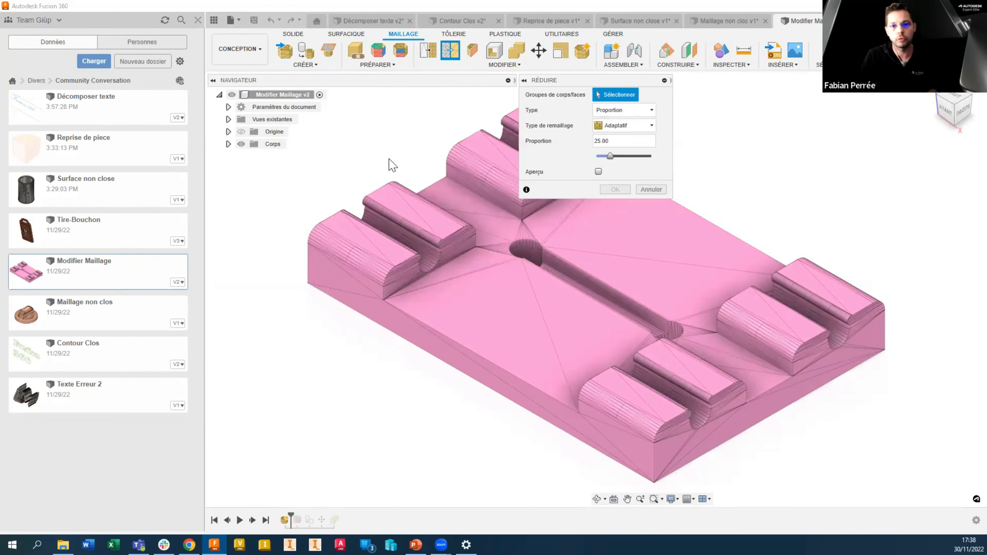
{"action": "left_click", "coordinate": [441, 228]}
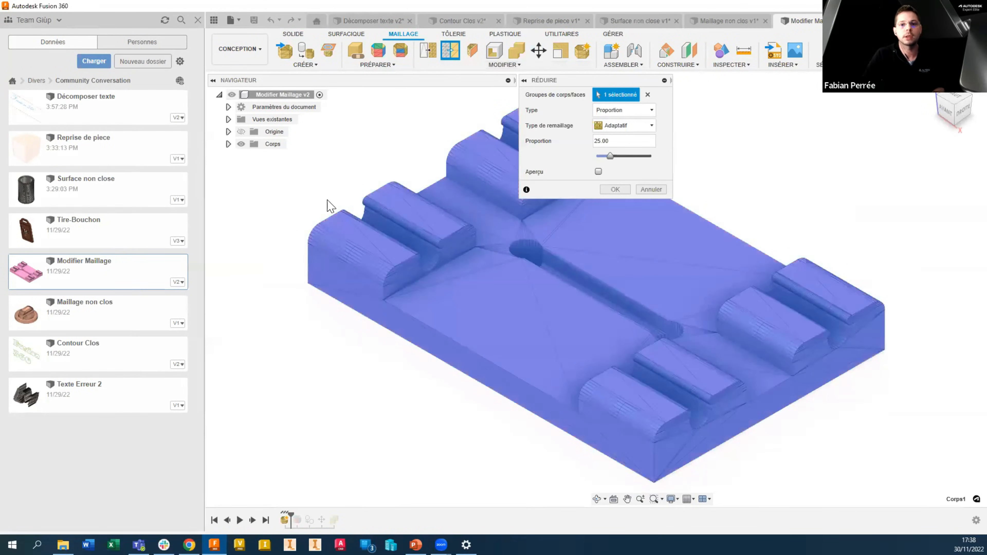
{"action": "left_click", "coordinate": [613, 189]}
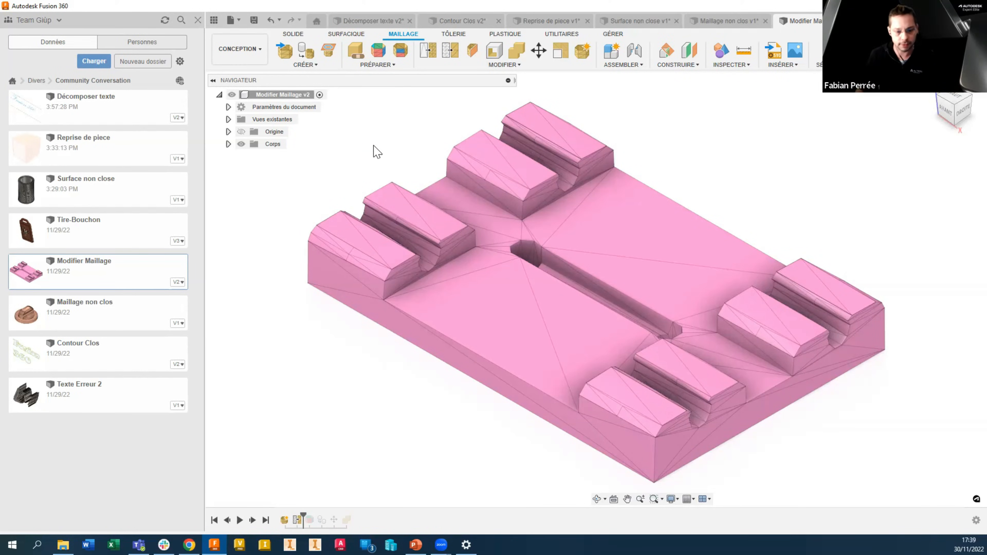
{"action": "key", "text": "ctrl+z"}
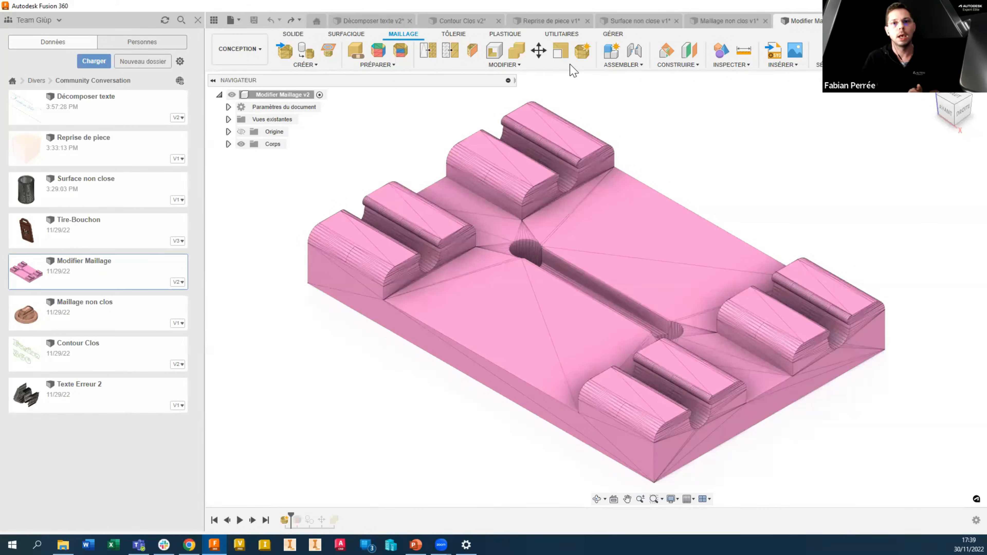
{"action": "left_click", "coordinate": [562, 34]}
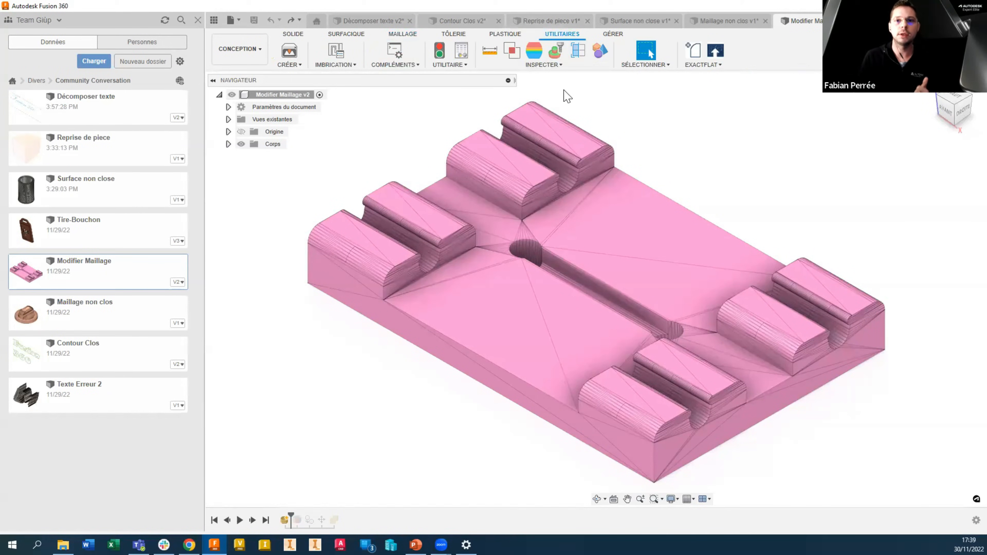
{"action": "left_click", "coordinate": [544, 65]}
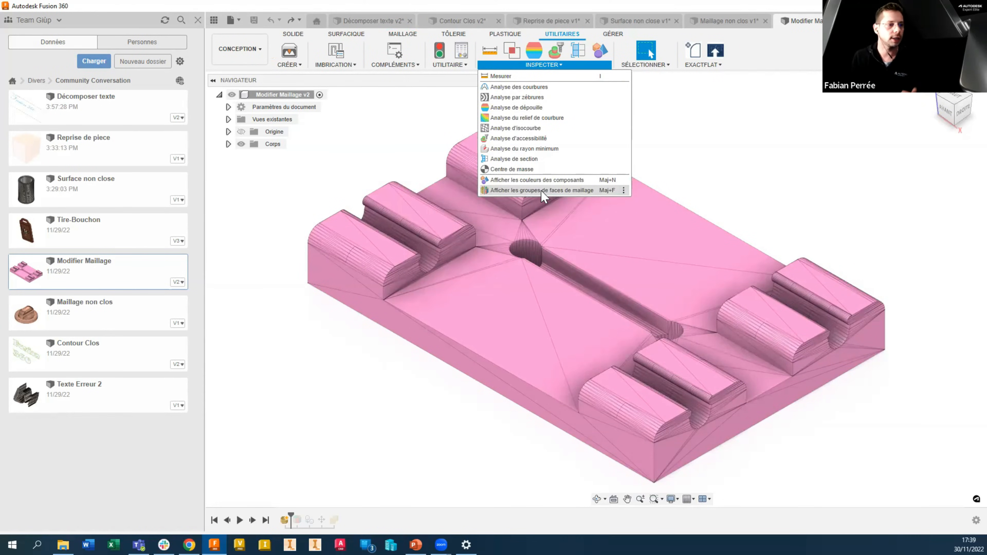
{"action": "left_click", "coordinate": [382, 144]}
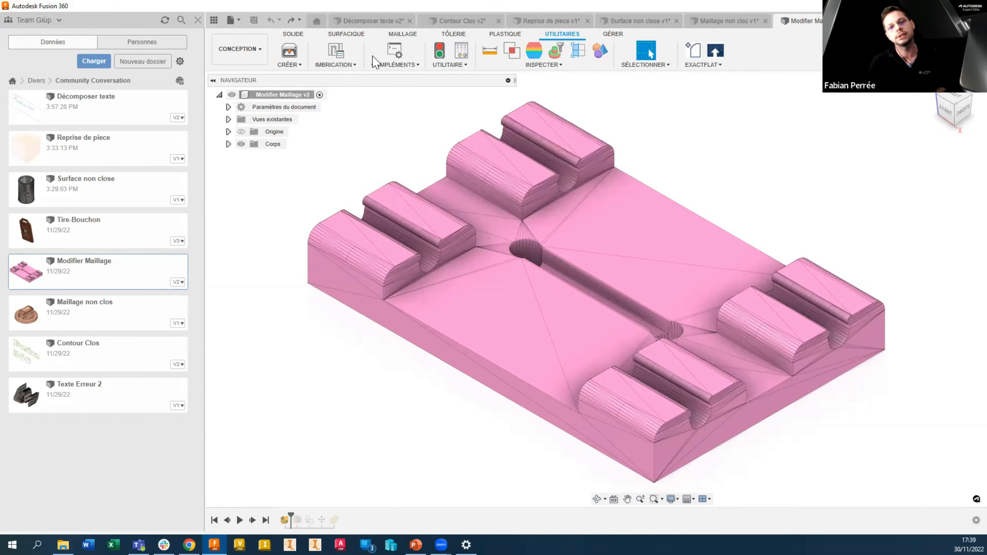
Step: Generate face groups on the whole plate mesh using the Précis type with a 0.001 mm boundary tolerance
{"action": "left_click", "coordinate": [405, 35]}
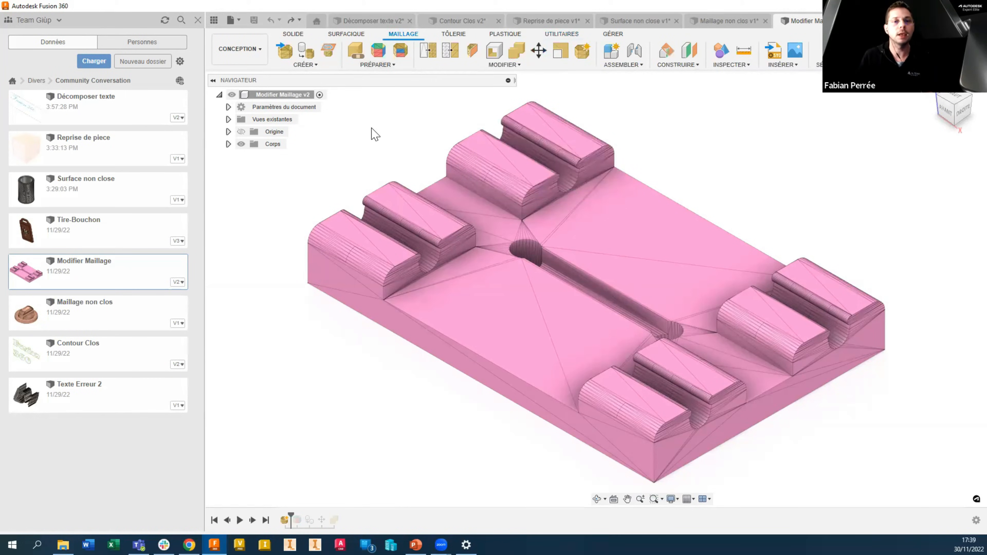
{"action": "left_click", "coordinate": [379, 52]}
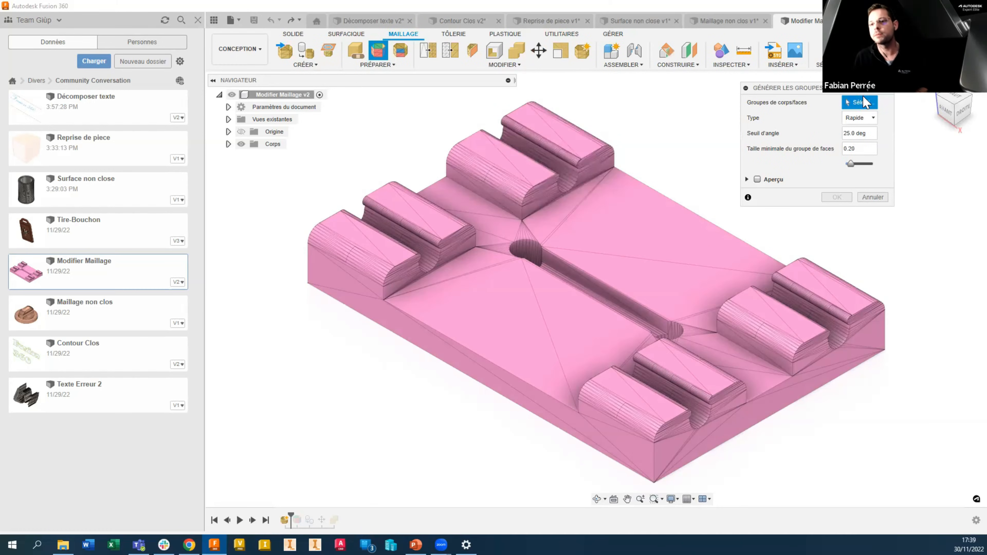
{"action": "left_click", "coordinate": [859, 118]}
{"action": "left_click", "coordinate": [857, 141]}
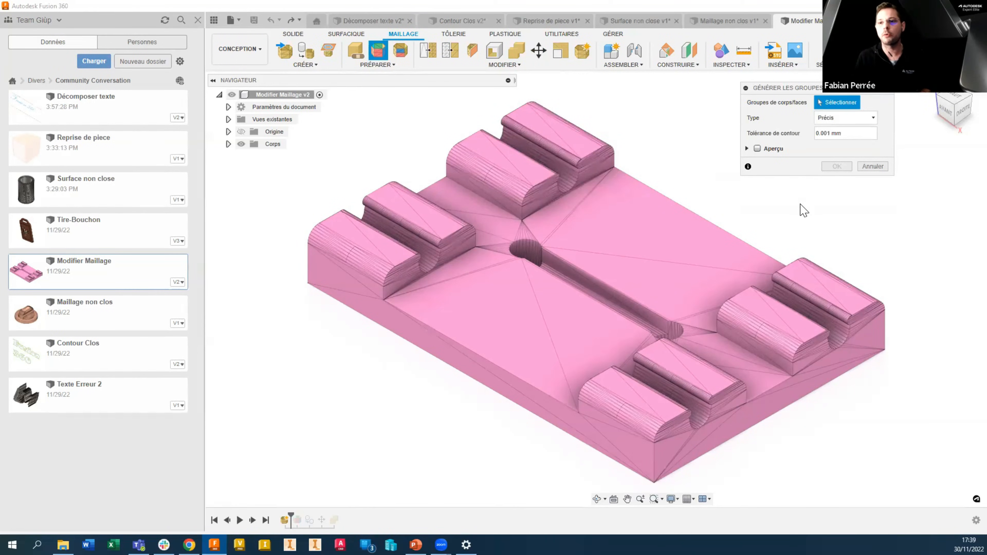
{"action": "left_click", "coordinate": [632, 252]}
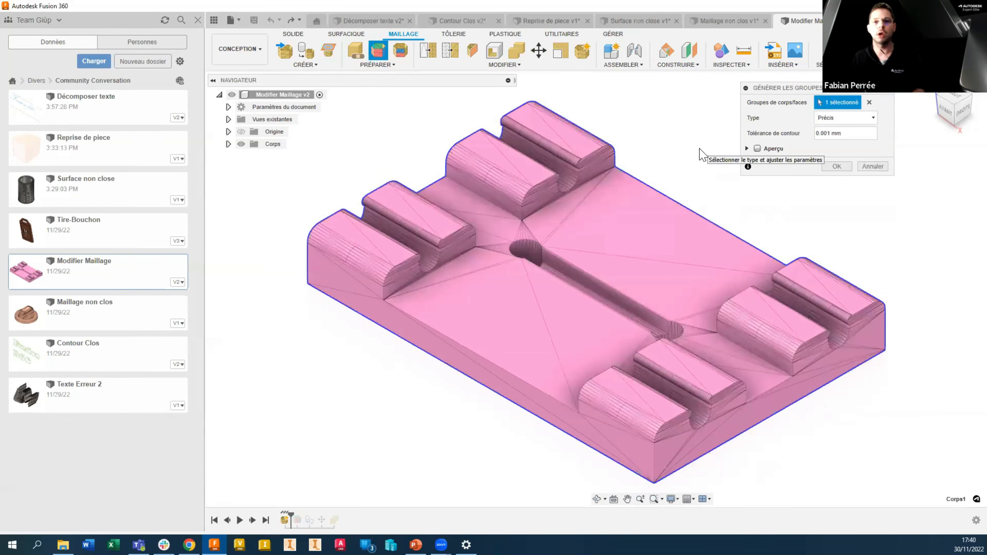
{"action": "left_click", "coordinate": [835, 166]}
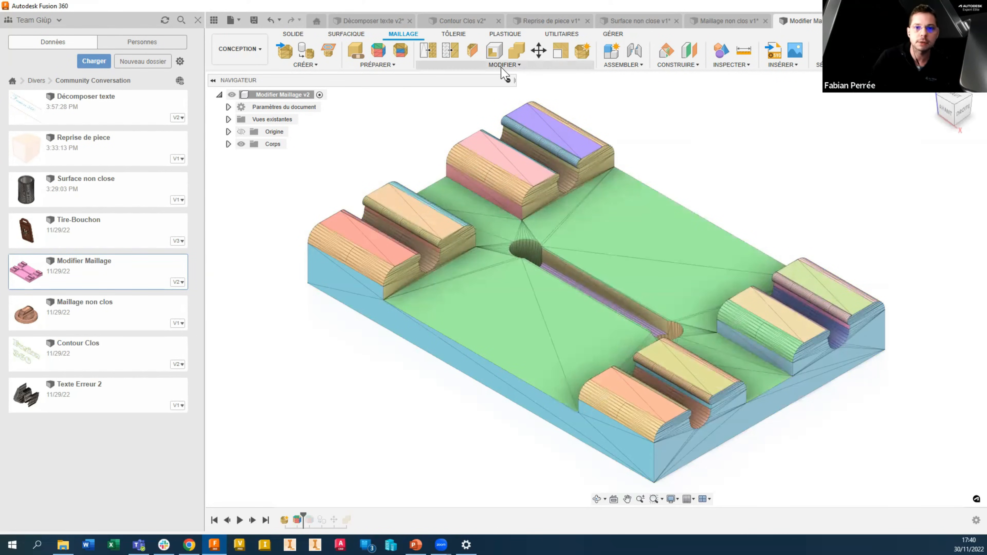
Step: Convert the plate mesh with face groups to a solid body using the Paramétrique operation and the prismatic method
{"action": "left_click", "coordinate": [502, 67]}
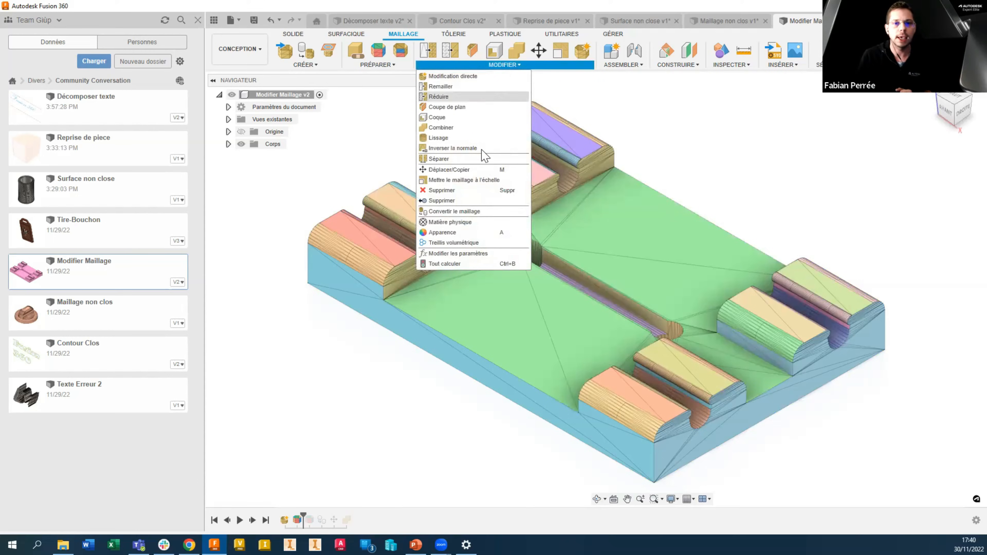
{"action": "left_click", "coordinate": [453, 211]}
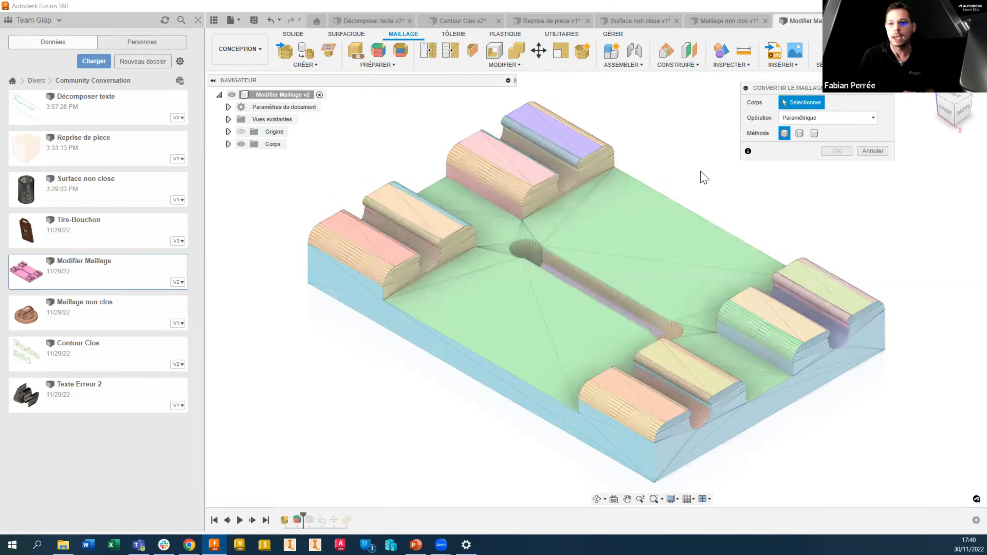
{"action": "left_click", "coordinate": [799, 134]}
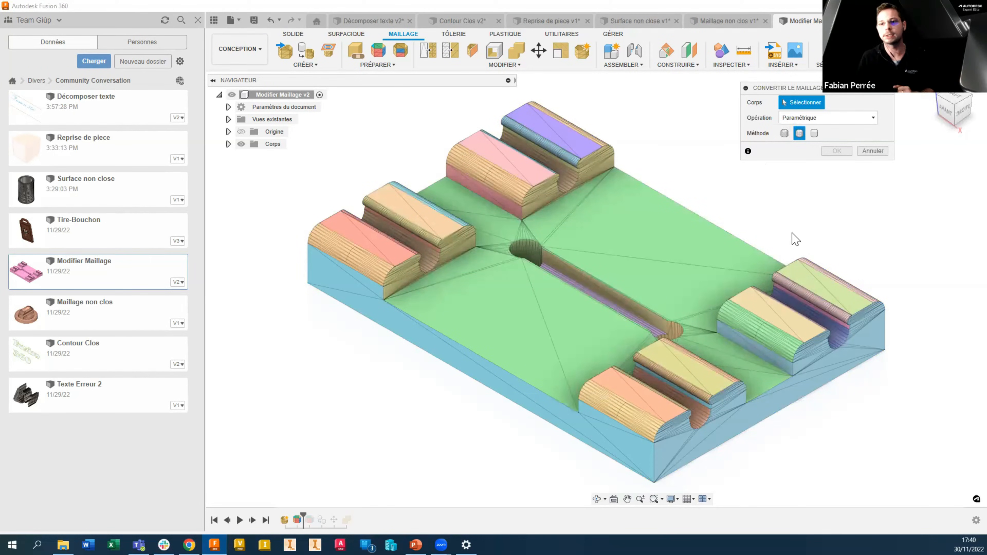
{"action": "left_click", "coordinate": [670, 229]}
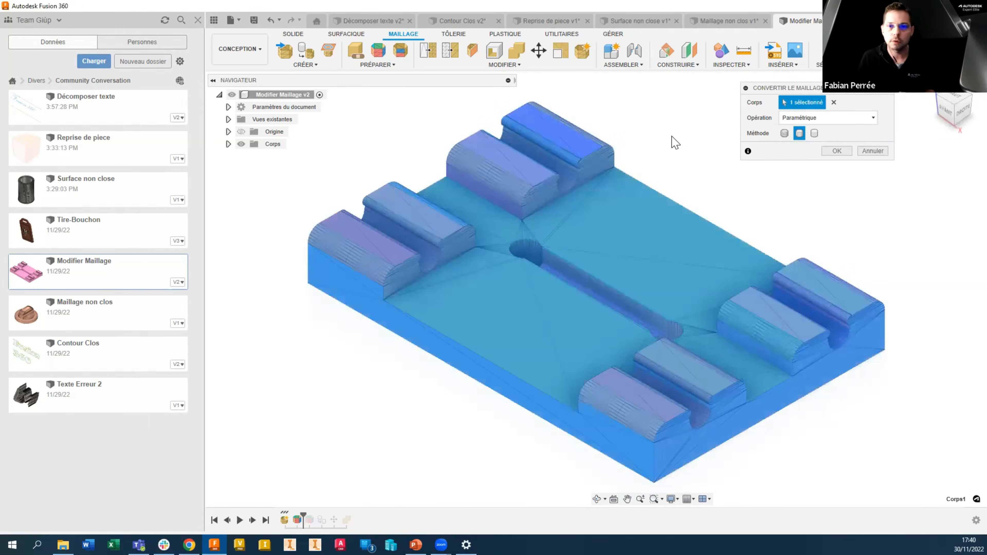
{"action": "left_click", "coordinate": [828, 150]}
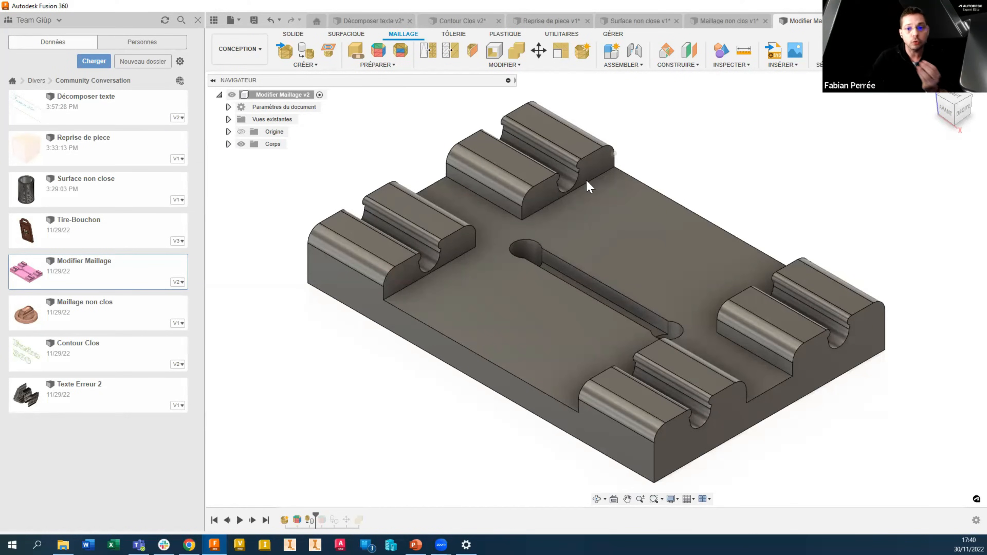
{"action": "left_click", "coordinate": [664, 233]}
{"action": "left_click_drag", "start_coordinate": [708, 172], "coordinate": [719, 145]}
{"action": "key", "text": "Escape"}
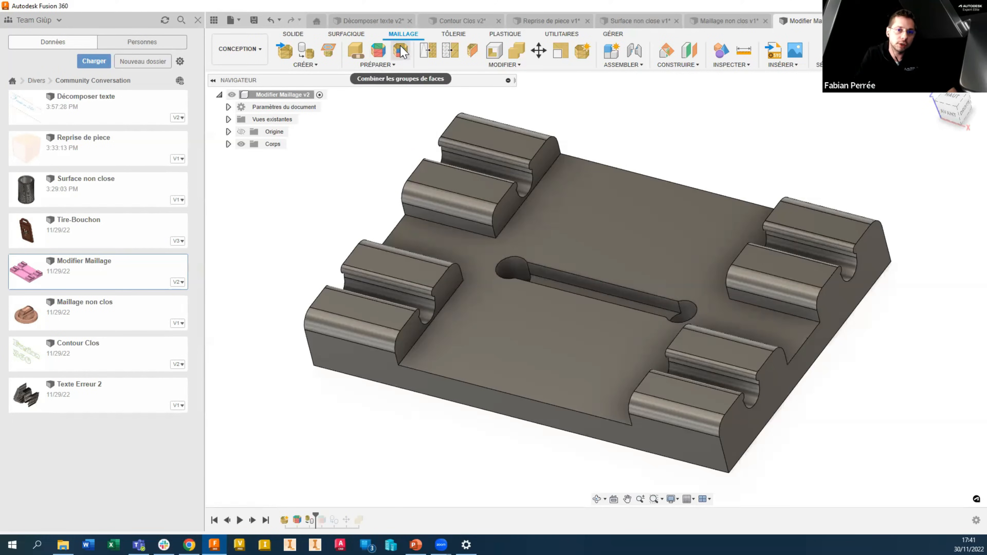
{"action": "mouse_move", "coordinate": [403, 52]}
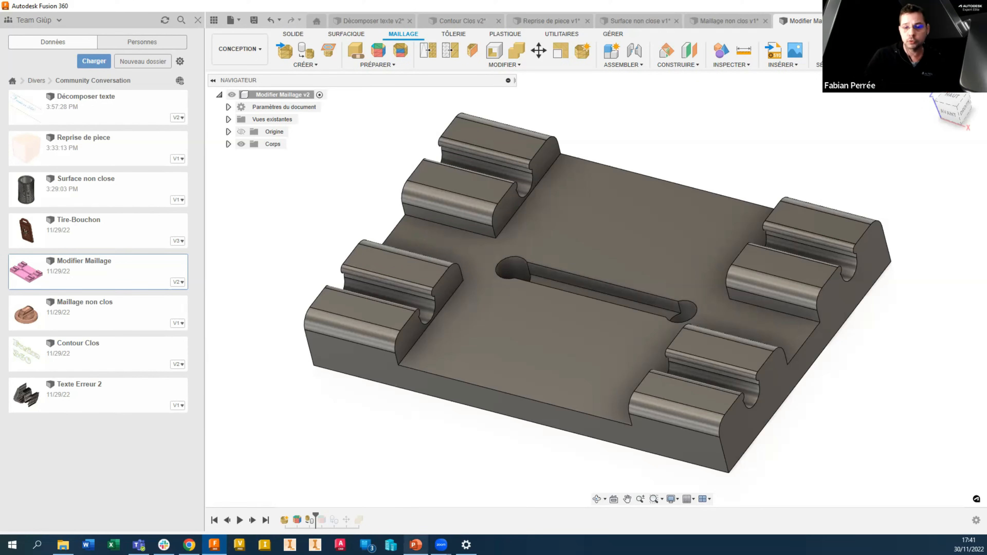
{"action": "mouse_move", "coordinate": [416, 544]}
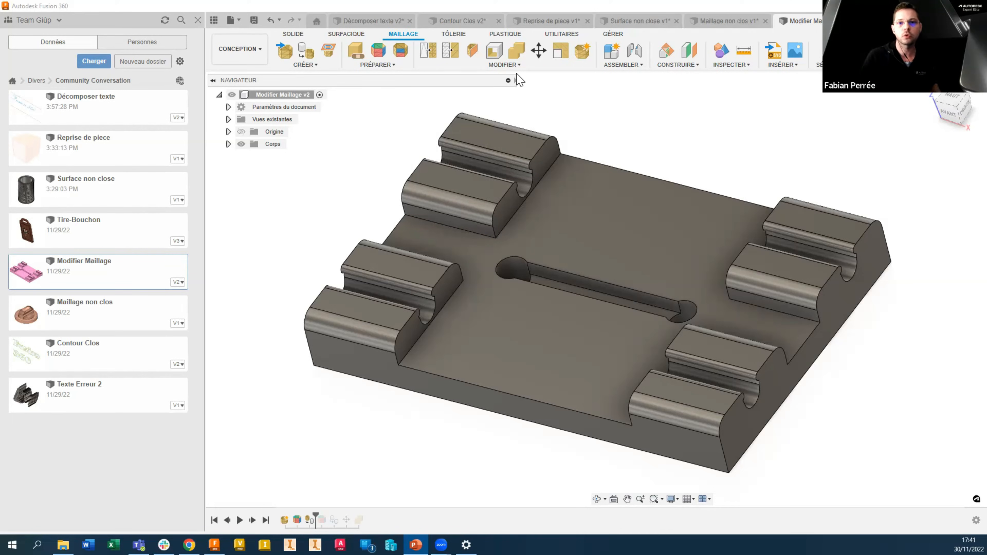
{"action": "left_click", "coordinate": [504, 65]}
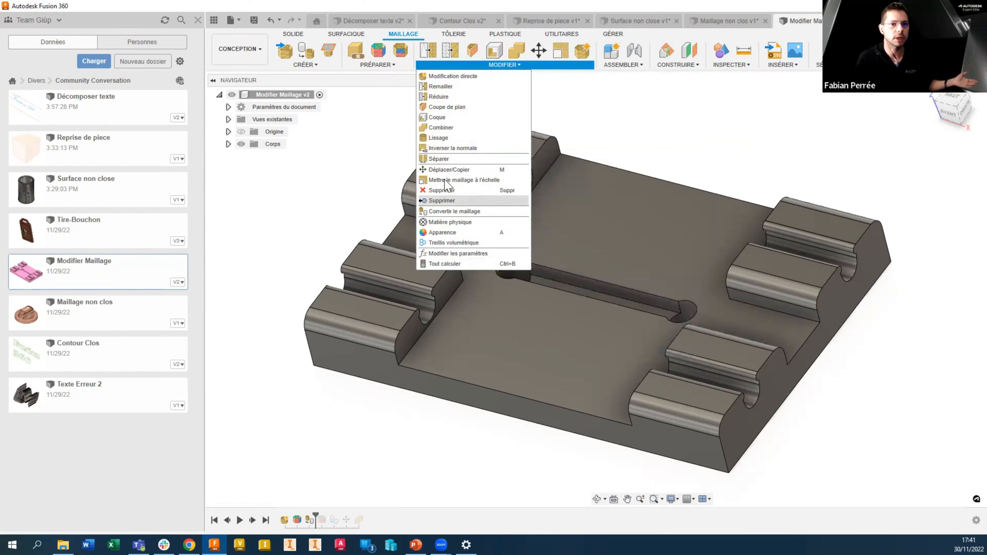
{"action": "left_click", "coordinate": [305, 65]}
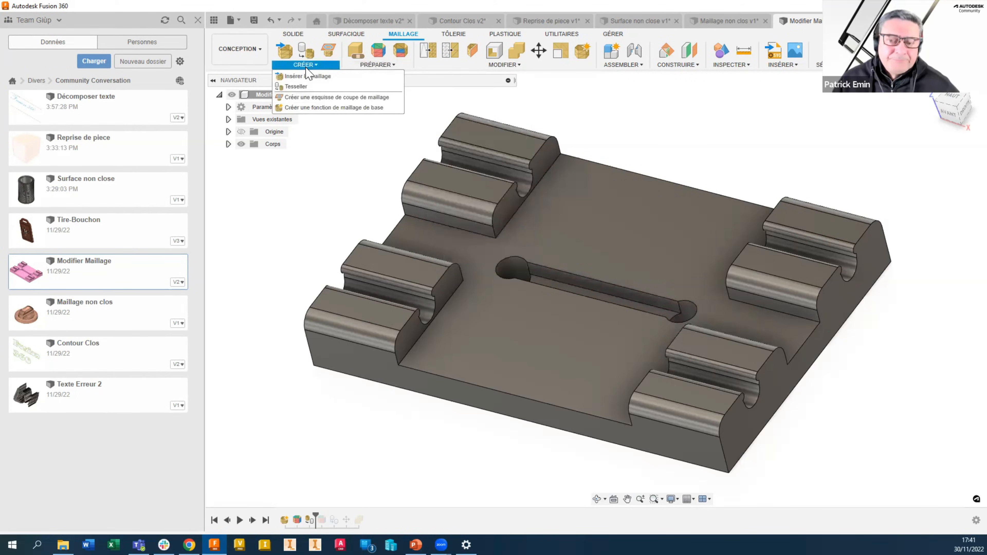
{"action": "mouse_move", "coordinate": [497, 63]}
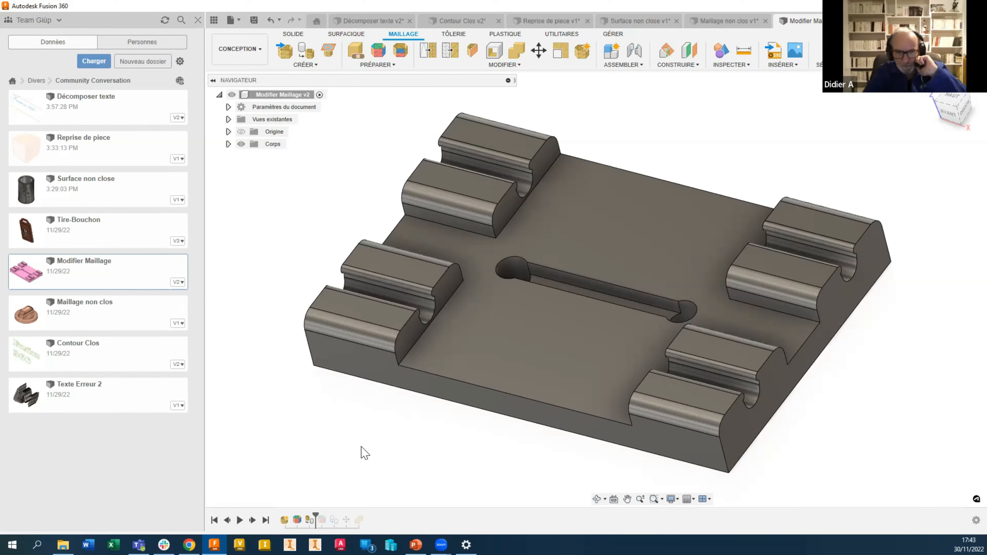
Step: Examine the converted plate's large flat face and the rounded face of a corner block up close
{"action": "left_click", "coordinate": [489, 341]}
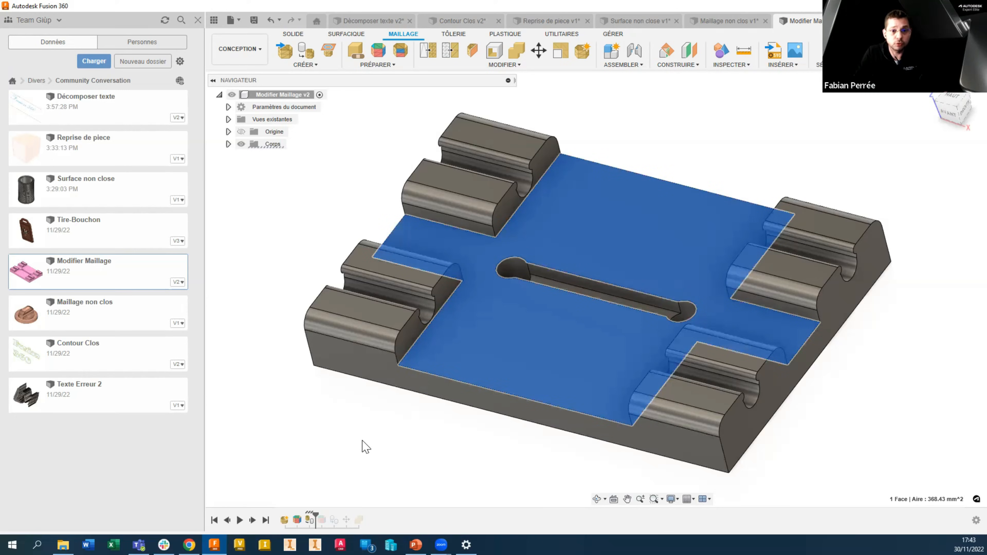
{"action": "left_click", "coordinate": [343, 327]}
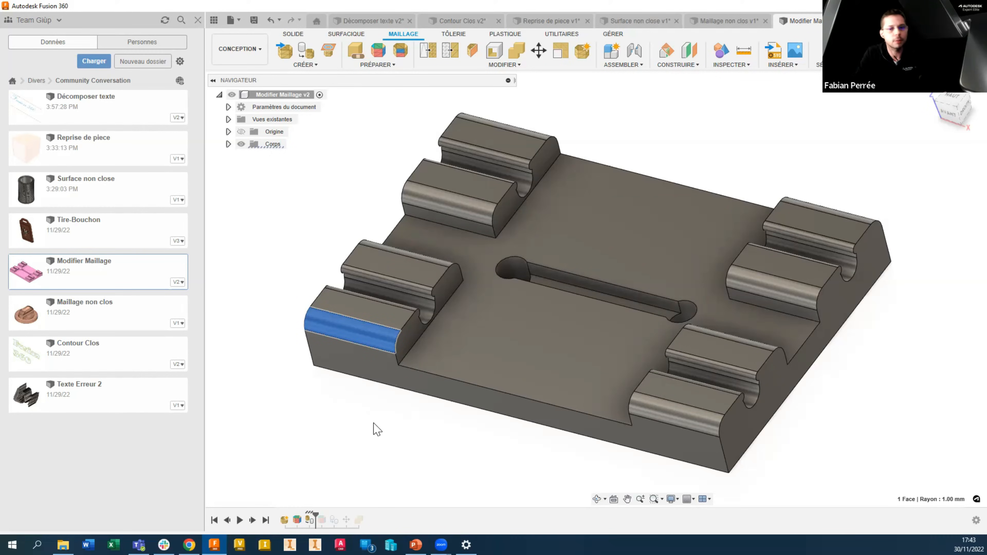
{"action": "scroll", "coordinate": [376, 341], "scroll_direction": "up", "scroll_amount": 5}
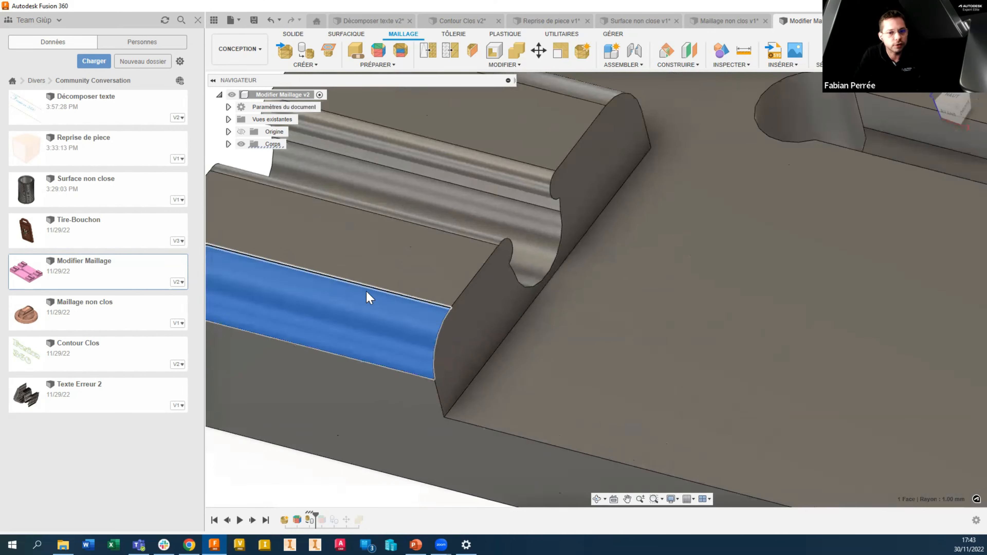
{"action": "scroll", "coordinate": [330, 456], "scroll_direction": "down", "scroll_amount": 2}
{"action": "scroll", "coordinate": [328, 451], "scroll_direction": "down", "scroll_amount": 2}
{"action": "middle_click_drag", "start_coordinate": [328, 452], "coordinate": [384, 390]}
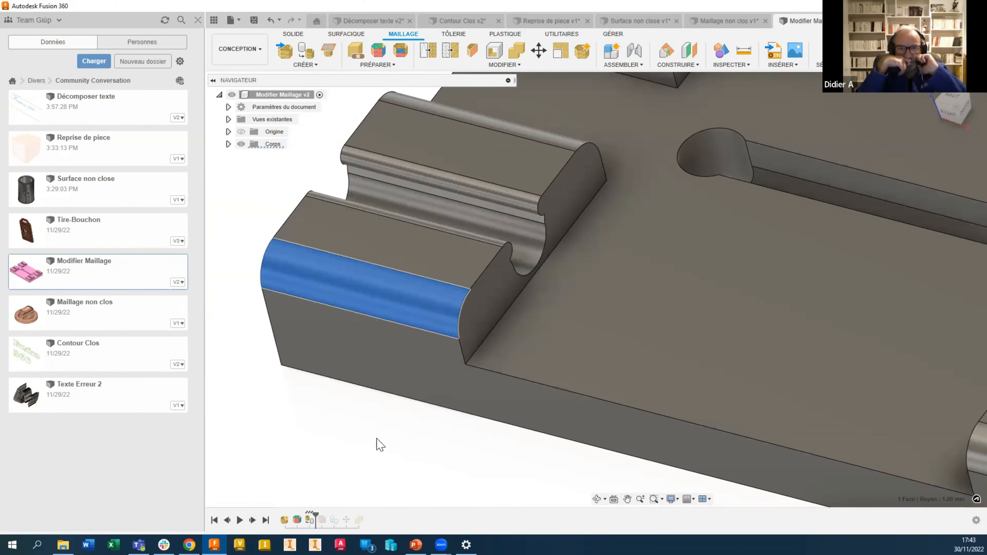
{"action": "key", "text": "Escape"}
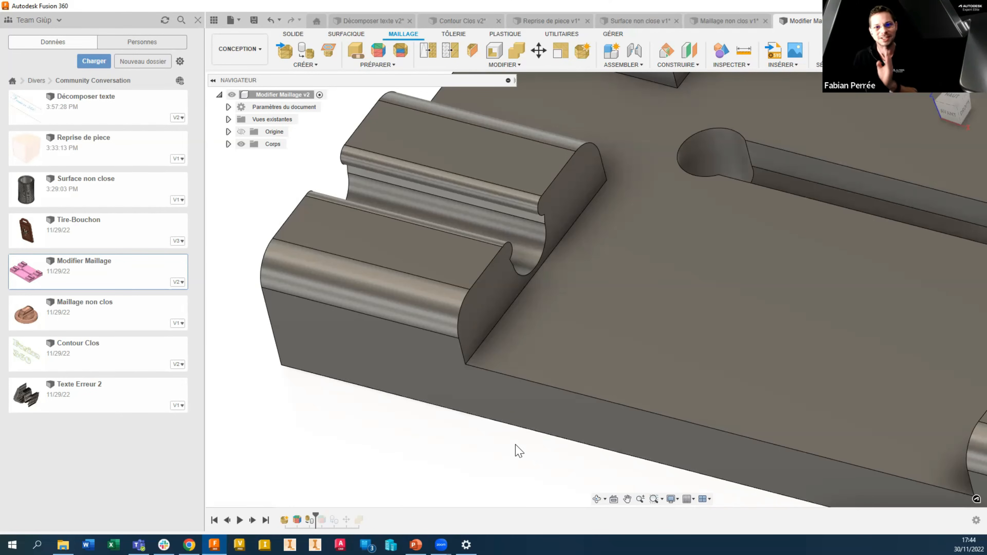
{"action": "scroll", "coordinate": [444, 431], "scroll_direction": "down", "scroll_amount": 10}
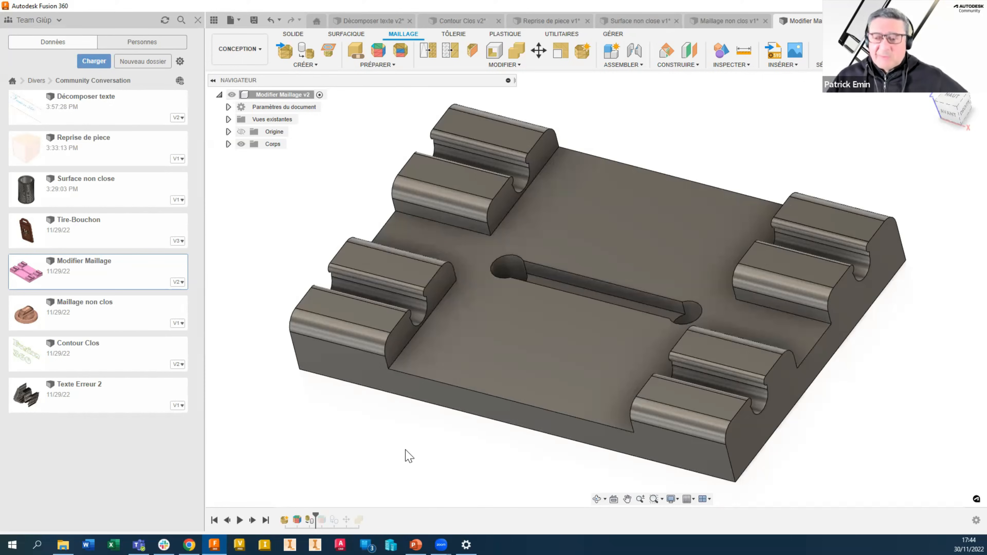
Step: Switch to the PowerPoint slideshow's slide on copying and reusing bodies or components, and return to Fusion 360
{"action": "key", "text": "alt+Tab"}
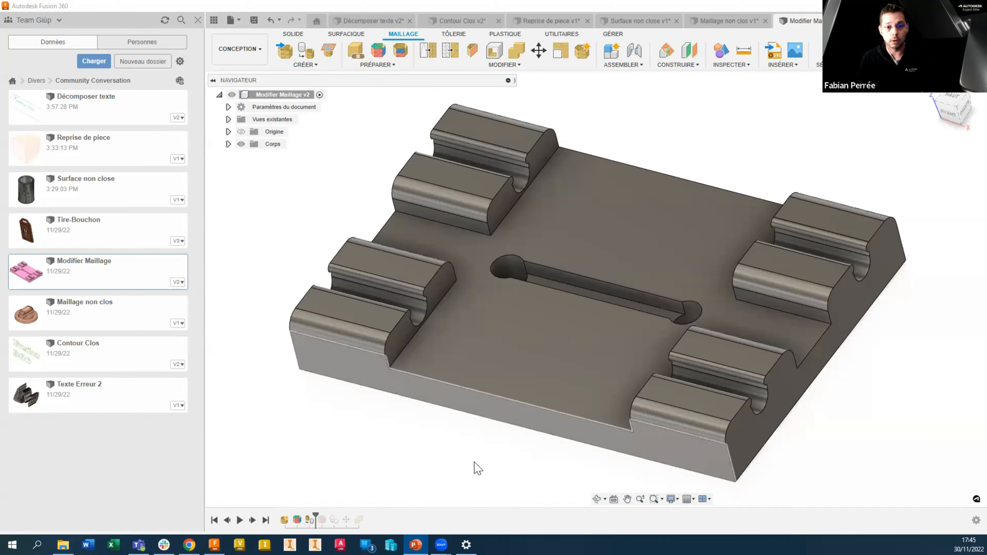
{"action": "key", "text": "alt+Tab"}
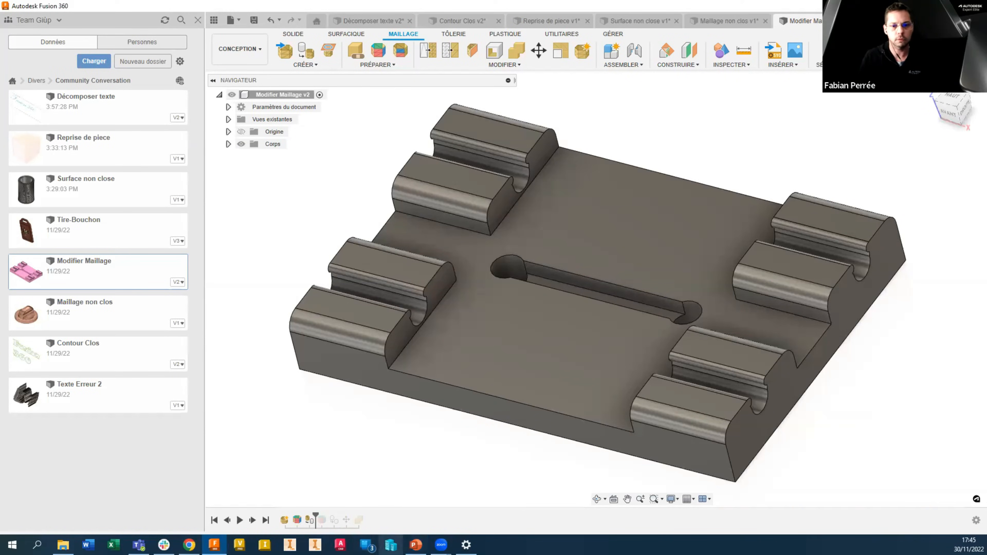
{"action": "key", "text": "alt+Tab"}
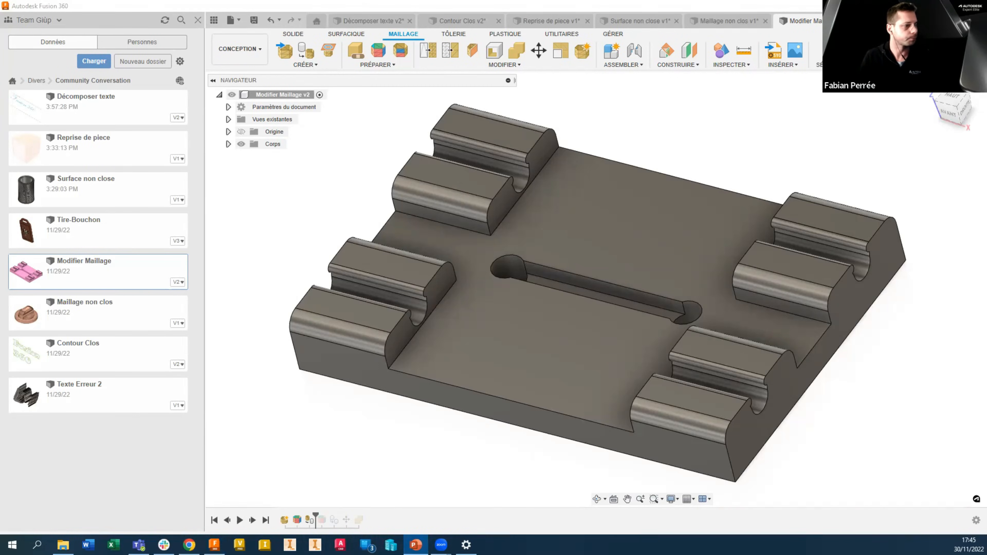
{"action": "key", "text": "alt+Tab"}
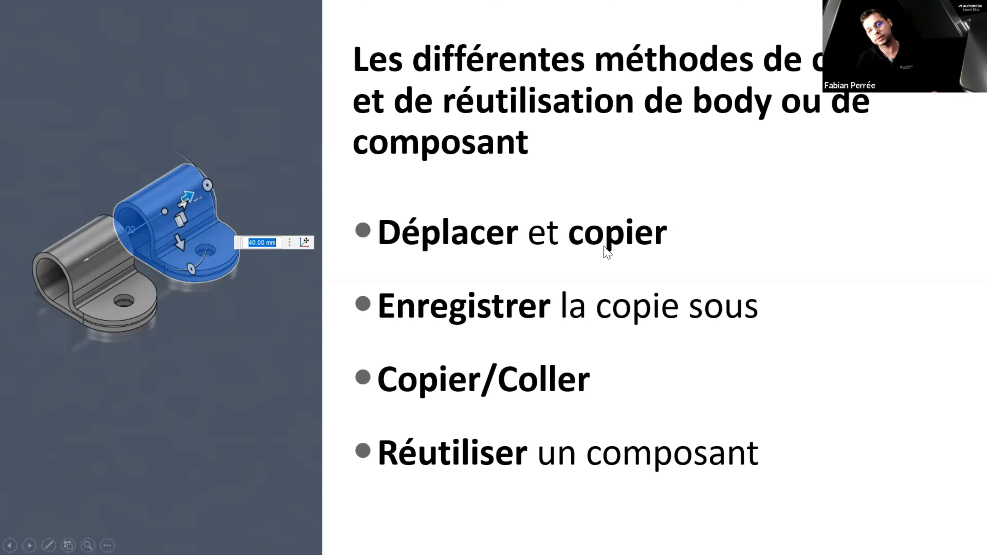
{"action": "key", "text": "alt+Tab"}
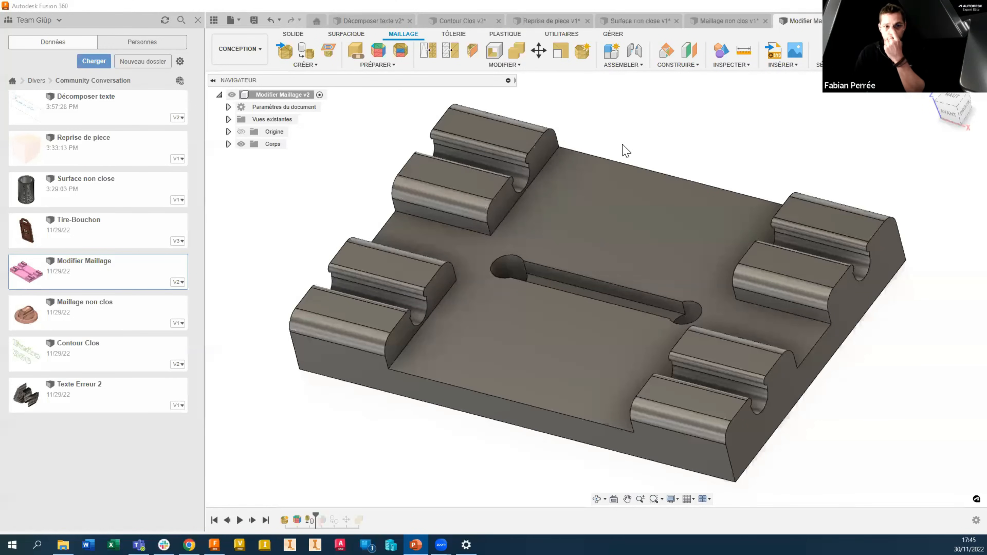
Step: Open the Tire-Bouchon design from the Community Conversation folder and hide the project data list
{"action": "double_click", "coordinate": [100, 228]}
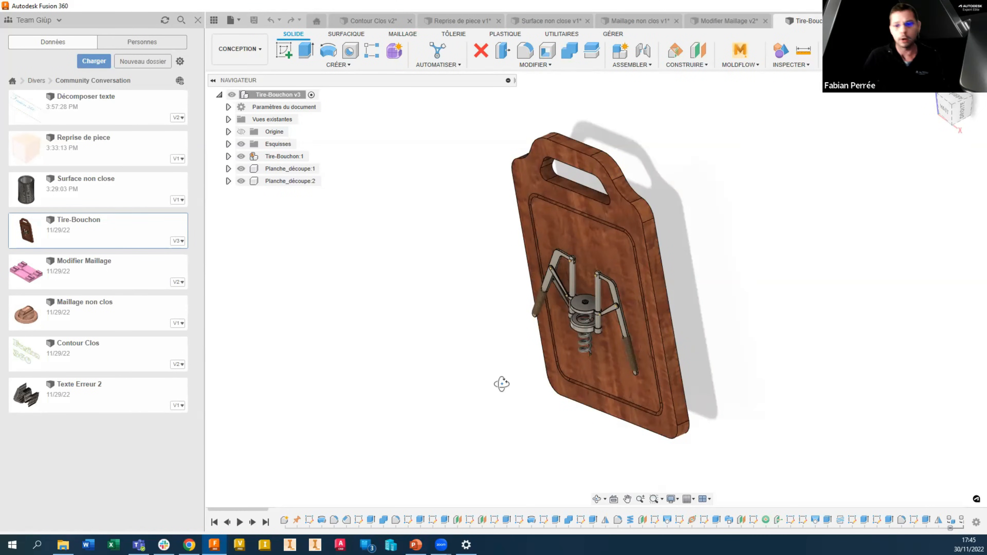
{"action": "middle_click_drag", "start_coordinate": [502, 384], "coordinate": [628, 269], "text": "shift"}
{"action": "scroll", "coordinate": [629, 273], "scroll_direction": "up", "scroll_amount": 6}
{"action": "middle_click_drag", "start_coordinate": [409, 329], "coordinate": [515, 256]}
{"action": "scroll", "coordinate": [334, 342], "scroll_direction": "down", "scroll_amount": 1}
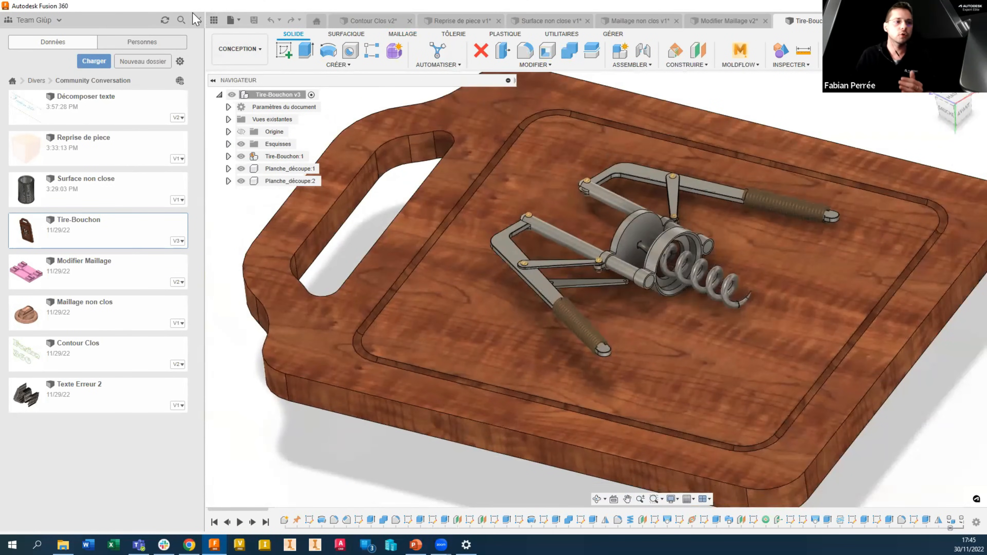
{"action": "left_click", "coordinate": [196, 19]}
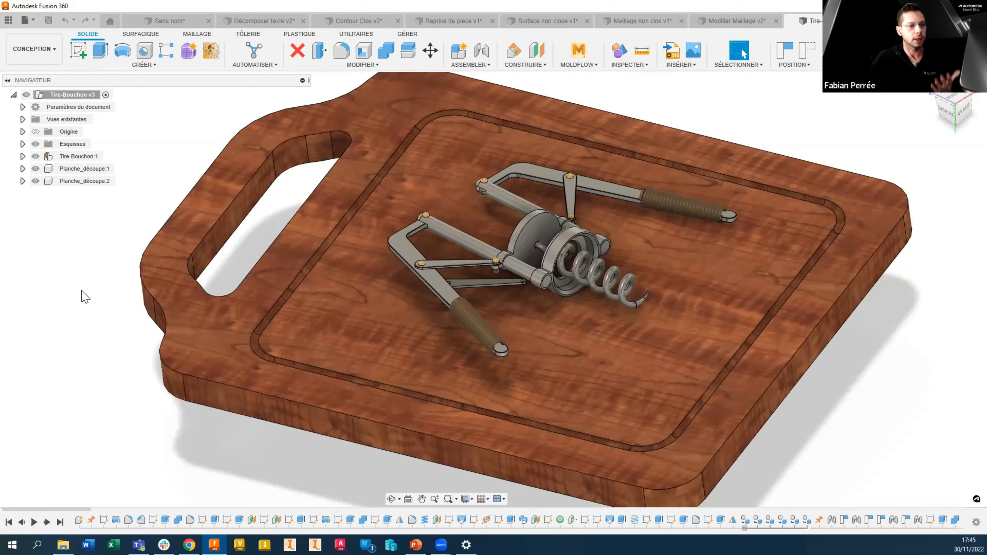
Step: Try copying and pasting the Planche_découpe:2 component within the design, expand the copy's contents, and undo the paste
{"action": "left_click", "coordinate": [58, 181]}
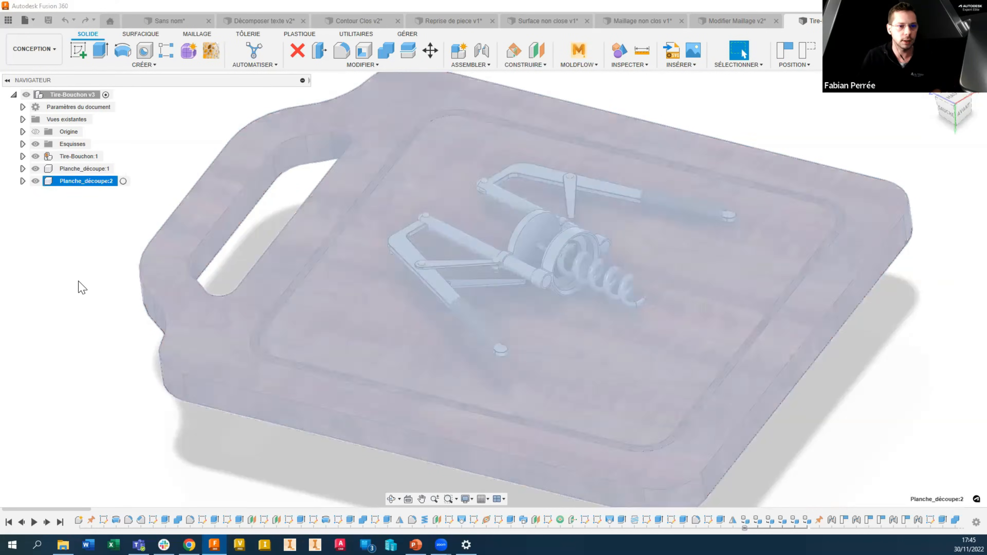
{"action": "left_click", "coordinate": [78, 281]}
{"action": "left_click", "coordinate": [64, 182]}
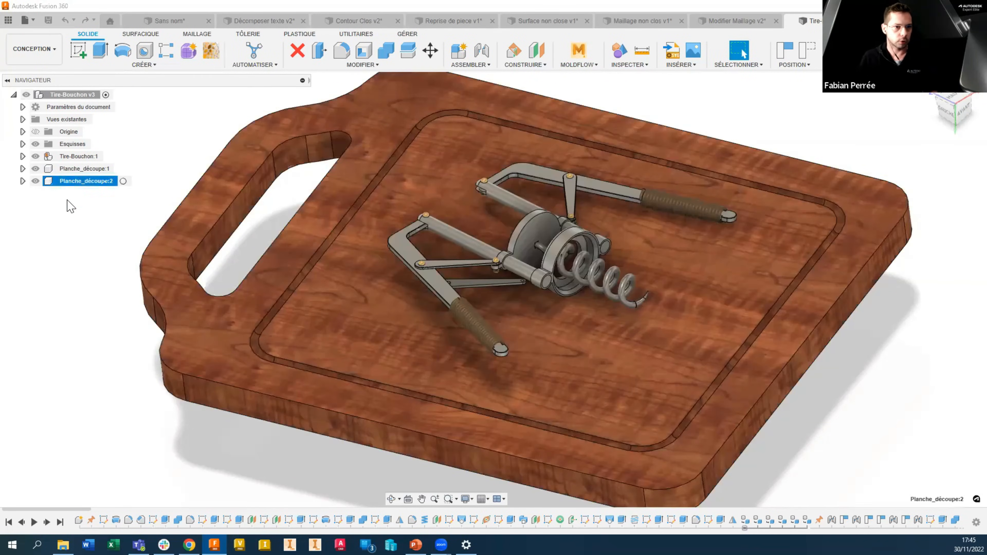
{"action": "key", "text": "ctrl+v"}
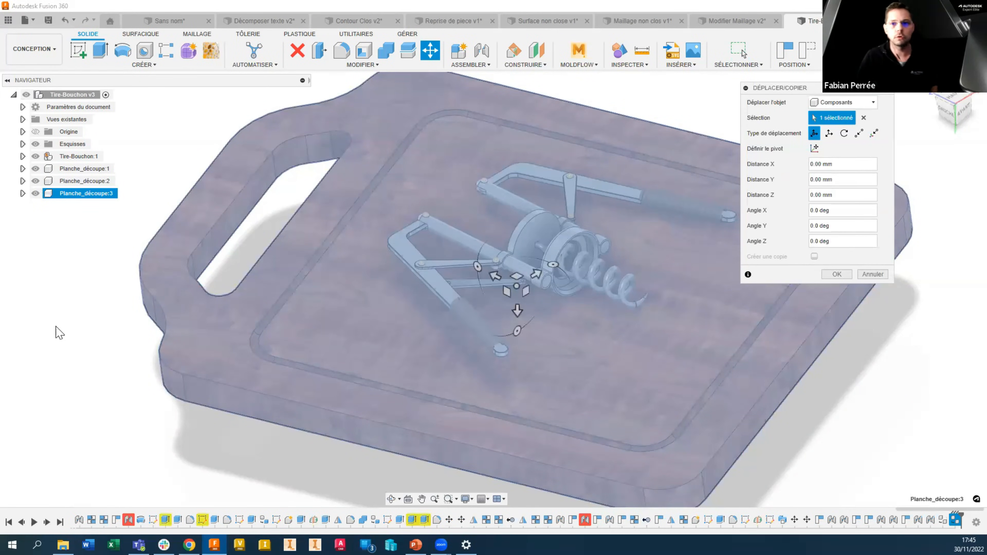
{"action": "scroll", "coordinate": [108, 381], "scroll_direction": "down", "scroll_amount": 2}
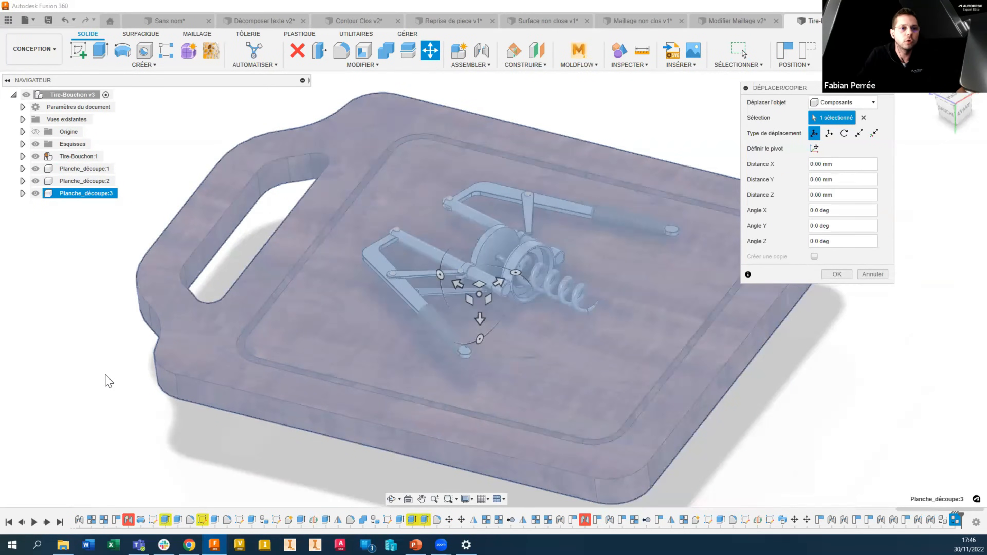
{"action": "scroll", "coordinate": [109, 381], "scroll_direction": "down", "scroll_amount": 1}
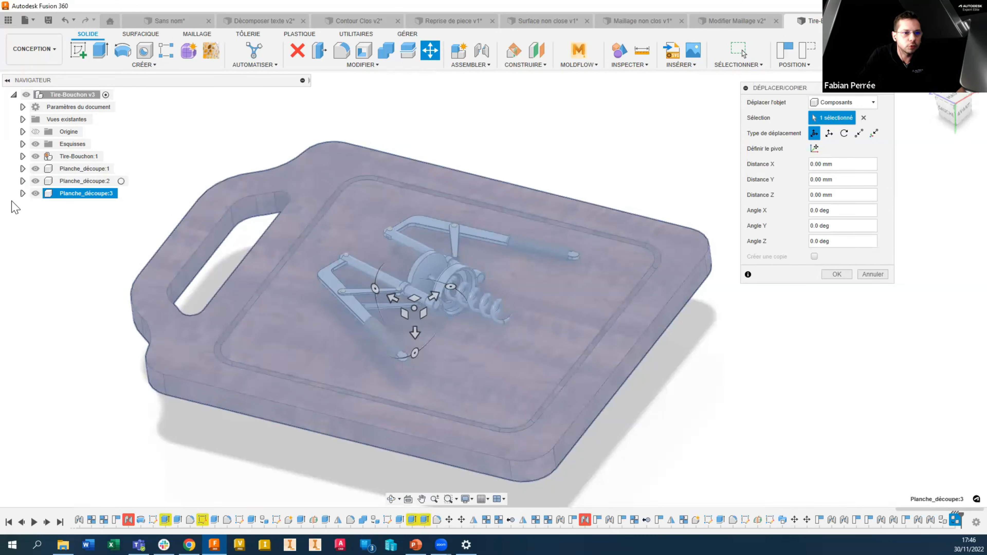
{"action": "left_click", "coordinate": [23, 193]}
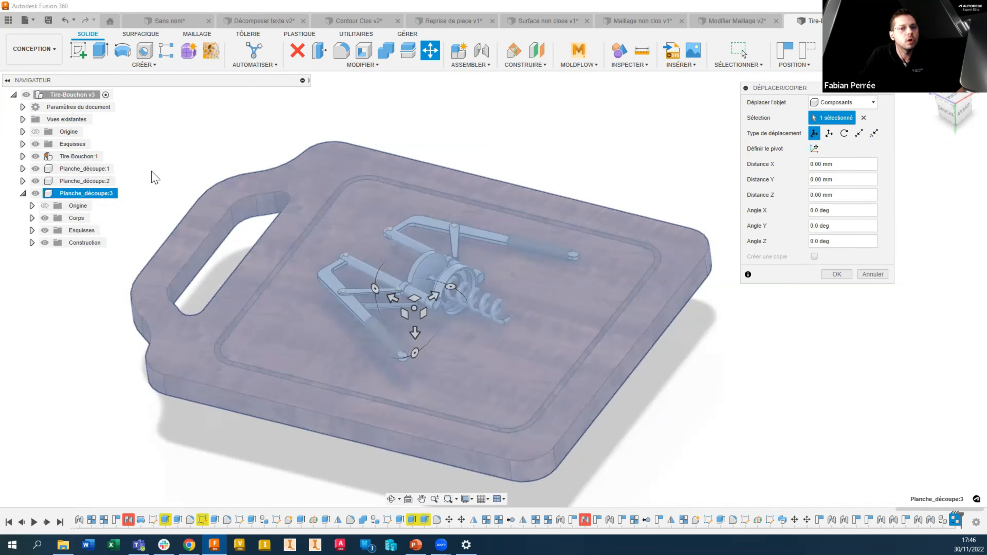
{"action": "left_click", "coordinate": [871, 274]}
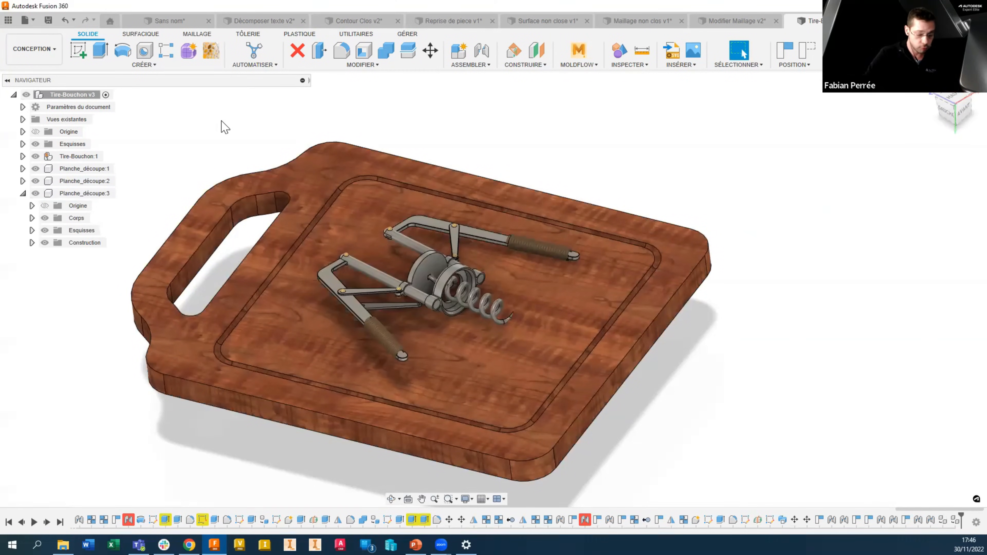
{"action": "key", "text": "ctrl+z"}
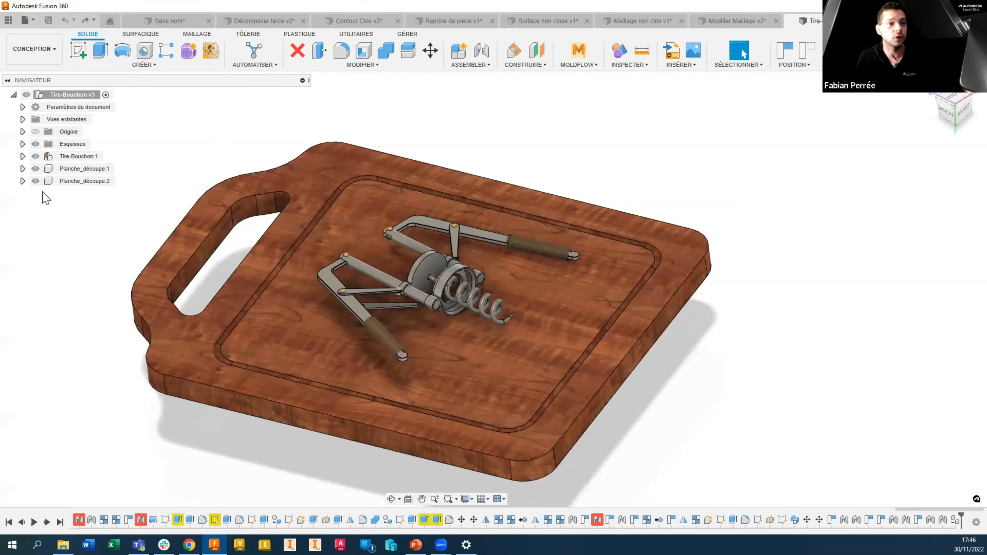
Step: Show the Save Copy As settings for the Planche_découpe:1 component, and cancel without saving
{"action": "right_click", "coordinate": [53, 172]}
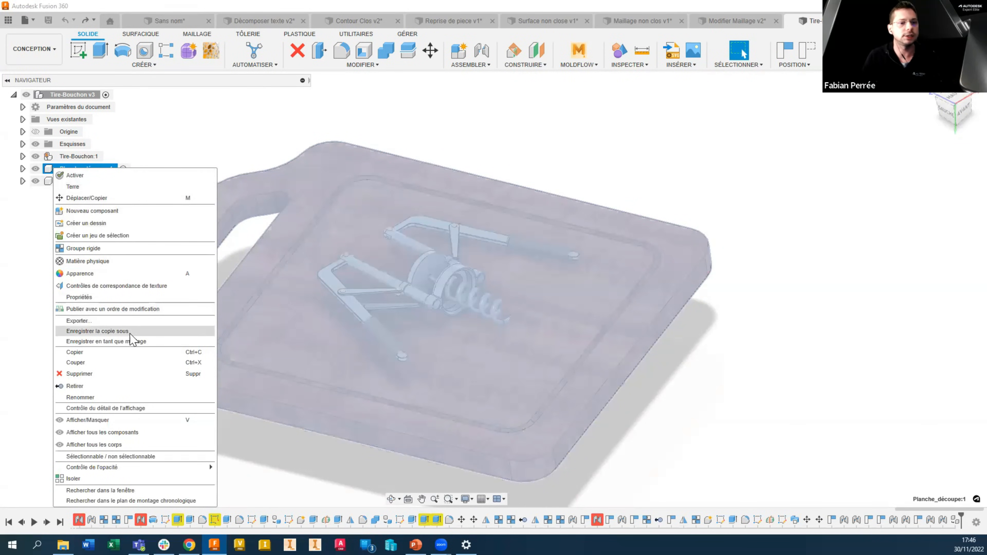
{"action": "left_click", "coordinate": [114, 332]}
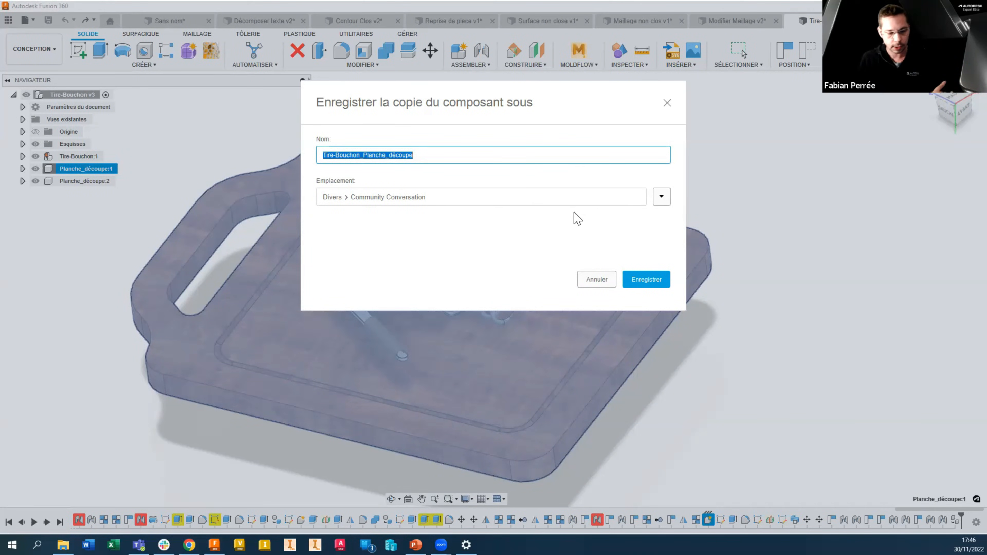
{"action": "left_click", "coordinate": [595, 280]}
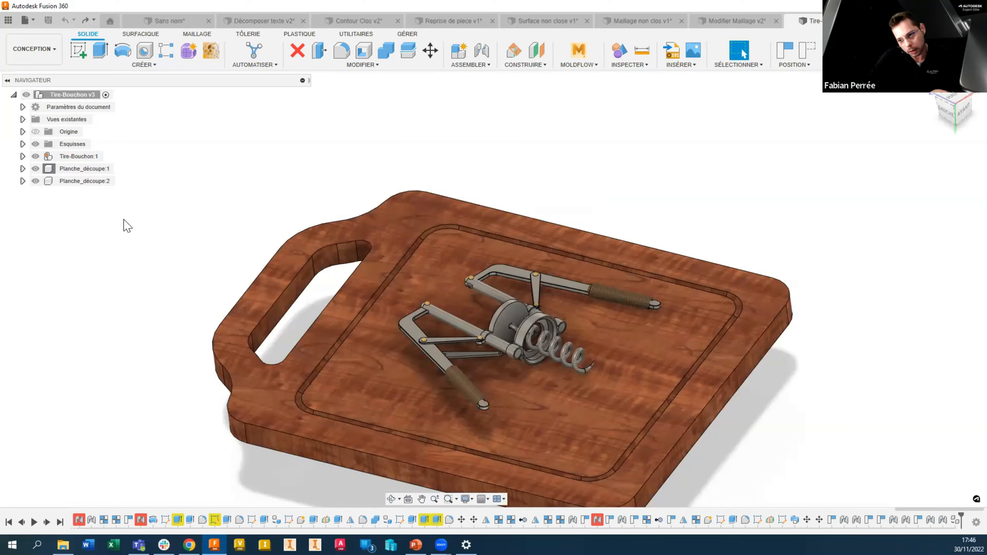
Step: Duplicate the Planche_découpe:2 component using Move/Copy with Create Copy enabled, moving the copy about 312 mm along X beside the original board
{"action": "left_click", "coordinate": [431, 51]}
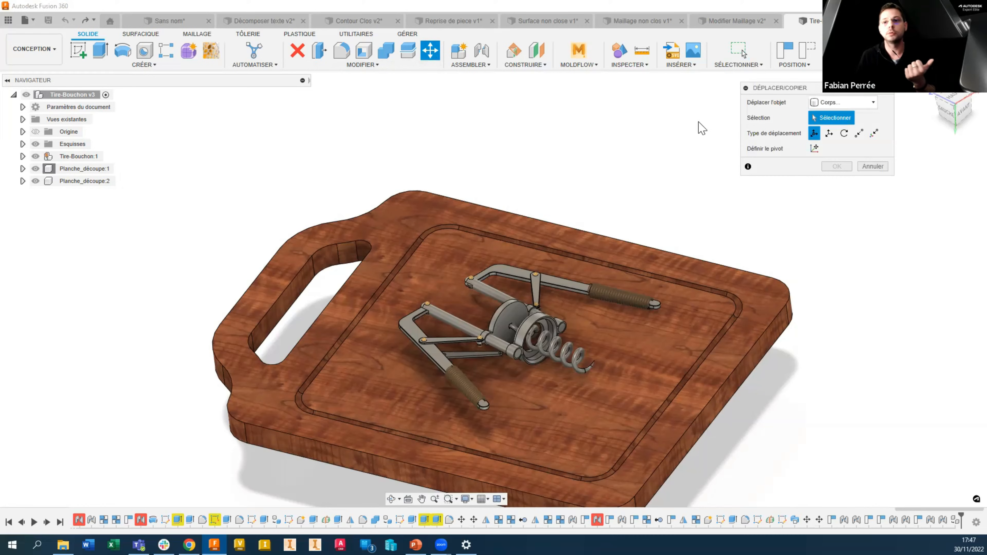
{"action": "left_click", "coordinate": [824, 104]}
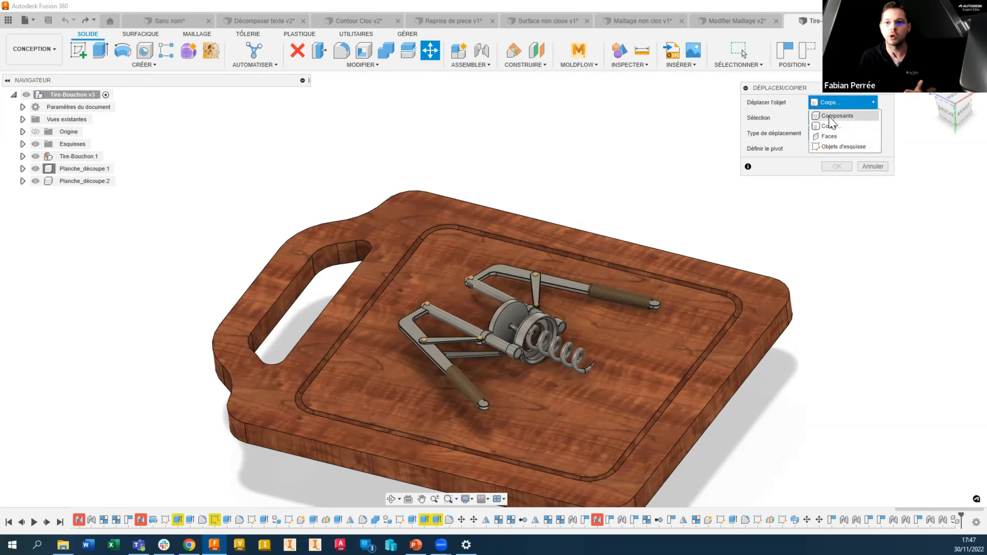
{"action": "left_click", "coordinate": [835, 116]}
{"action": "left_click", "coordinate": [671, 262]}
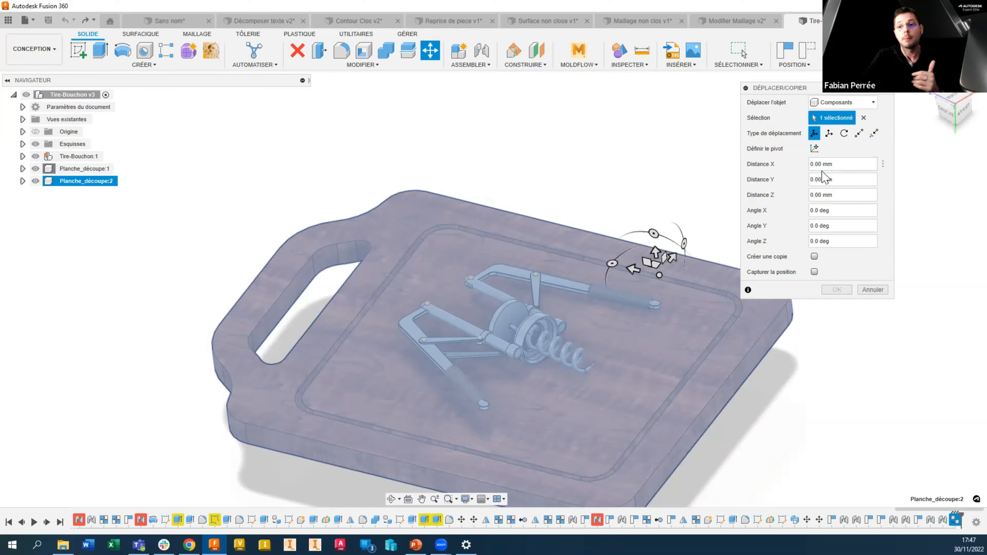
{"action": "left_click", "coordinate": [815, 257]}
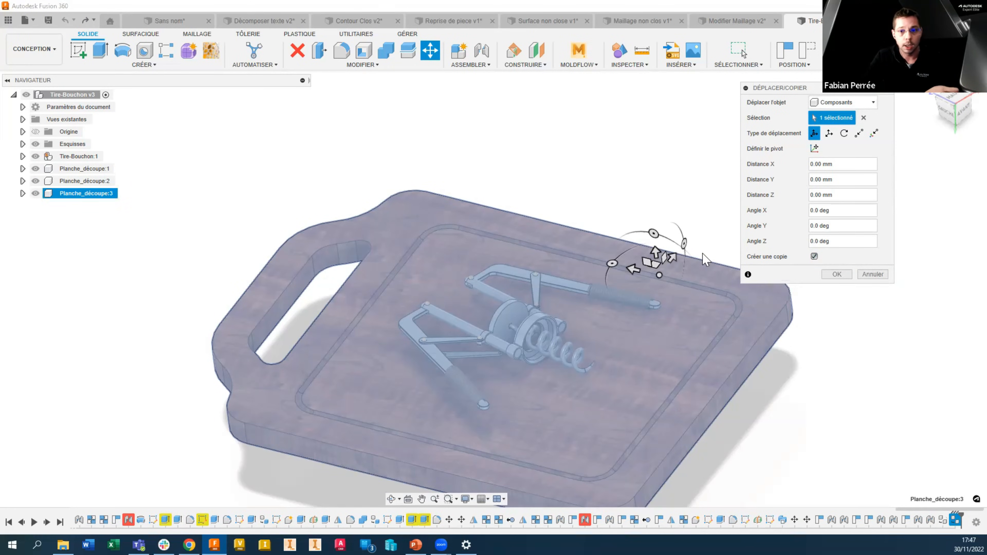
{"action": "left_click_drag", "start_coordinate": [698, 187], "coordinate": [802, 35]}
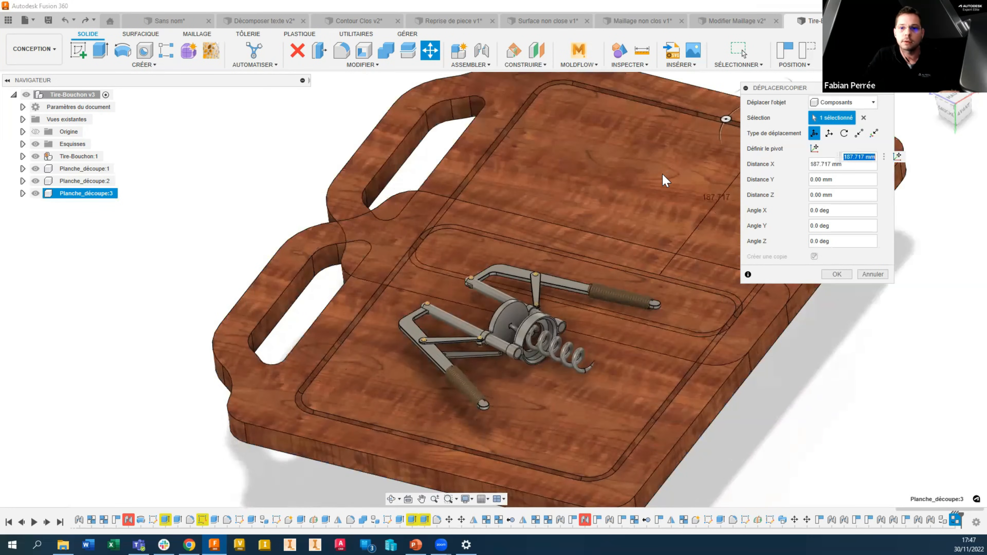
{"action": "middle_click_drag", "start_coordinate": [640, 199], "coordinate": [498, 272]}
{"action": "middle_click_drag", "start_coordinate": [624, 225], "coordinate": [582, 246]}
{"action": "scroll", "coordinate": [581, 247], "scroll_direction": "down", "scroll_amount": 1}
{"action": "left_click_drag", "start_coordinate": [604, 212], "coordinate": [675, 126]}
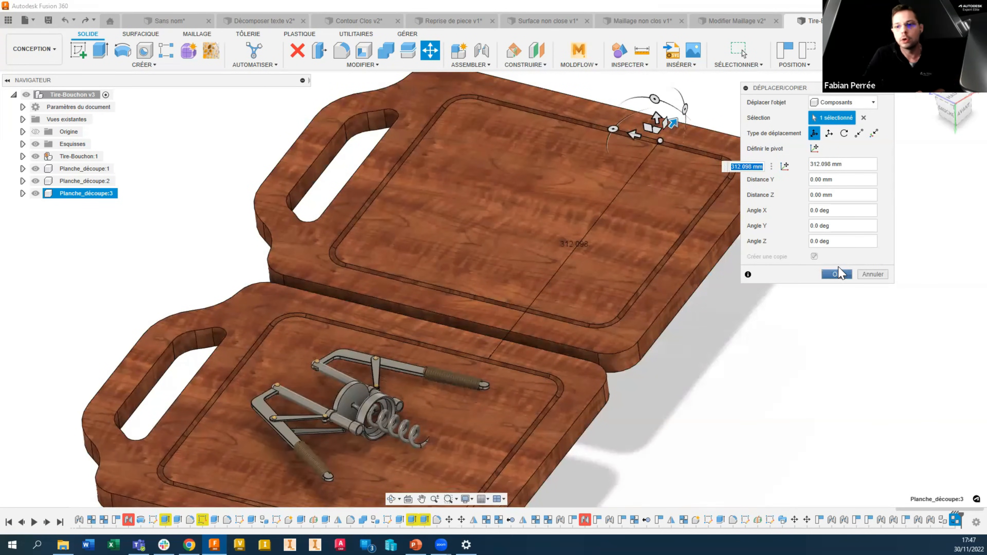
{"action": "left_click", "coordinate": [836, 274]}
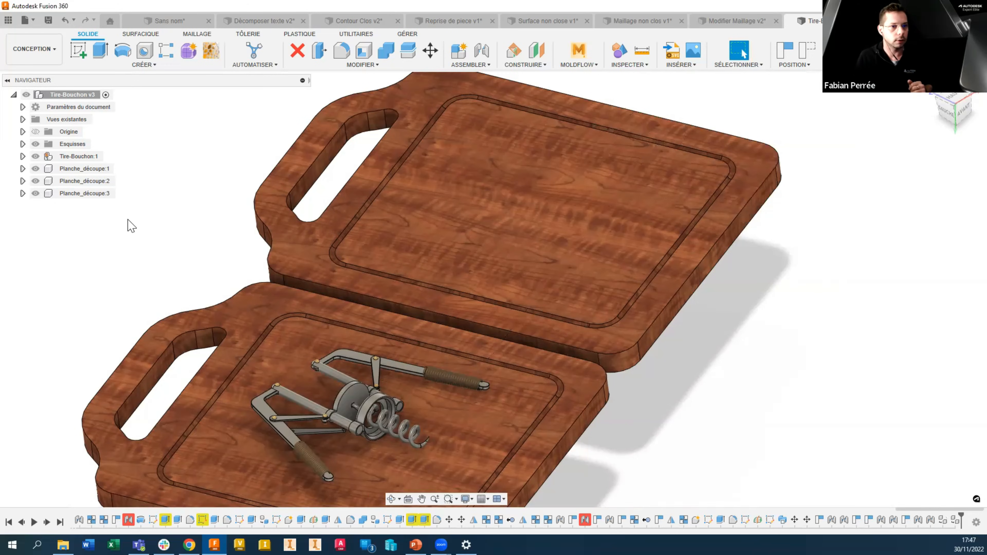
{"action": "left_click", "coordinate": [111, 194]}
{"action": "left_click", "coordinate": [131, 246]}
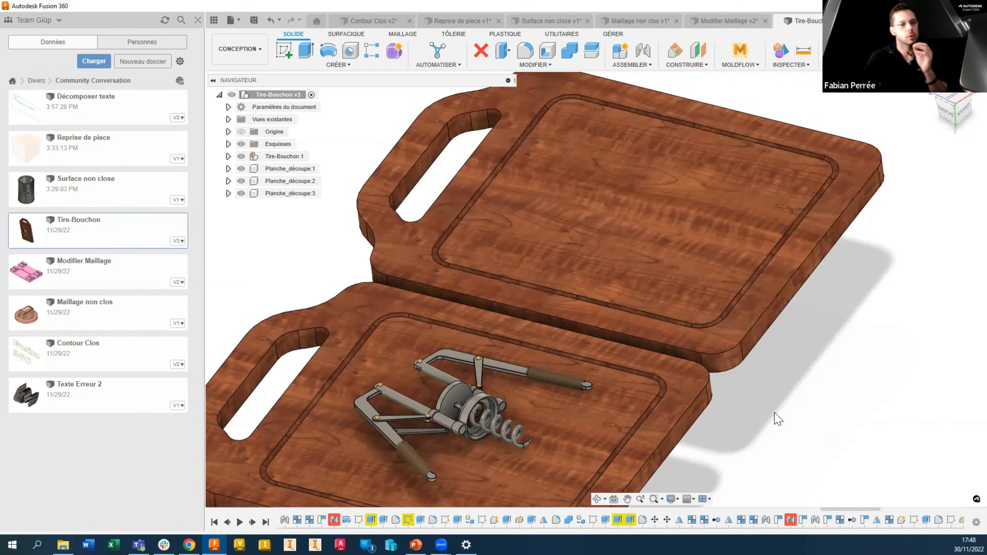
Step: Switch from the Tire-Bouchon design to the open Reprise de piece design
{"action": "scroll", "coordinate": [771, 415], "scroll_direction": "up", "scroll_amount": 4}
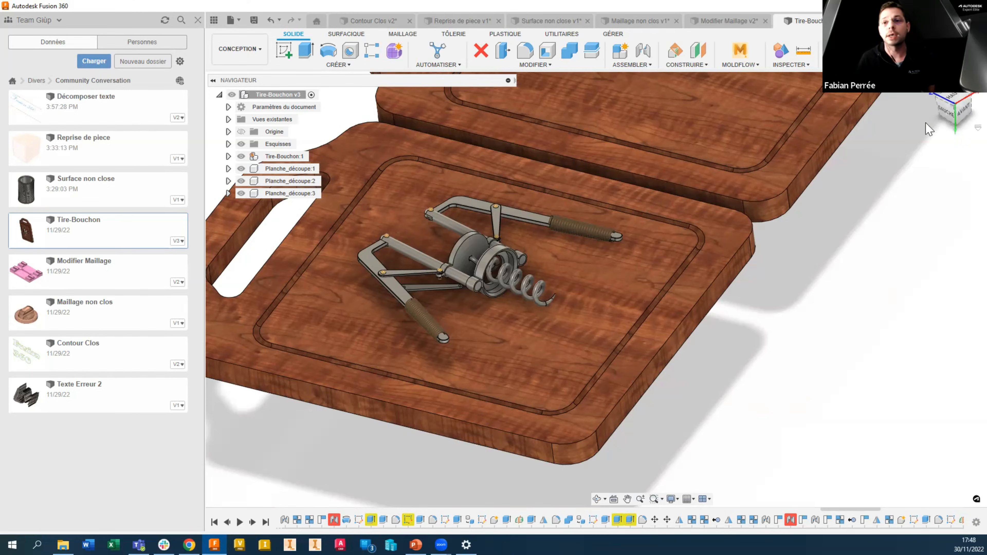
{"action": "left_click", "coordinate": [722, 21]}
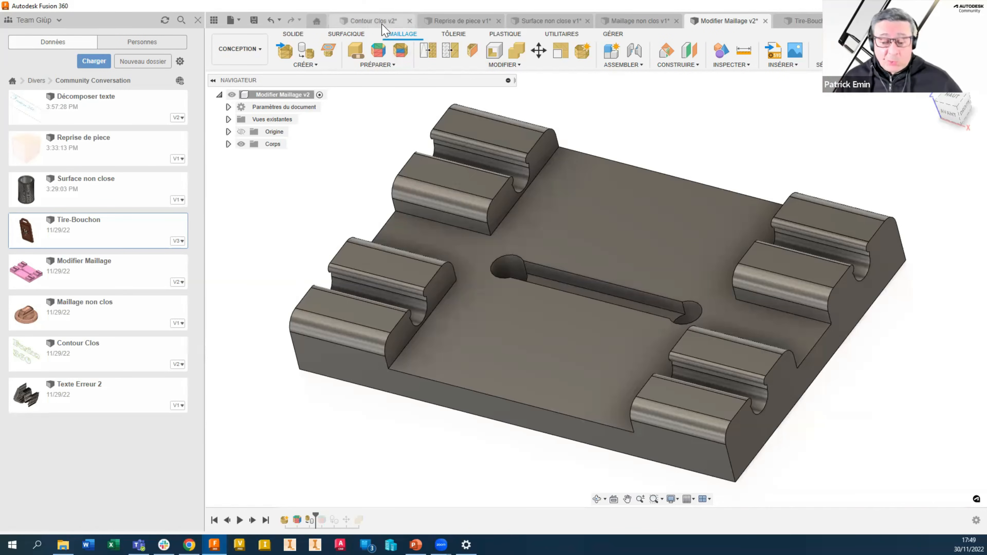
{"action": "left_click", "coordinate": [458, 21]}
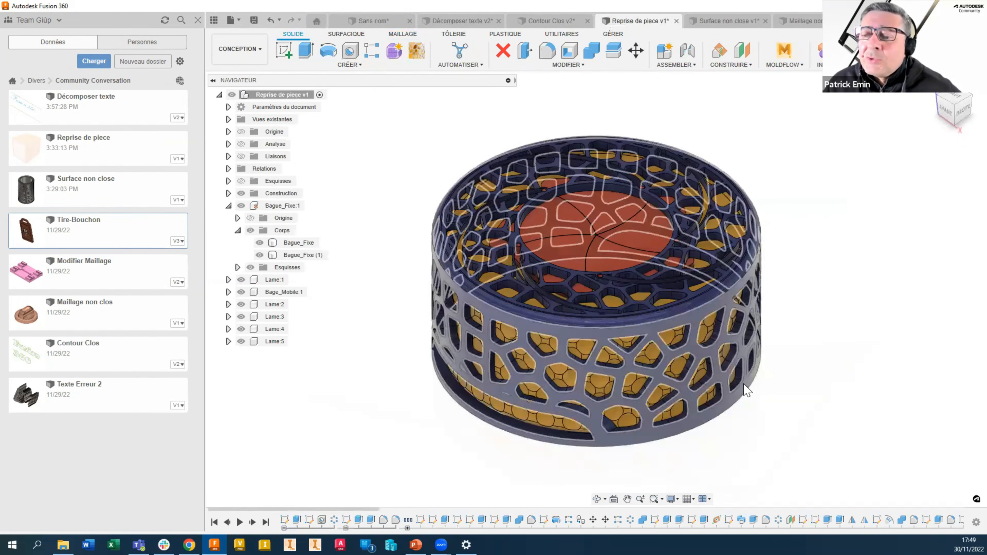
{"action": "left_click_drag", "start_coordinate": [744, 393], "coordinate": [843, 420]}
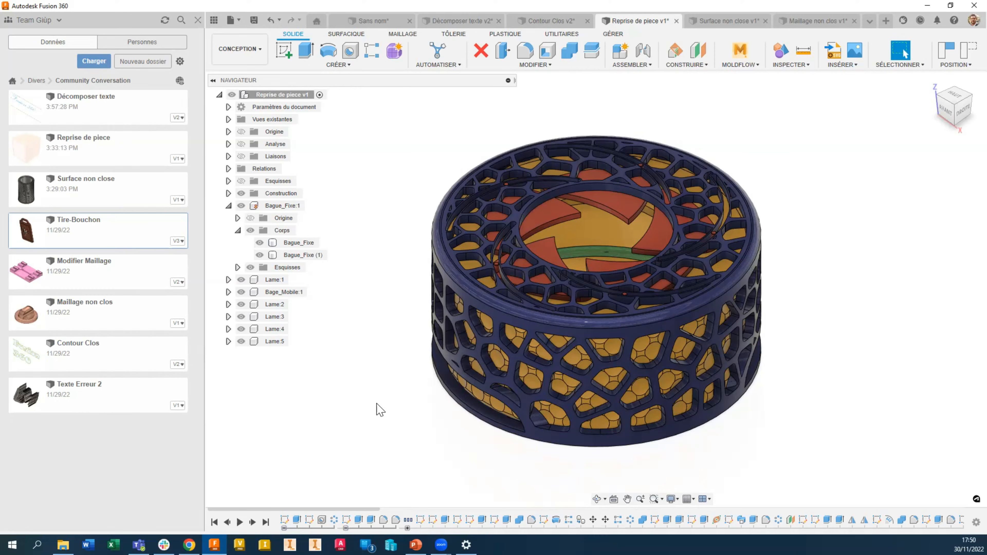
Step: Examine the design's user and model parameters, including the expressions for the depth and diameter of the Perçage1 hole
{"action": "left_click", "coordinate": [533, 66]}
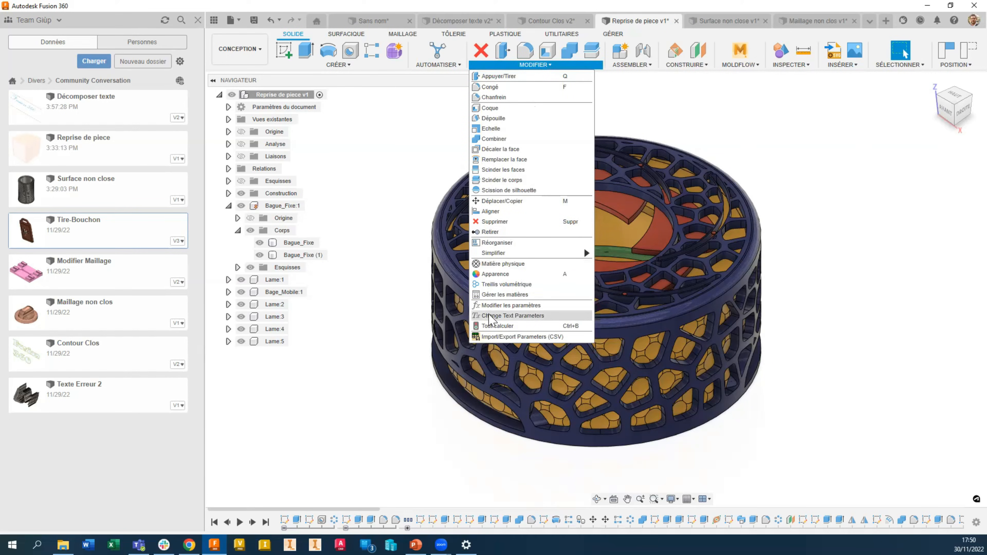
{"action": "left_click", "coordinate": [505, 306]}
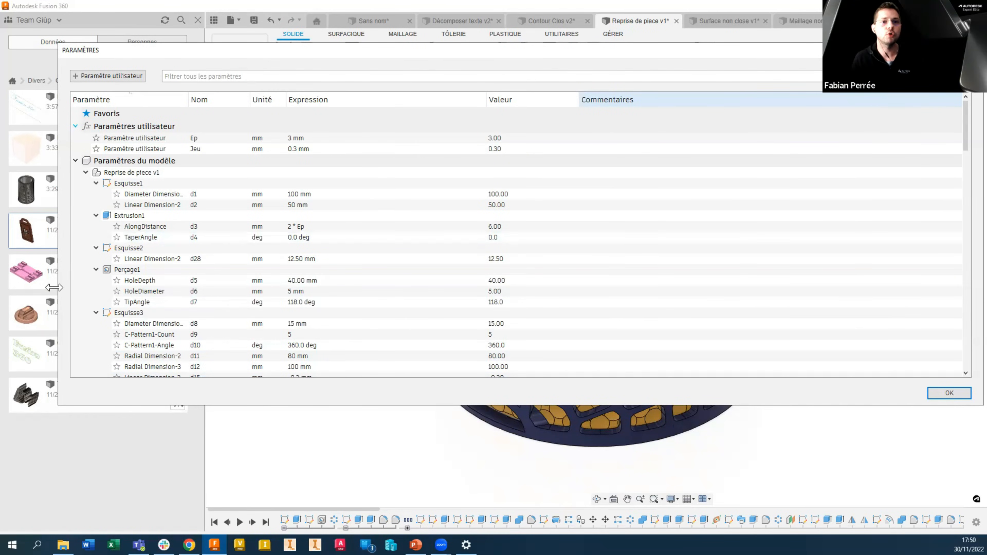
{"action": "scroll", "coordinate": [363, 235], "scroll_direction": "down", "scroll_amount": 4}
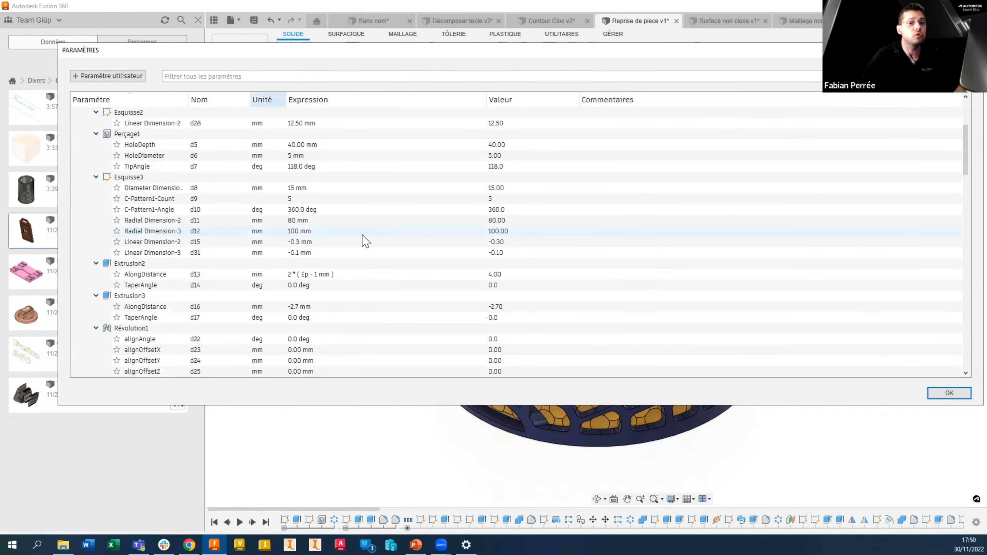
{"action": "scroll", "coordinate": [364, 240], "scroll_direction": "down", "scroll_amount": 6}
{"action": "scroll", "coordinate": [399, 281], "scroll_direction": "down", "scroll_amount": 6}
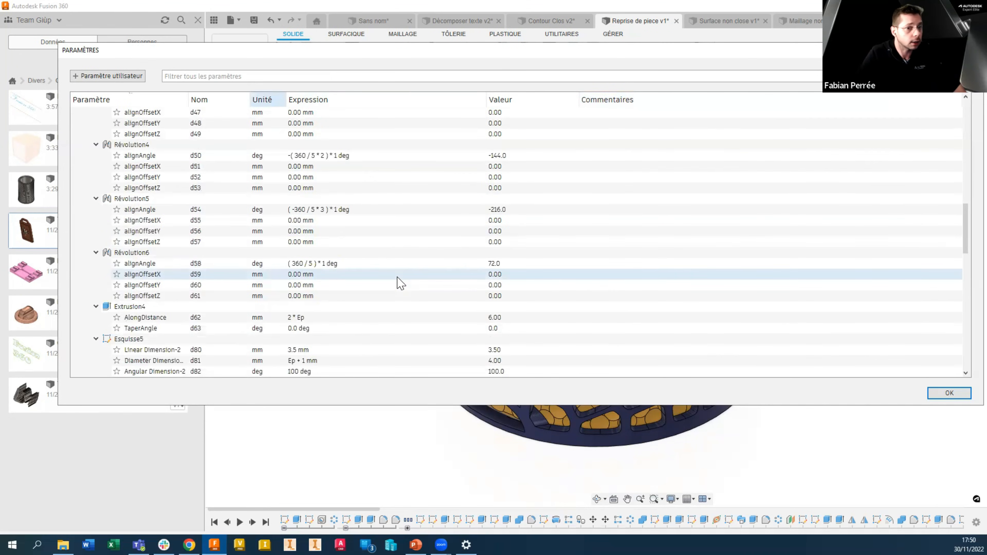
{"action": "scroll", "coordinate": [295, 293], "scroll_direction": "up", "scroll_amount": 15}
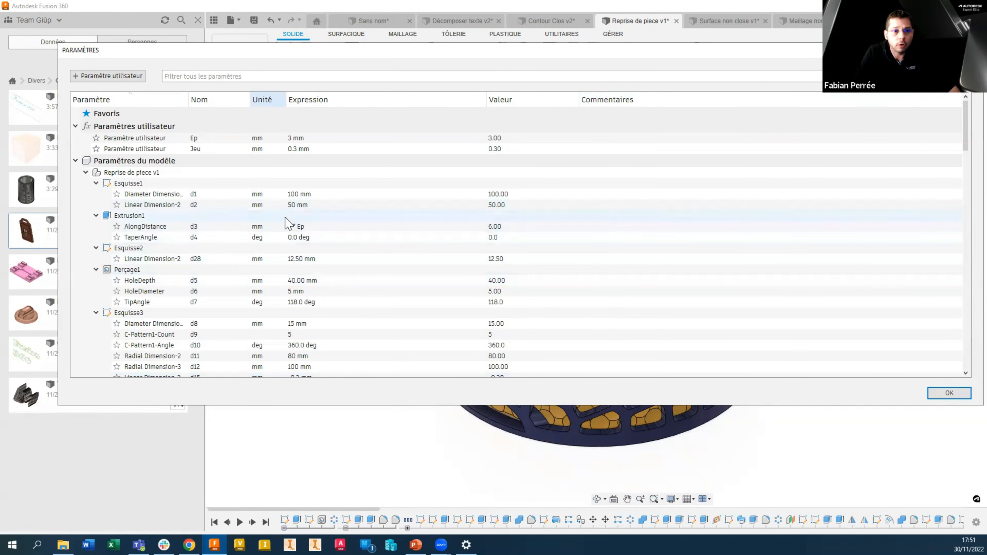
{"action": "left_click", "coordinate": [300, 280]}
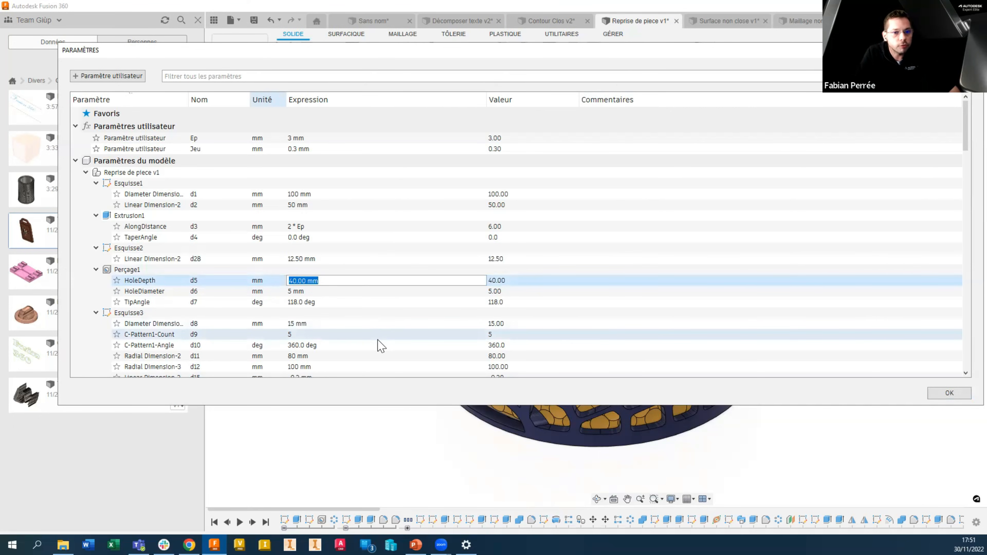
{"action": "left_click", "coordinate": [297, 292]}
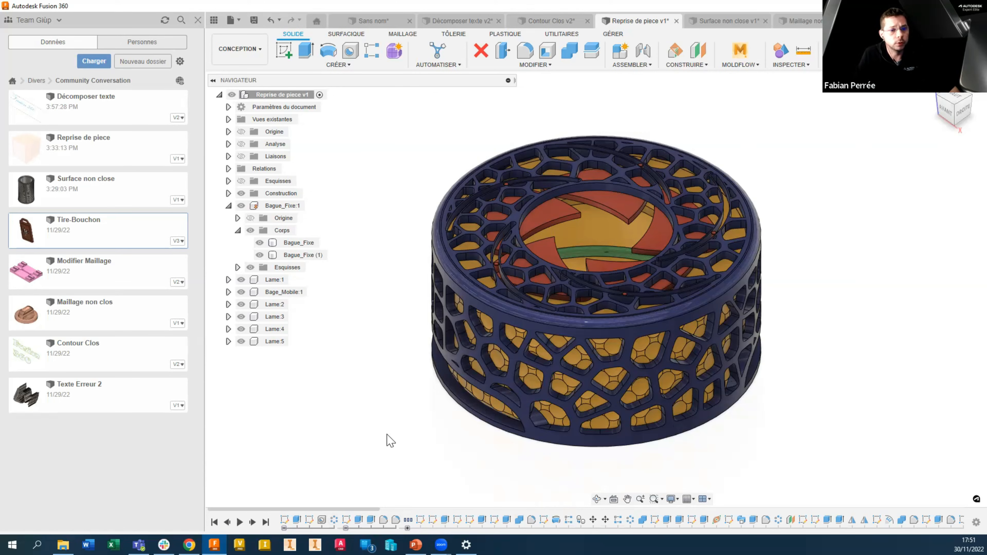
Step: Check the copy commands offered for the Tire-Bouchon file and the Bage_Mobile:1 component, collapsing the Bague_Fixe:1 component in between
{"action": "right_click", "coordinate": [103, 228]}
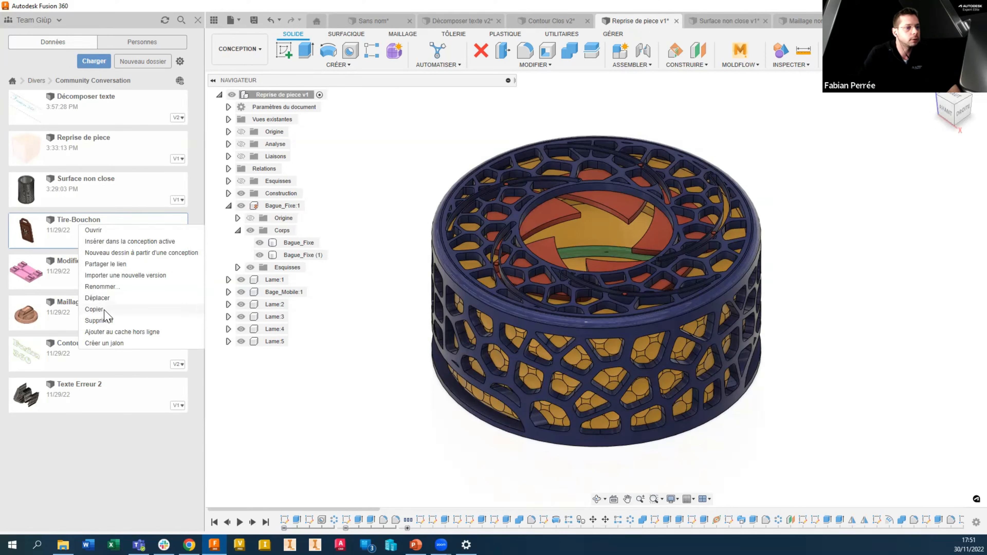
{"action": "left_click", "coordinate": [379, 469]}
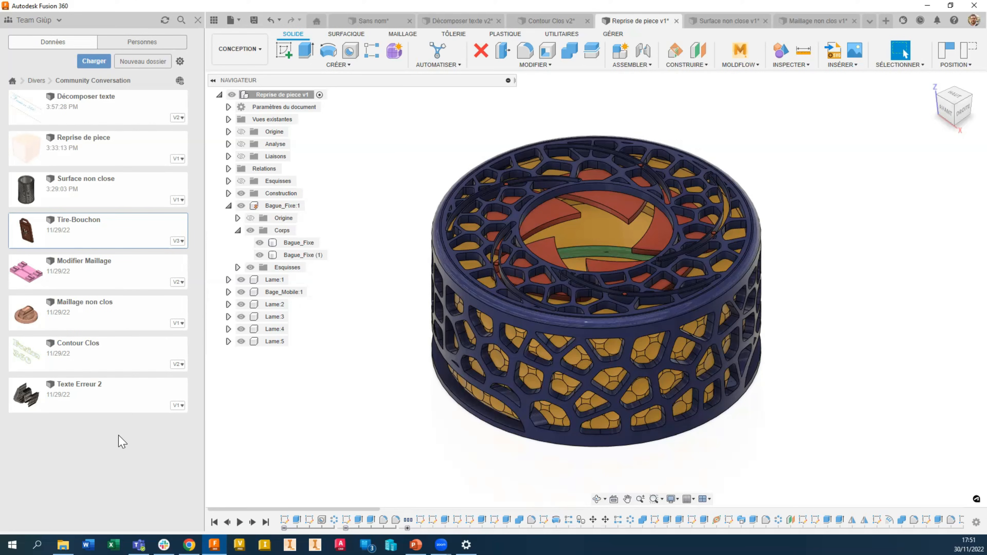
{"action": "left_click", "coordinate": [229, 206]}
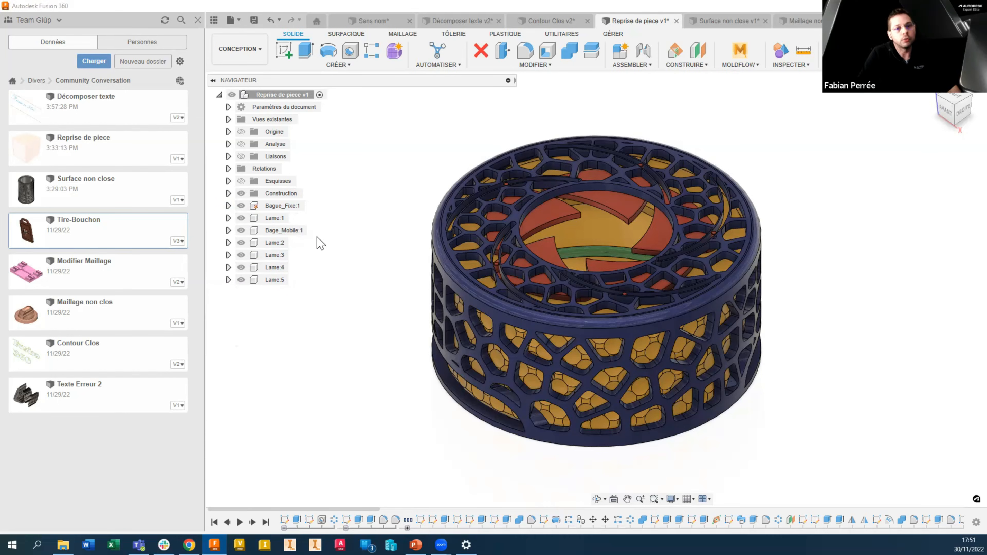
{"action": "right_click", "coordinate": [287, 231]}
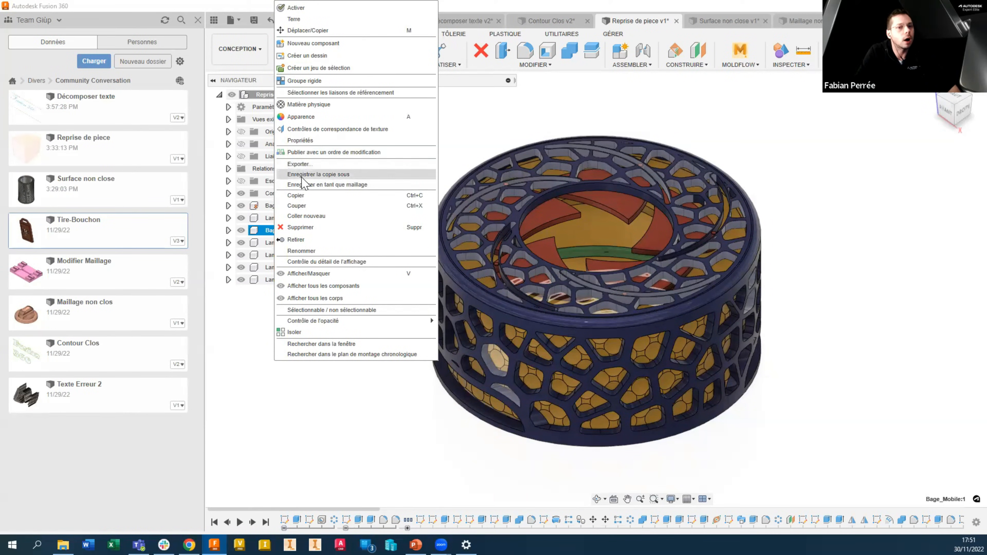
{"action": "left_click", "coordinate": [234, 383]}
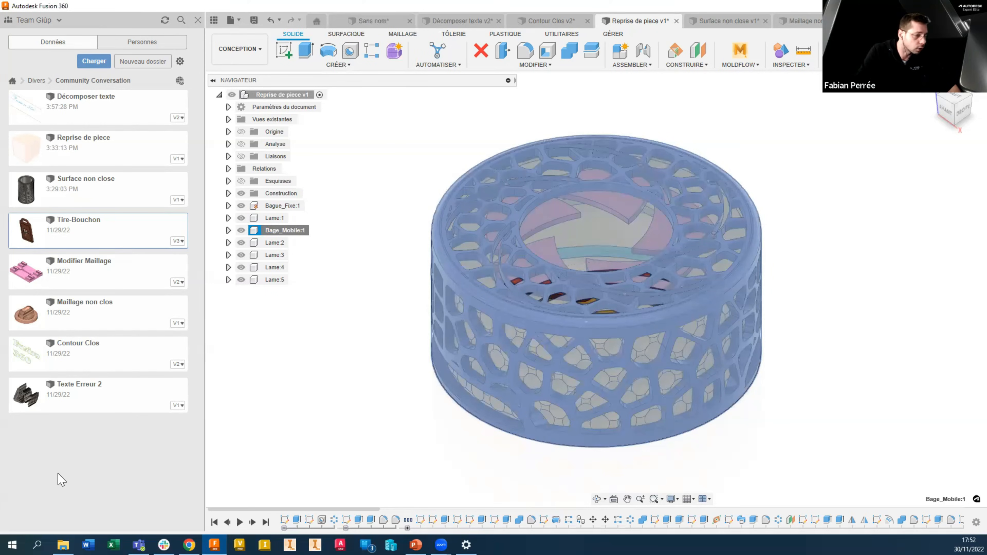
{"action": "left_click", "coordinate": [86, 454]}
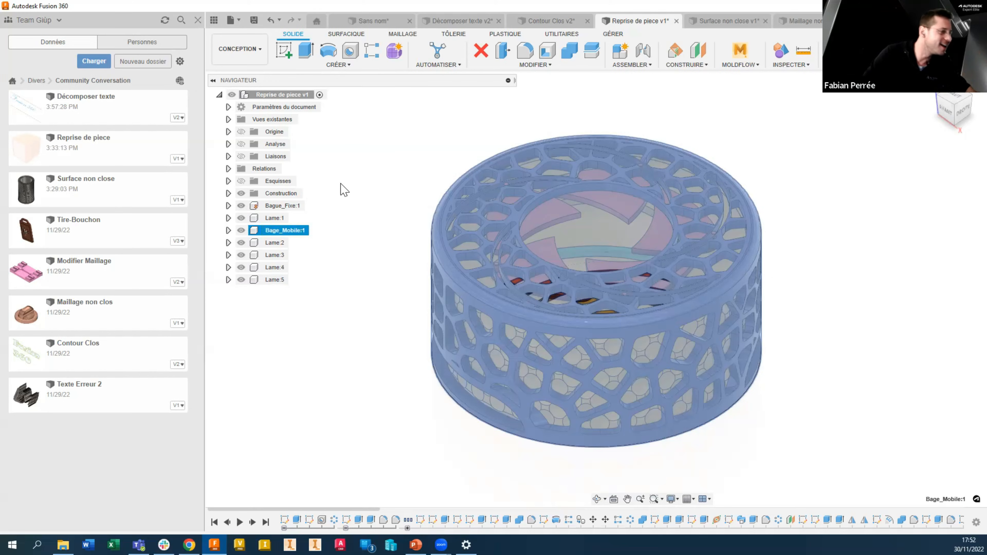
Step: Review the design's parameter list again, collapse the model parameters to leave only the user parameters Ep and Jeu, and close it
{"action": "left_click", "coordinate": [557, 67]}
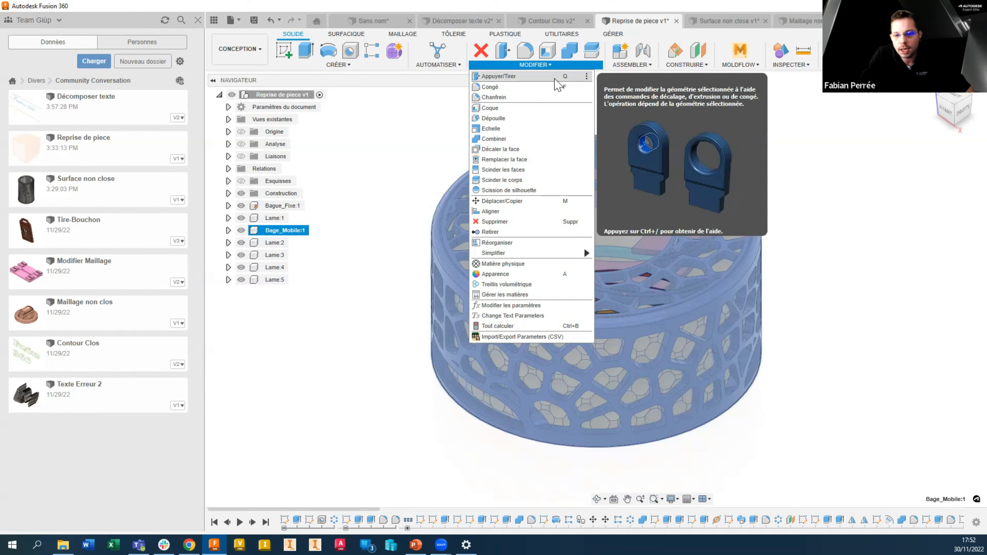
{"action": "mouse_move", "coordinate": [542, 254]}
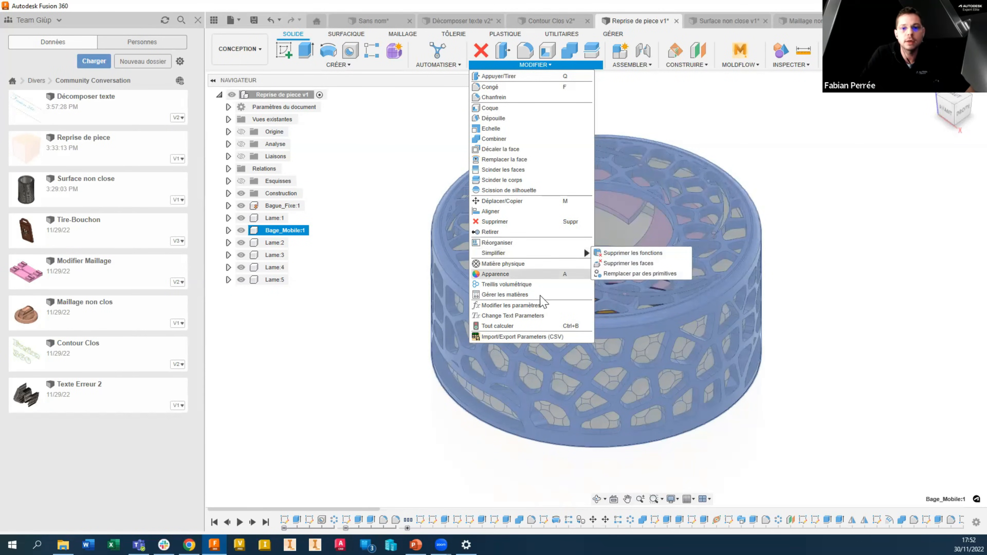
{"action": "left_click", "coordinate": [524, 306]}
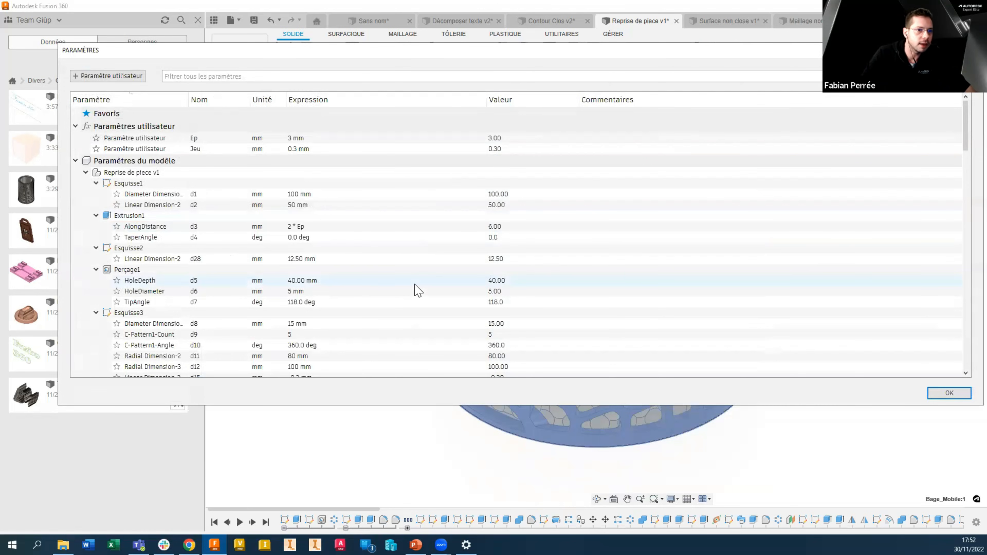
{"action": "left_click", "coordinate": [75, 161]}
{"action": "left_click", "coordinate": [75, 161]}
{"action": "scroll", "coordinate": [233, 225], "scroll_direction": "down", "scroll_amount": 2}
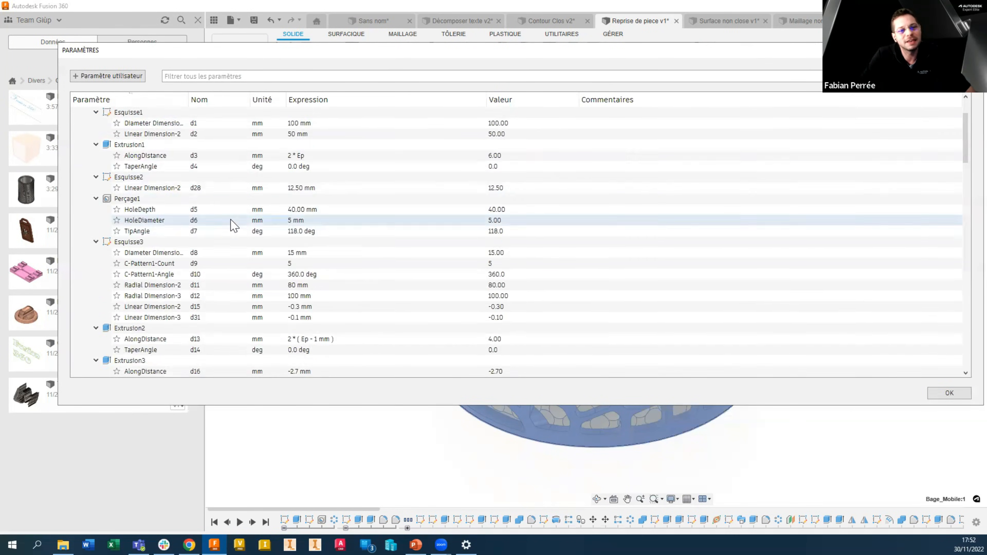
{"action": "scroll", "coordinate": [238, 304], "scroll_direction": "down", "scroll_amount": 5}
{"action": "scroll", "coordinate": [240, 305], "scroll_direction": "up", "scroll_amount": 10}
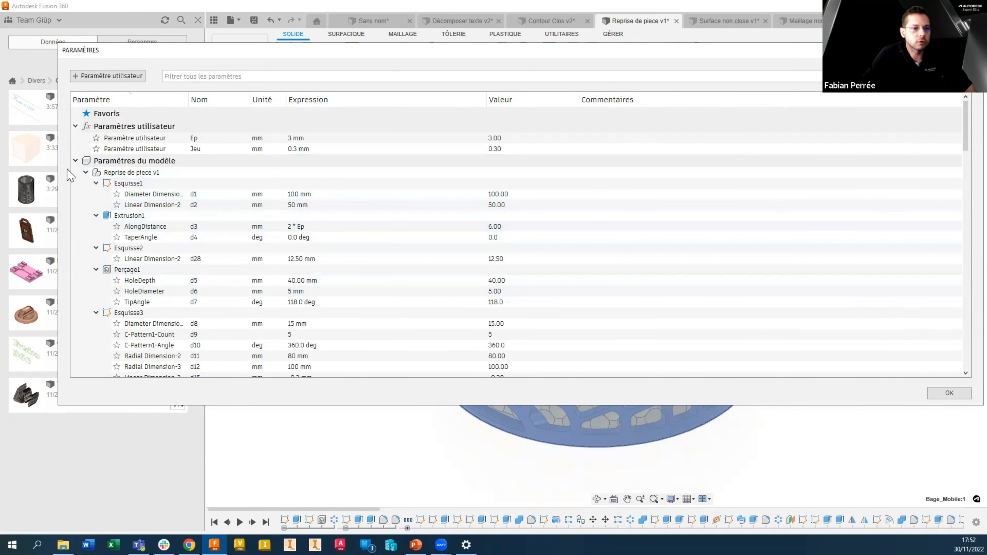
{"action": "left_click", "coordinate": [76, 161]}
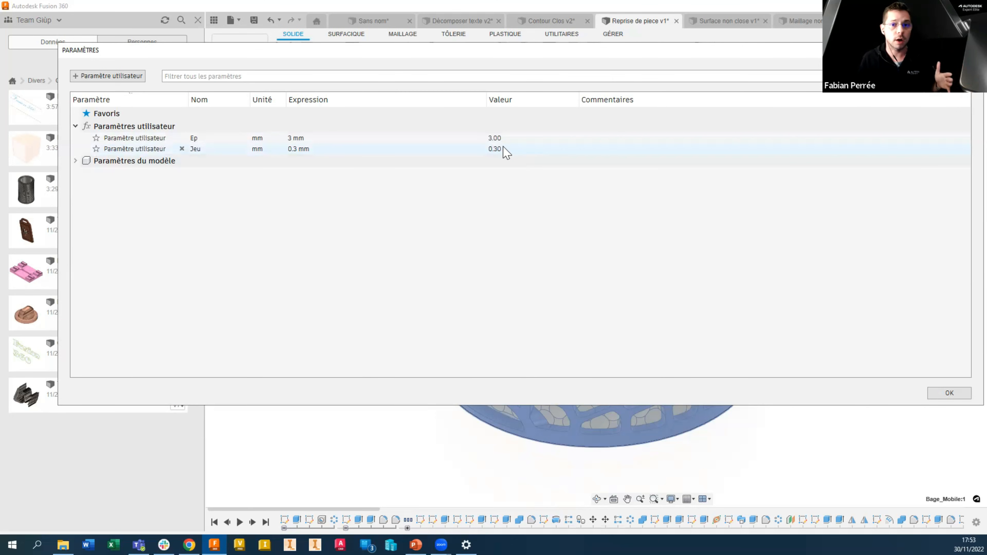
{"action": "left_click", "coordinate": [975, 50]}
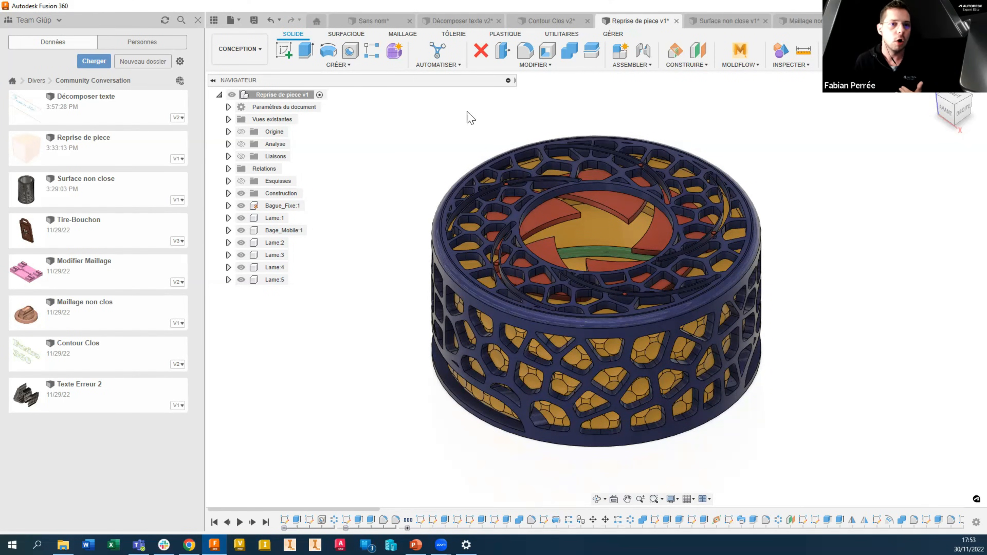
Step: Restore the component positions and try extruding the top face of Bage_Mobile:1 with the distance expression Param=100 and the Join operation
{"action": "left_click", "coordinate": [310, 54]}
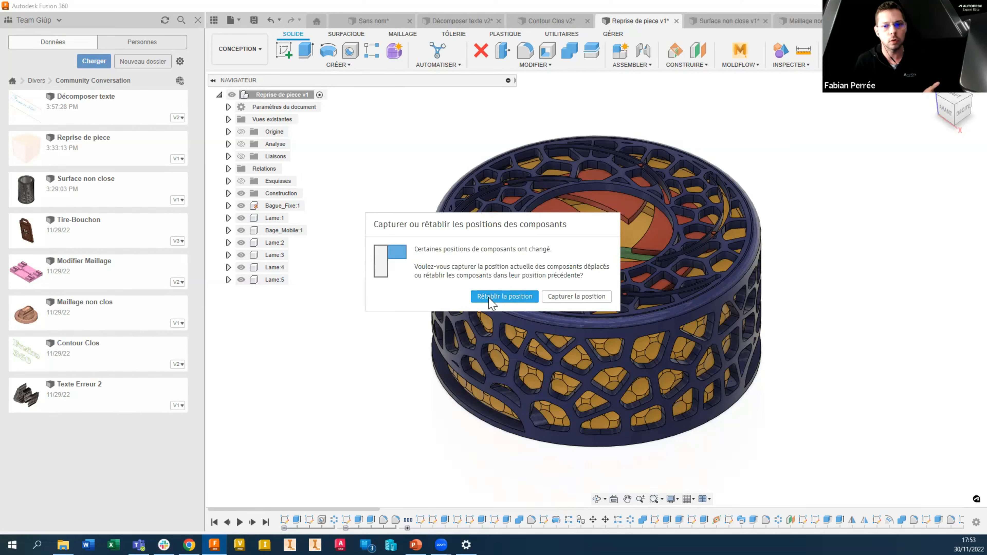
{"action": "left_click", "coordinate": [505, 297]}
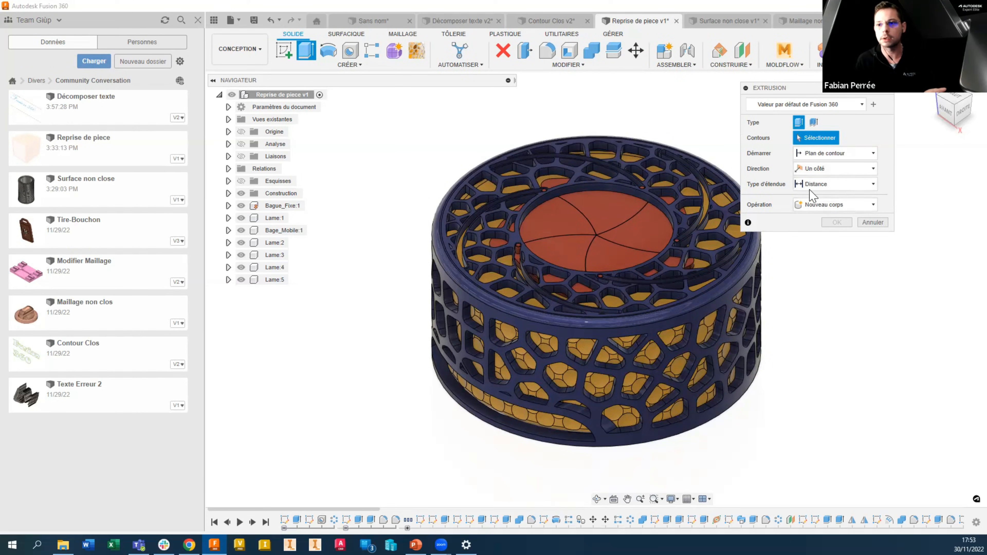
{"action": "left_click", "coordinate": [675, 188]}
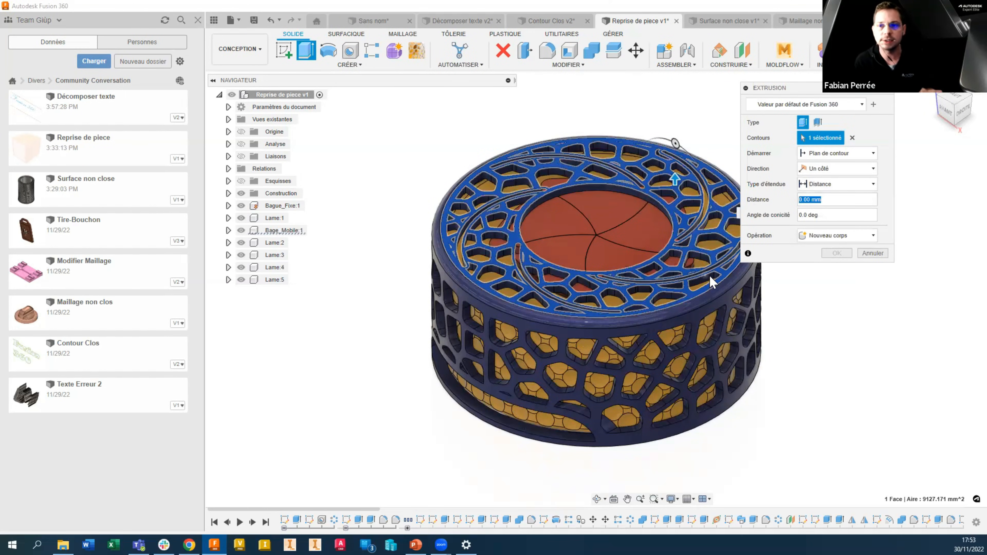
{"action": "type", "text": "P"}
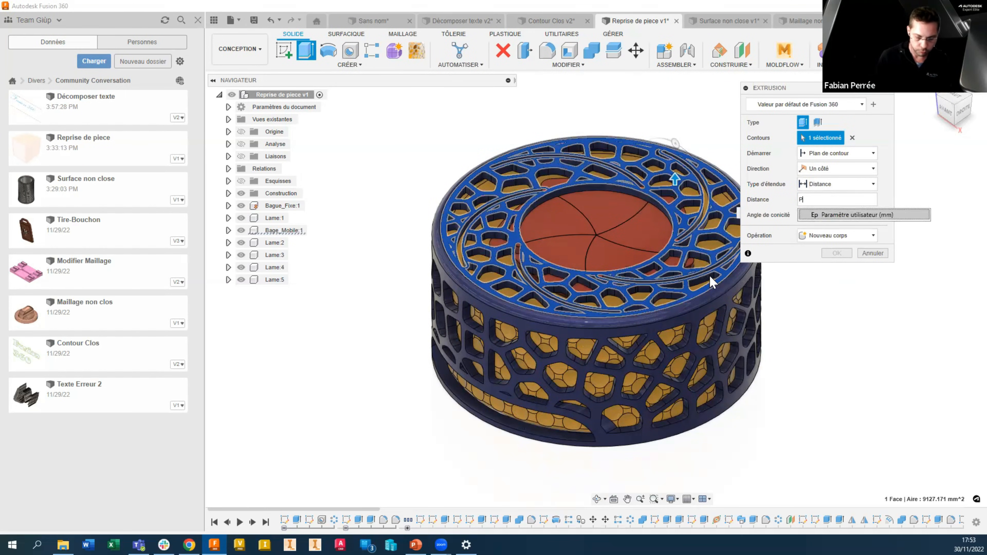
{"action": "type", "text": "aram=10"}
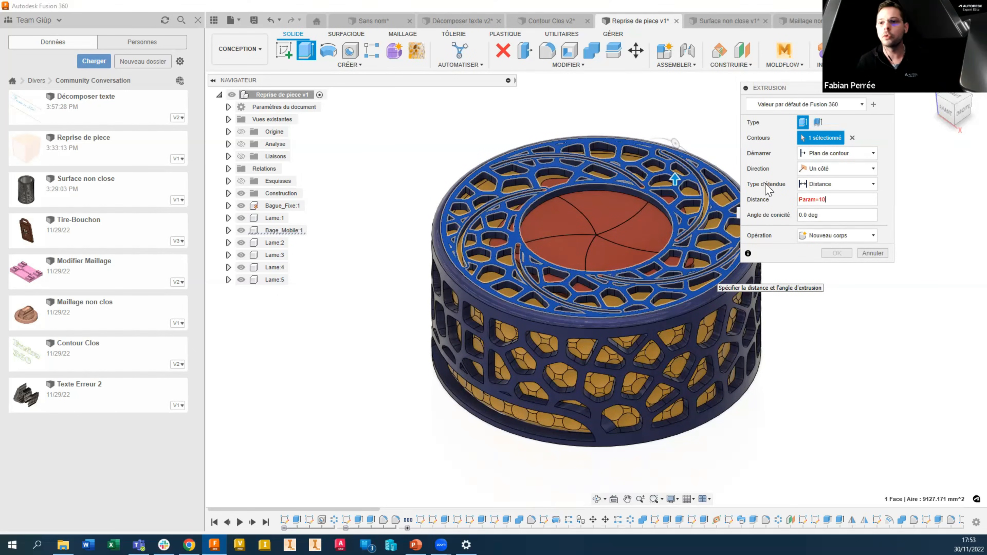
{"action": "type", "text": "0"}
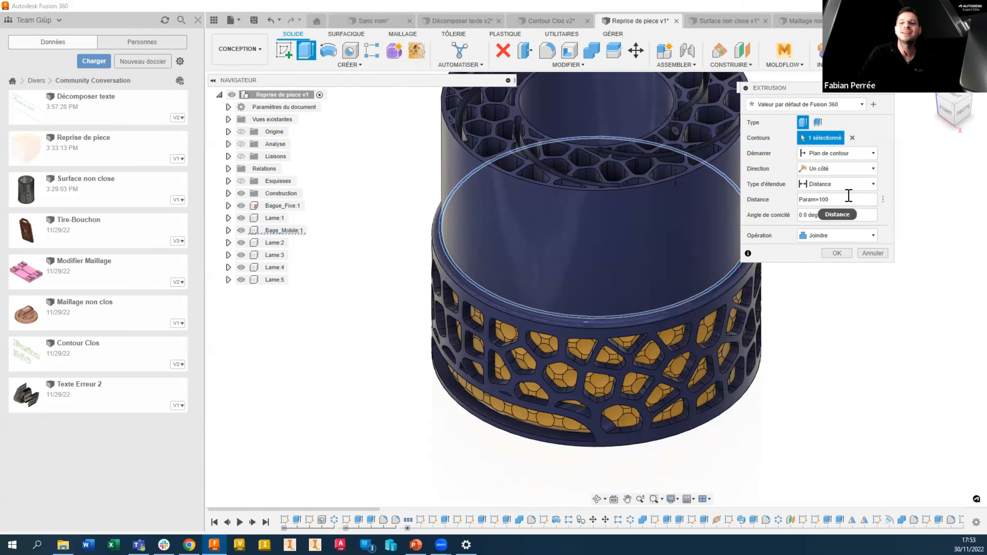
{"action": "left_click_drag", "start_coordinate": [849, 199], "coordinate": [771, 199]}
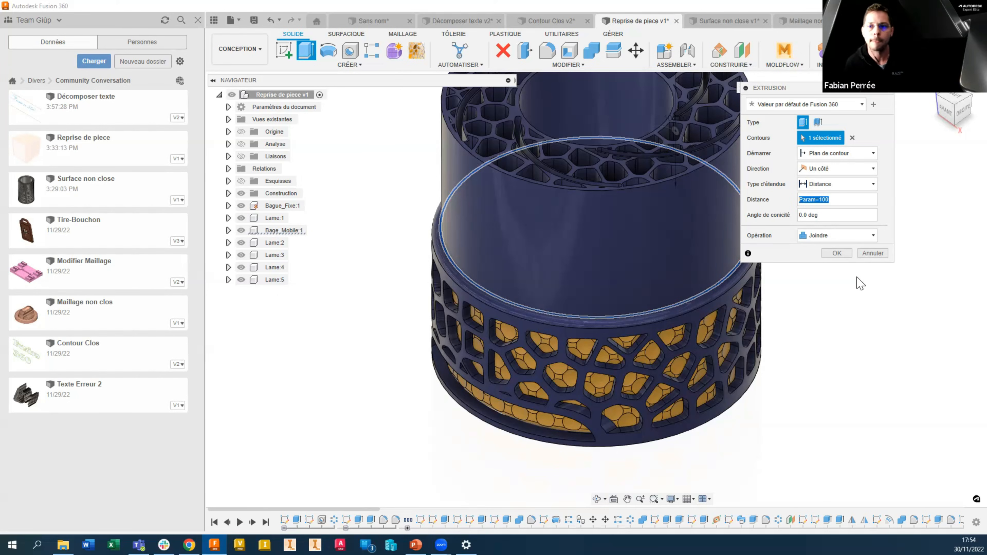
{"action": "left_click", "coordinate": [872, 253]}
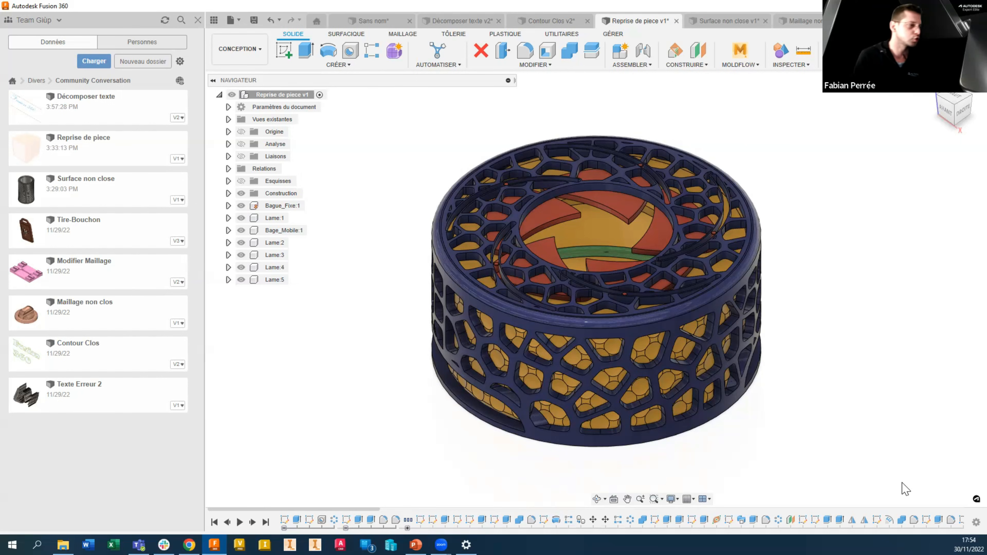
Step: Examine the model parameters under Esquisse1 and Extrusion1 in the parameter list, including the editable name of the diameter dimension, and close the list
{"action": "left_click", "coordinate": [536, 66]}
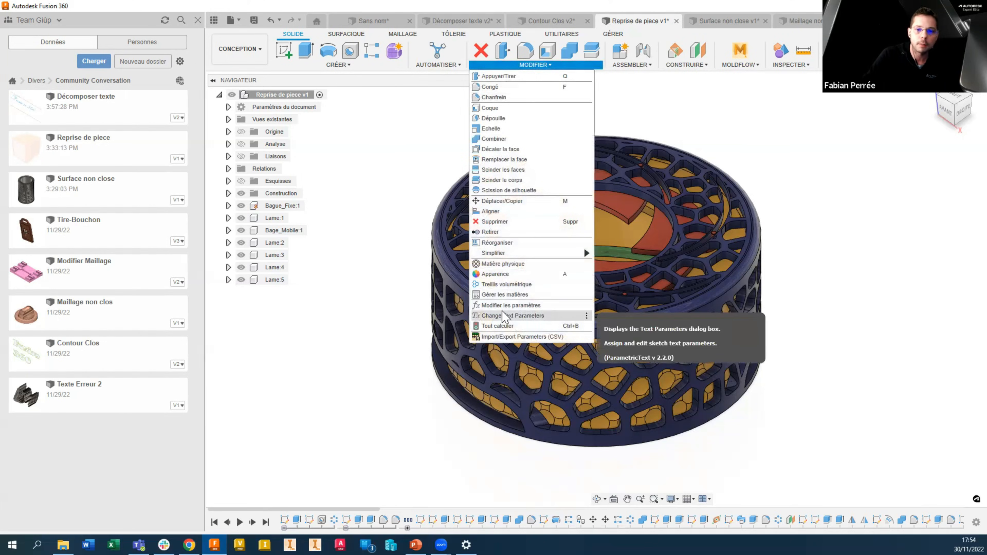
{"action": "left_click", "coordinate": [509, 306]}
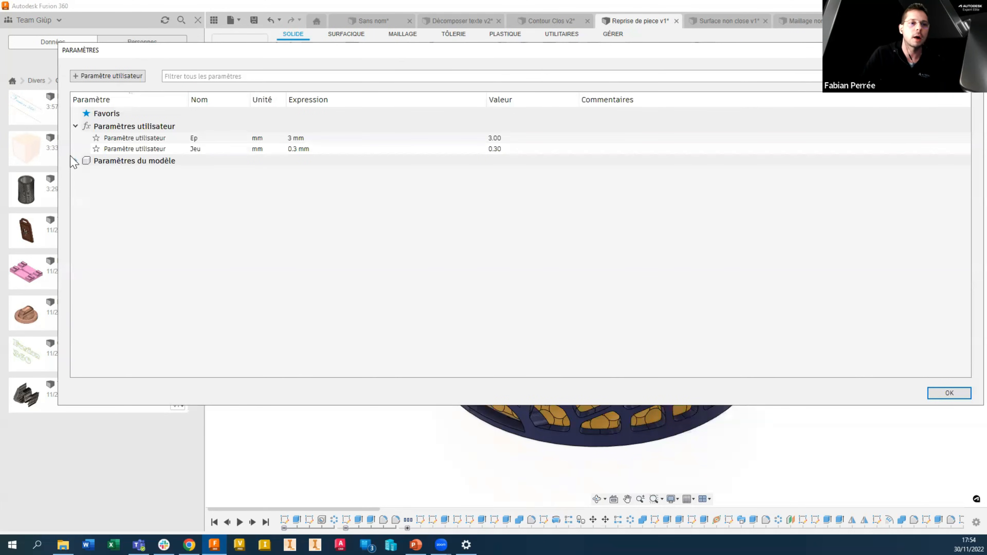
{"action": "left_click", "coordinate": [75, 161]}
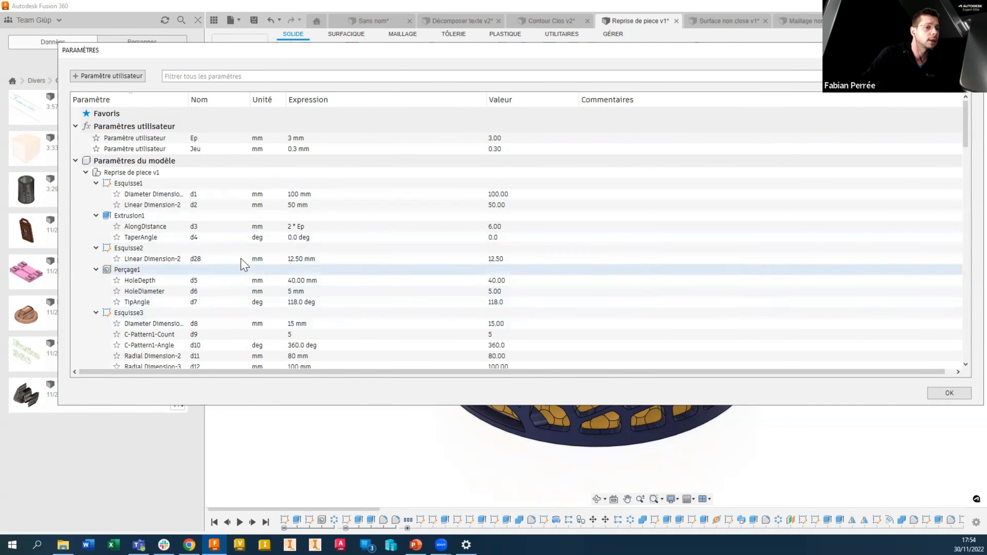
{"action": "double_click", "coordinate": [198, 194]}
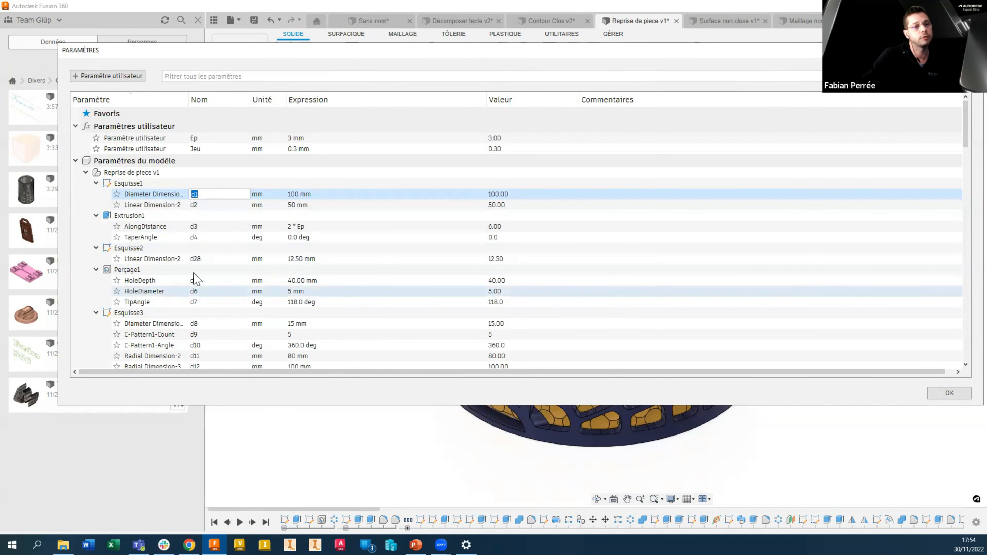
{"action": "left_click", "coordinate": [81, 205]}
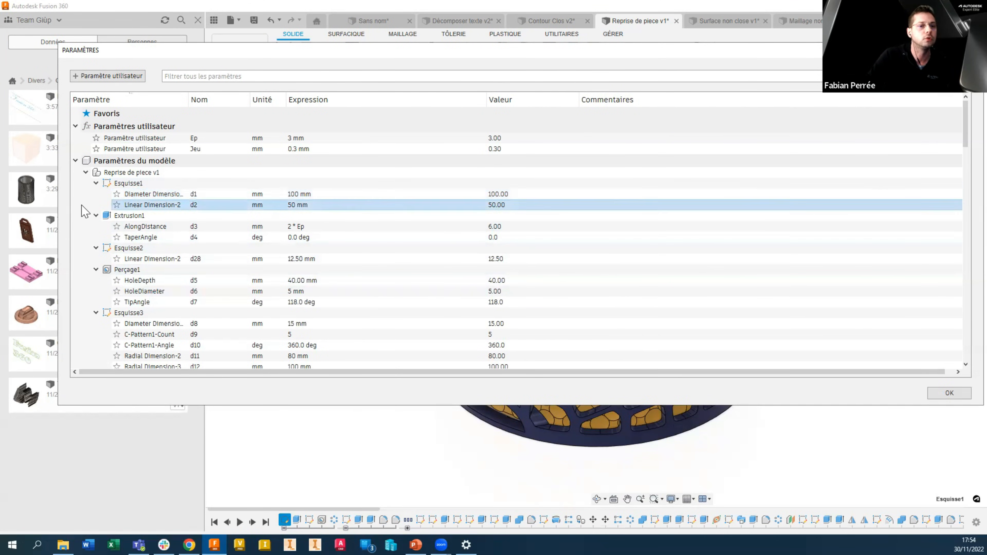
{"action": "left_click", "coordinate": [138, 186]}
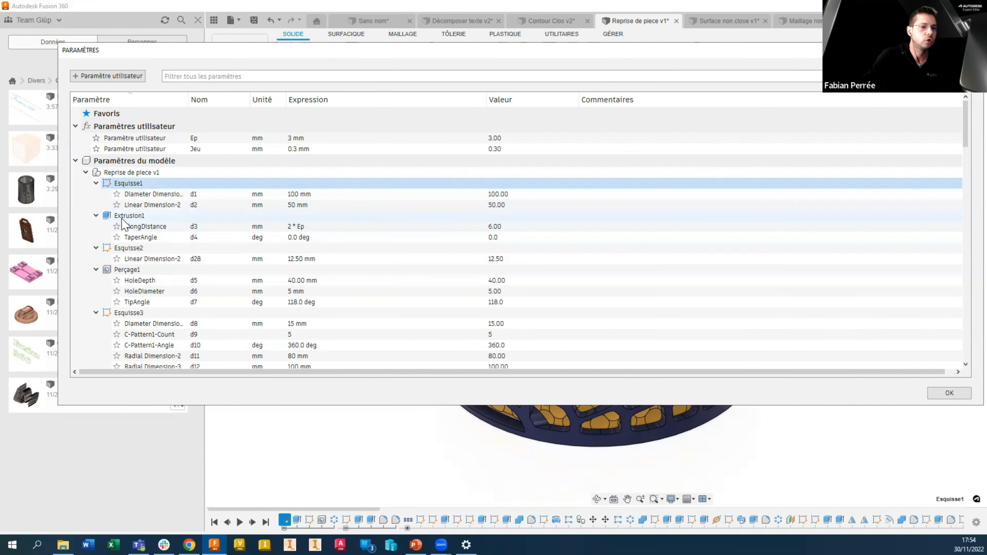
{"action": "left_click", "coordinate": [123, 217]}
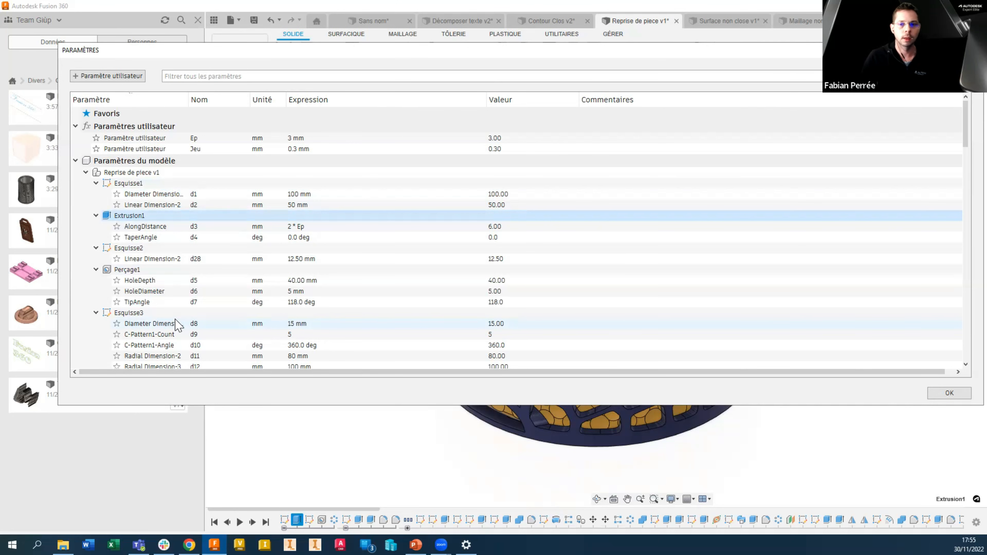
{"action": "left_click", "coordinate": [948, 393]}
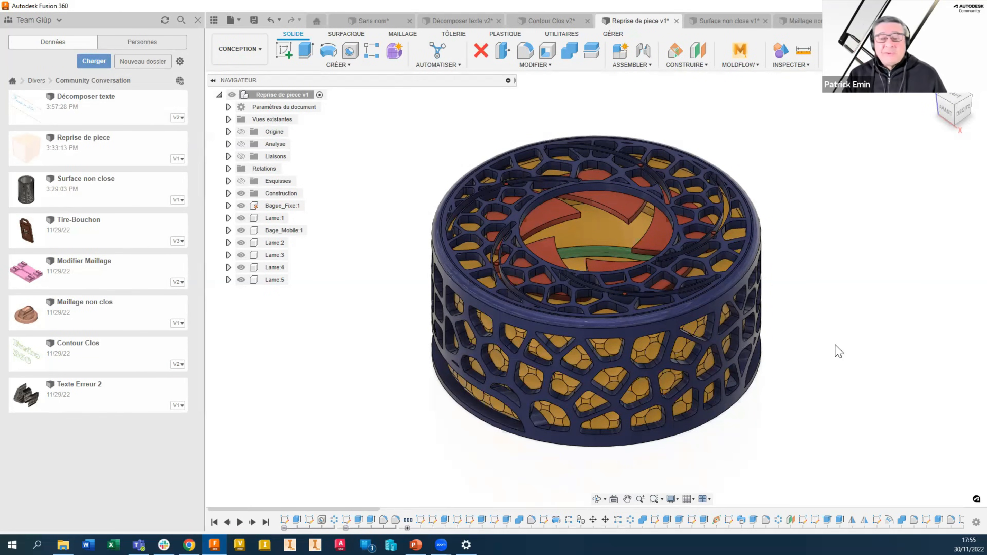
Step: Rotate the movable ring of the assembly to close and reopen the iris blades
{"action": "left_click_drag", "start_coordinate": [732, 275], "coordinate": [765, 236]}
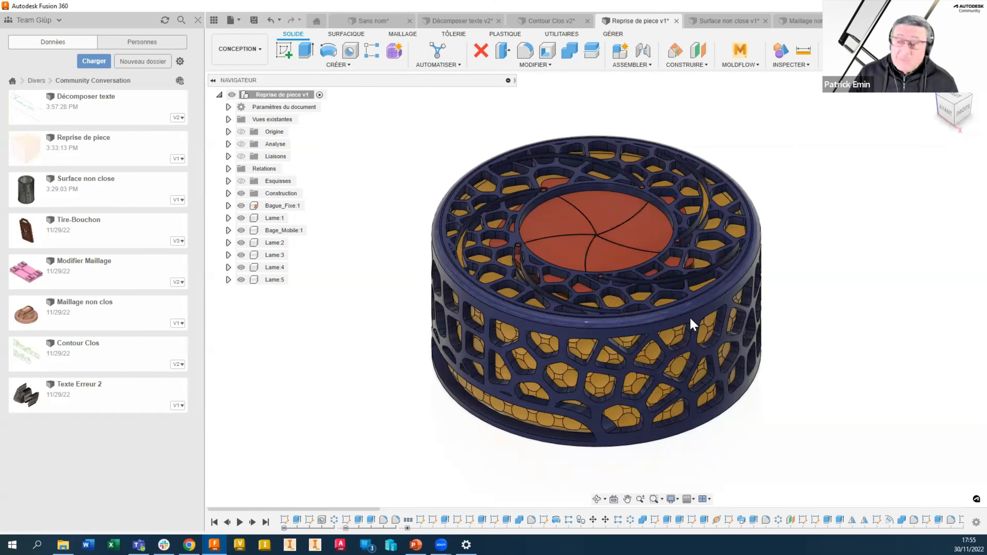
{"action": "mouse_move", "coordinate": [580, 343]}
{"action": "left_mouse_down"}
{"action": "mouse_move", "coordinate": [683, 326]}
{"action": "mouse_move", "coordinate": [596, 333]}
{"action": "mouse_move", "coordinate": [621, 333]}
{"action": "mouse_move", "coordinate": [598, 347]}
{"action": "left_mouse_up"}
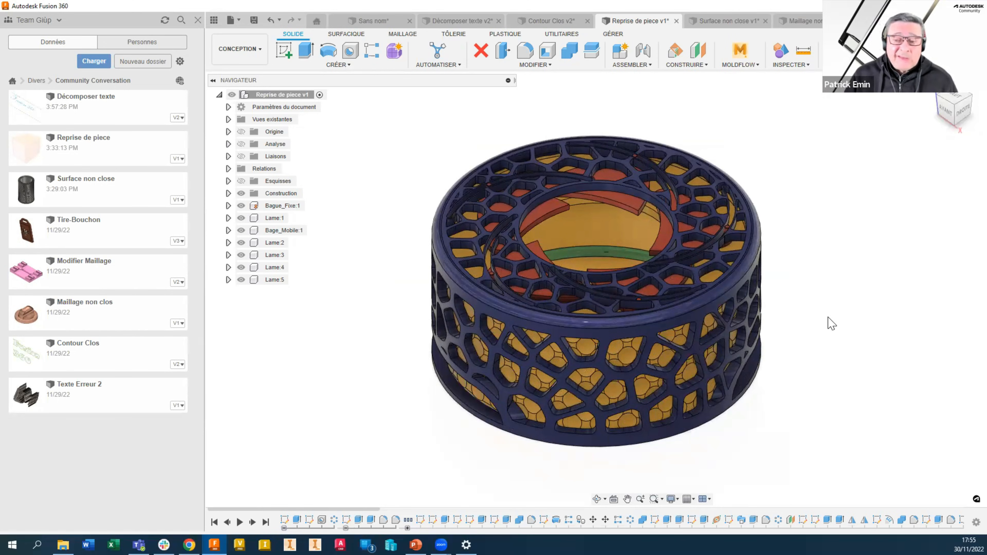